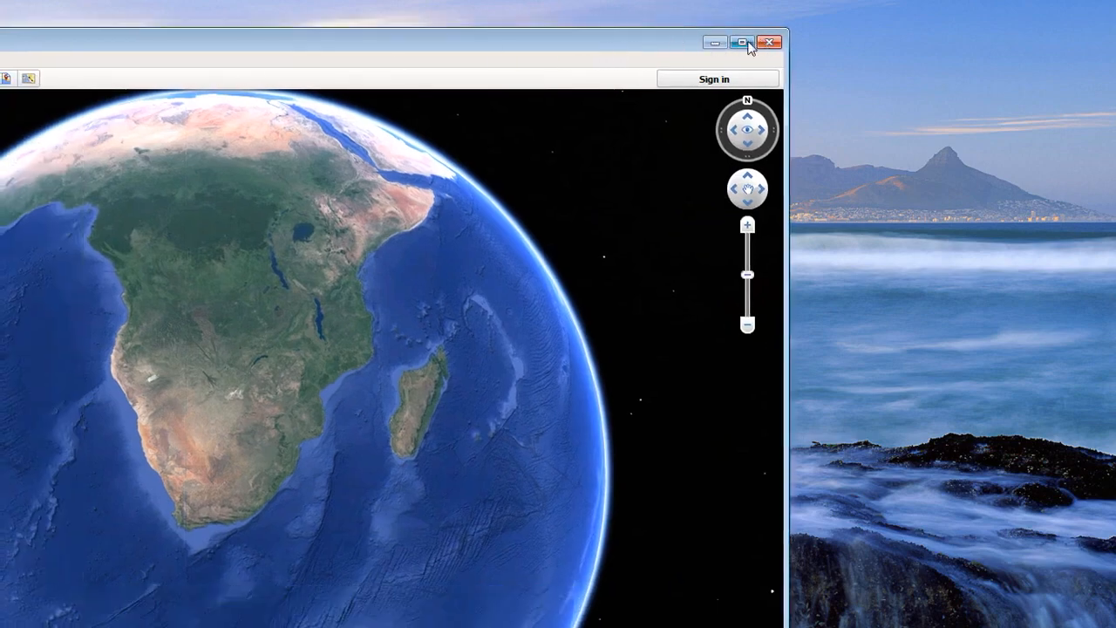
Minimize, restore and resize the Google Earth Pro window, then maximize it to full screen
click(747, 43)
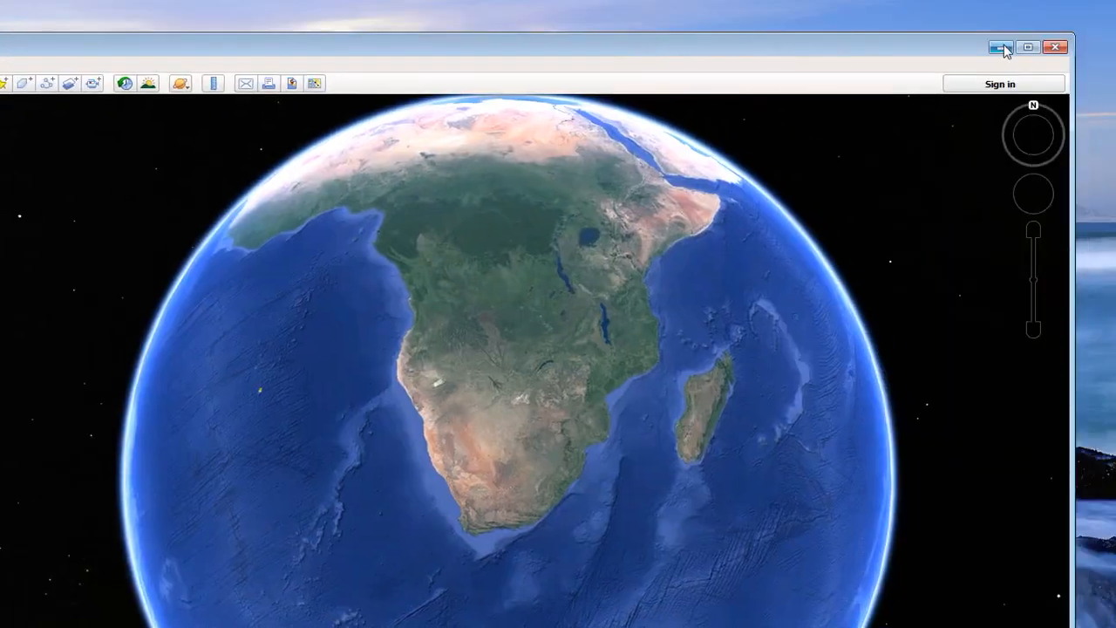
drag(915, 92, 780, 125)
click(735, 138)
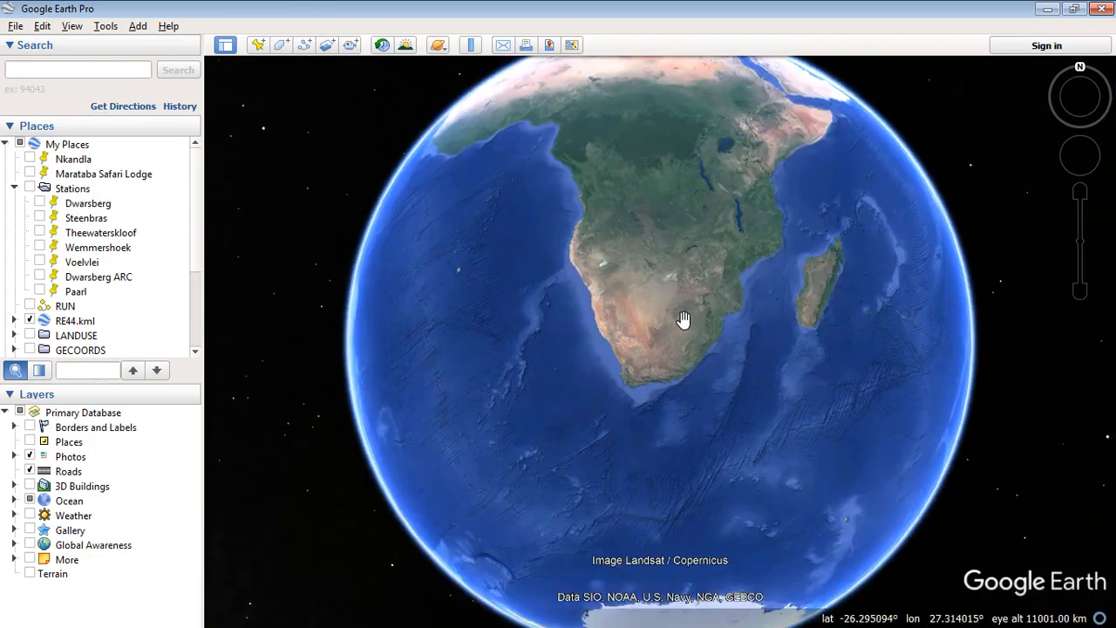
Zoom into the Cape and switch off the Roads and Photos layers
scroll(639, 384, up, 2)
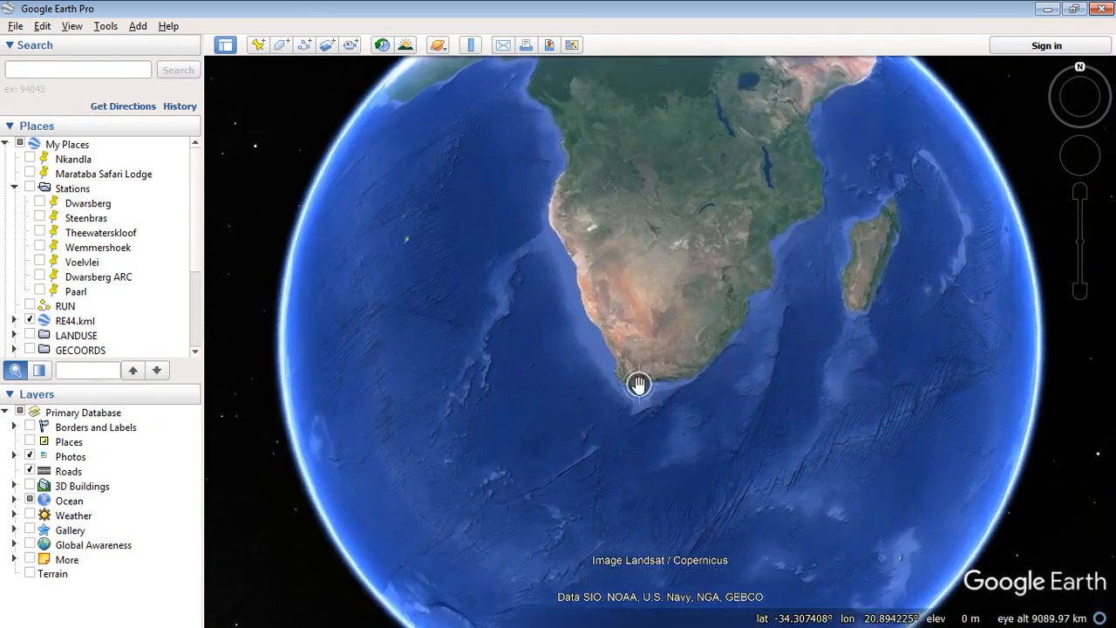
scroll(638, 385, up, 5)
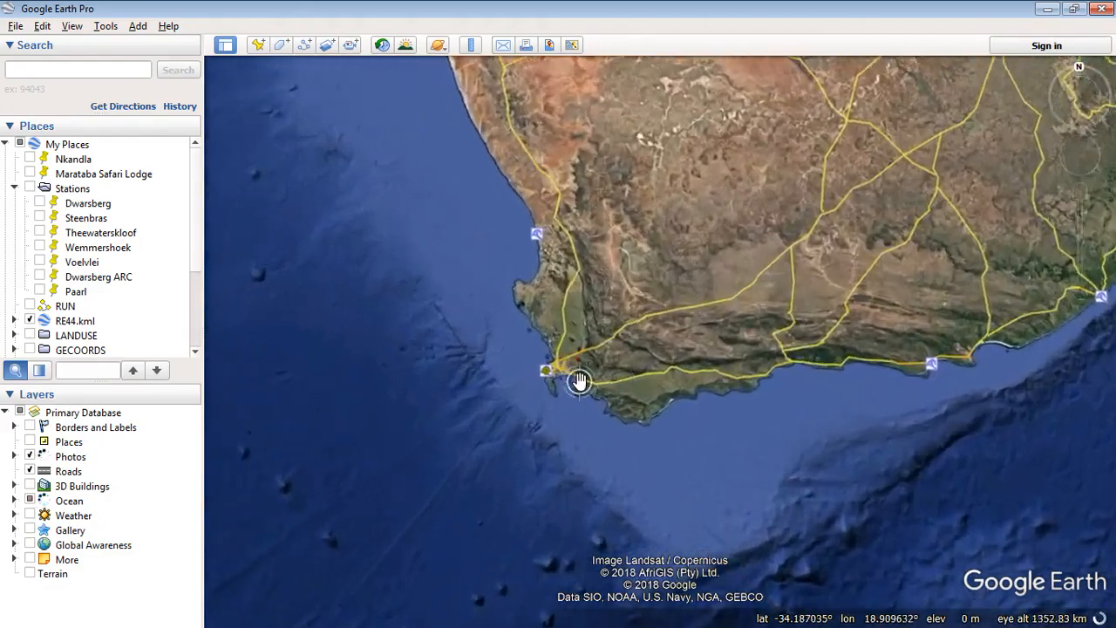
click(30, 471)
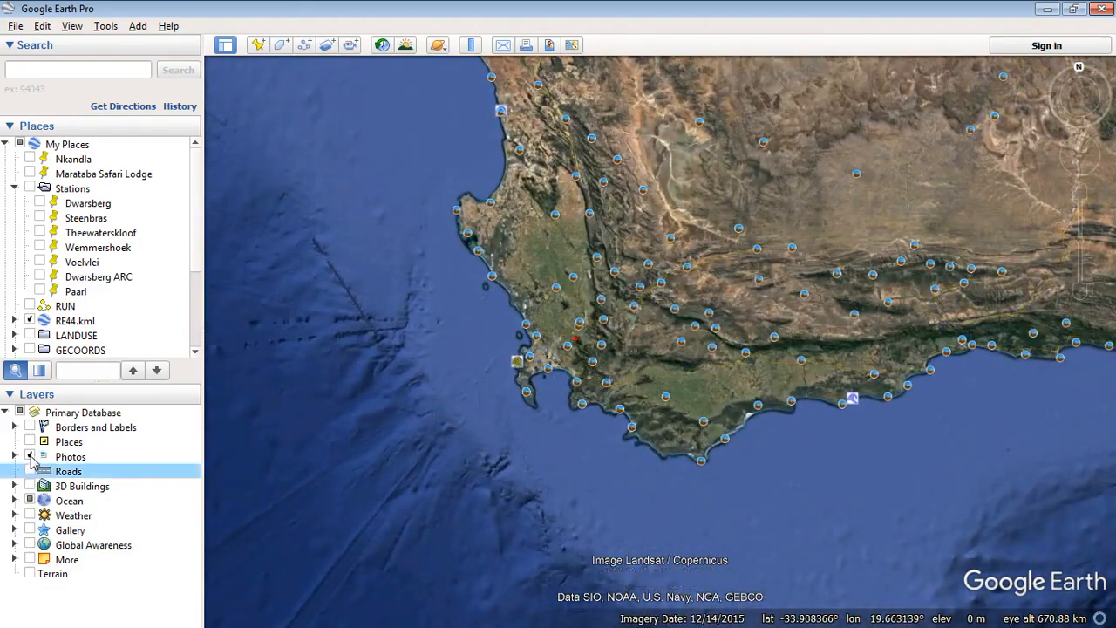
click(30, 456)
scroll(571, 341, up, 3)
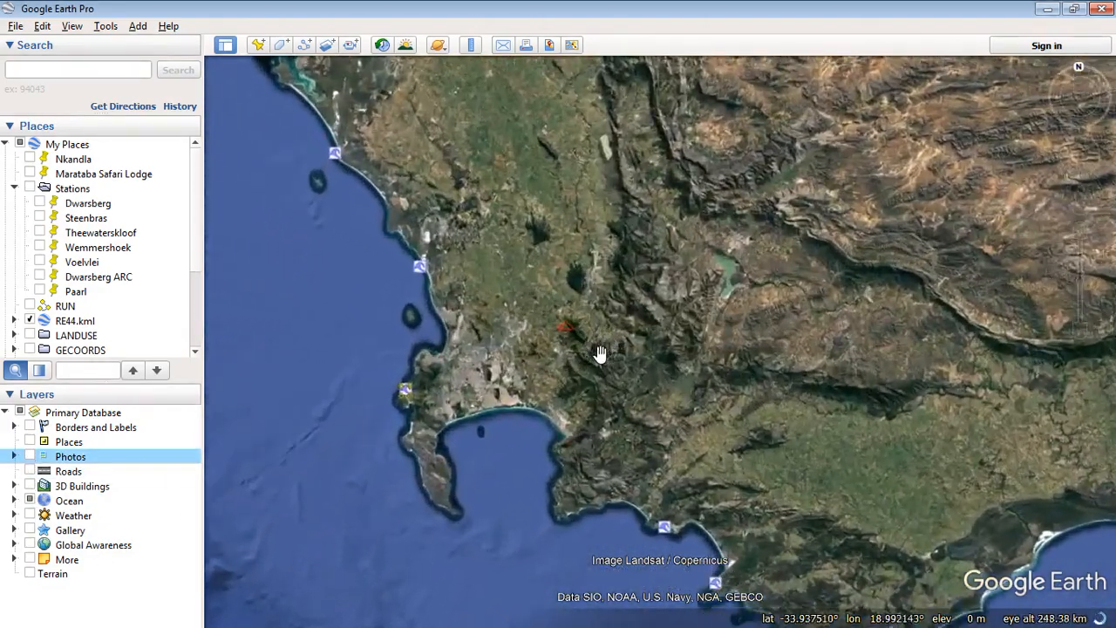
scroll(568, 349, up, 3)
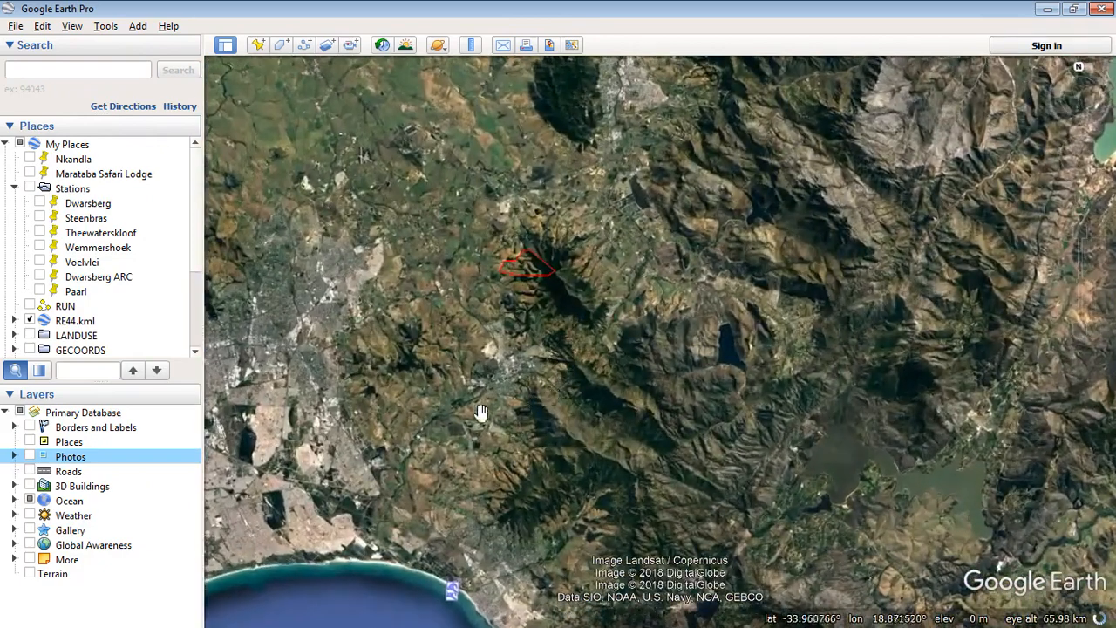
Hide the red RE44.kml polygon and pan to the mountains above False Bay
click(37, 308)
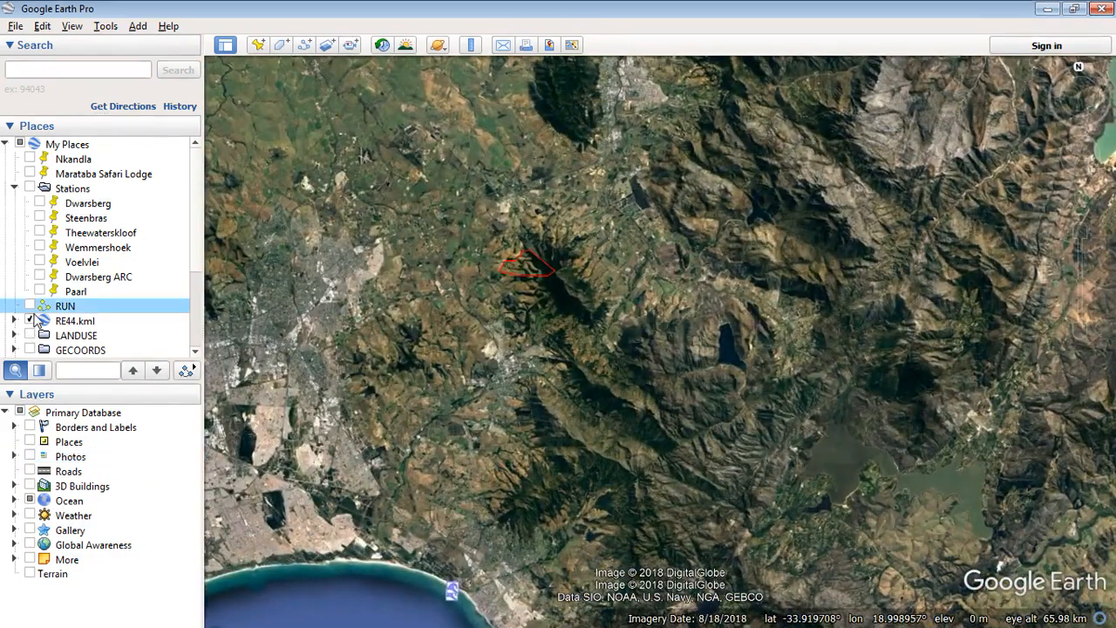
click(30, 320)
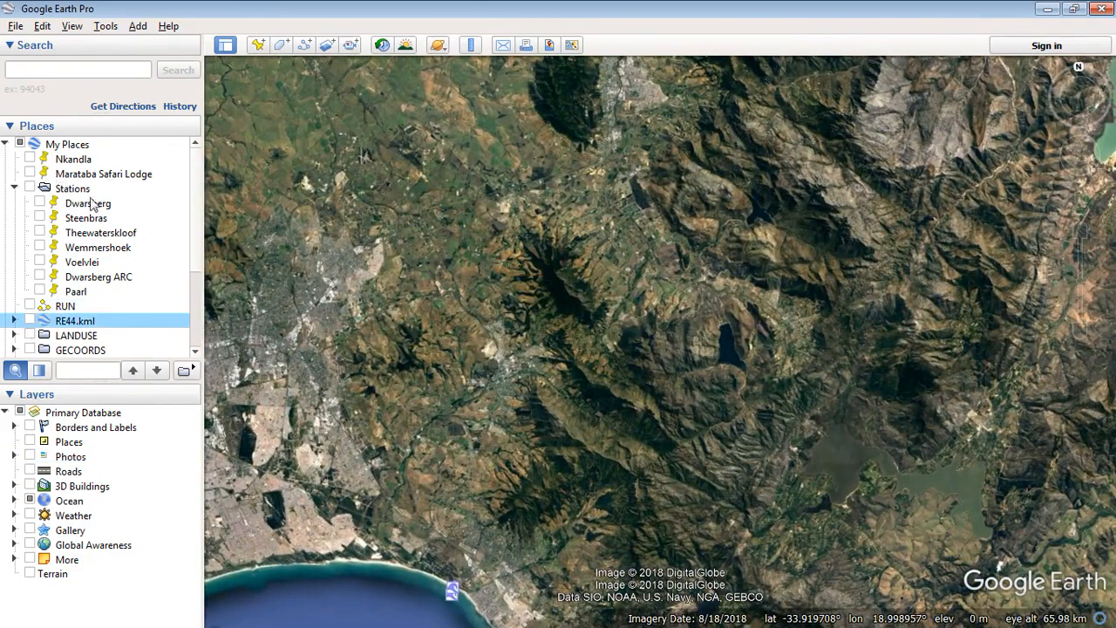
drag(573, 403, 601, 306)
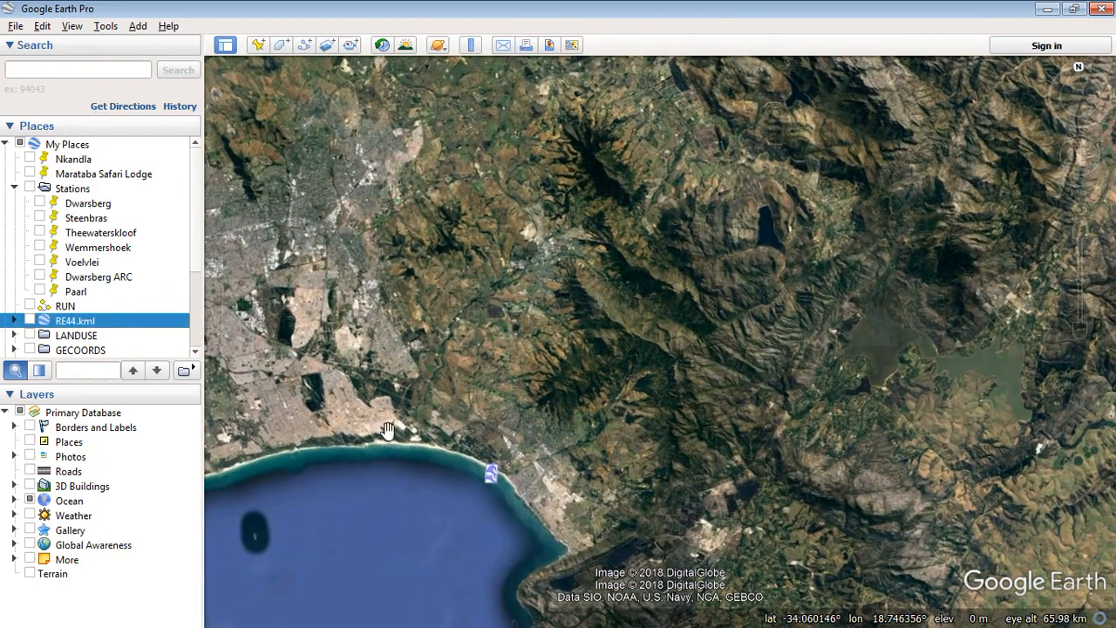
click(31, 499)
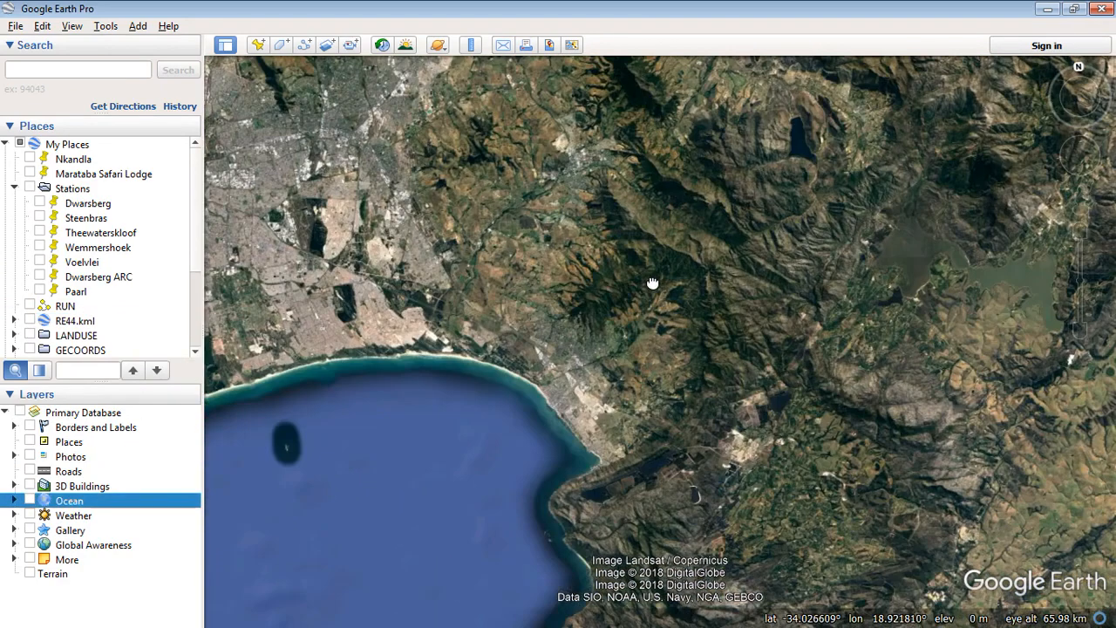
drag(599, 362, 653, 279)
drag(676, 239, 666, 299)
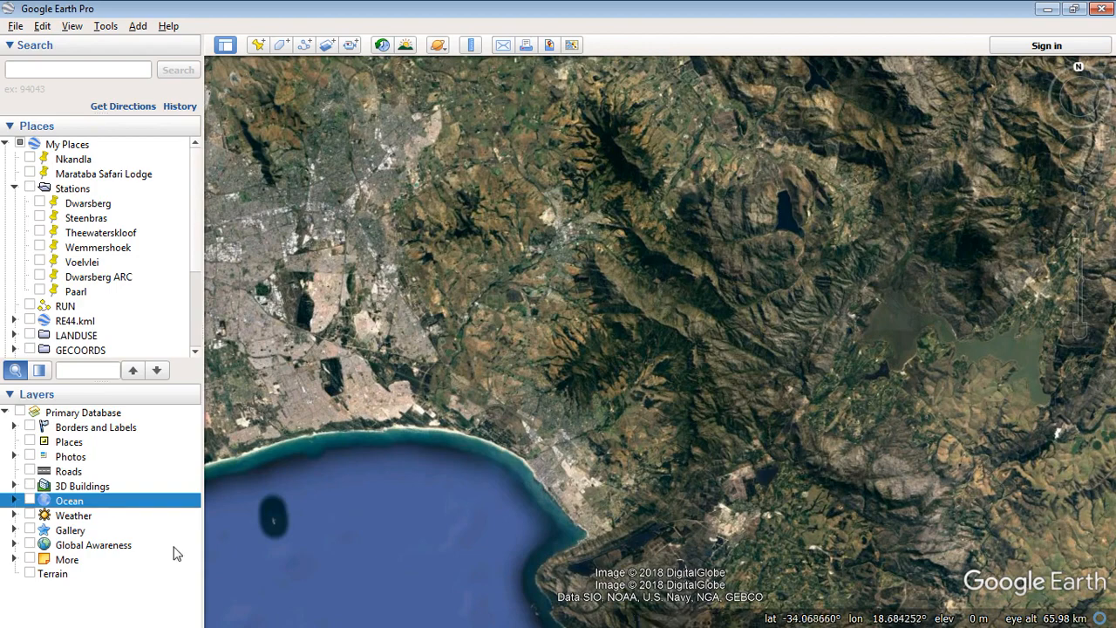
Toggle the Terrain layer on and off, leaving terrain relief switched off
click(30, 573)
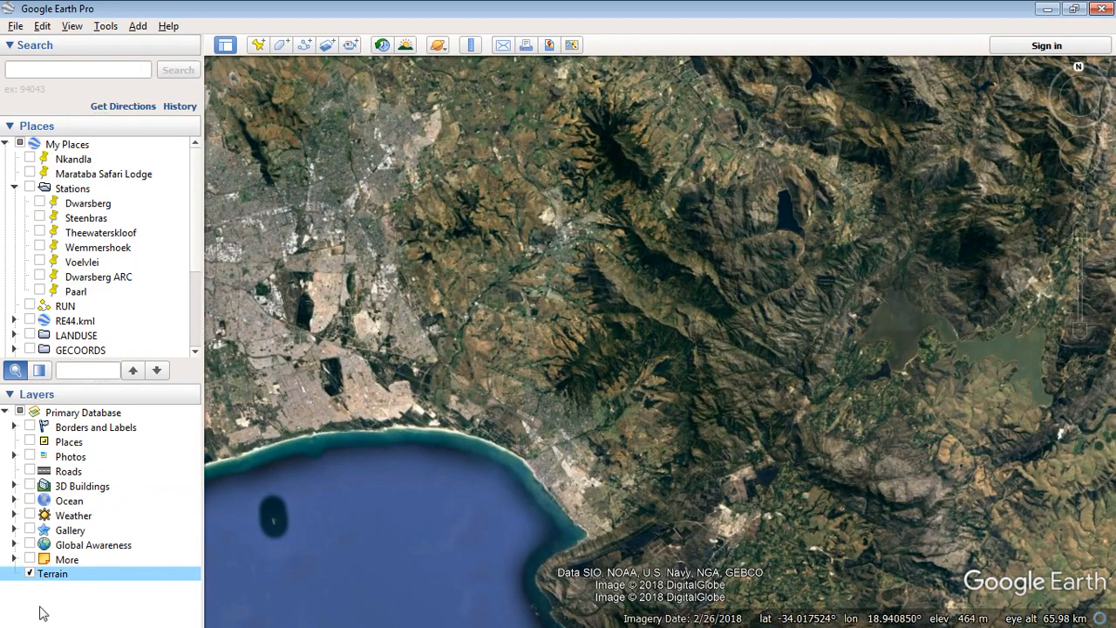
click(30, 575)
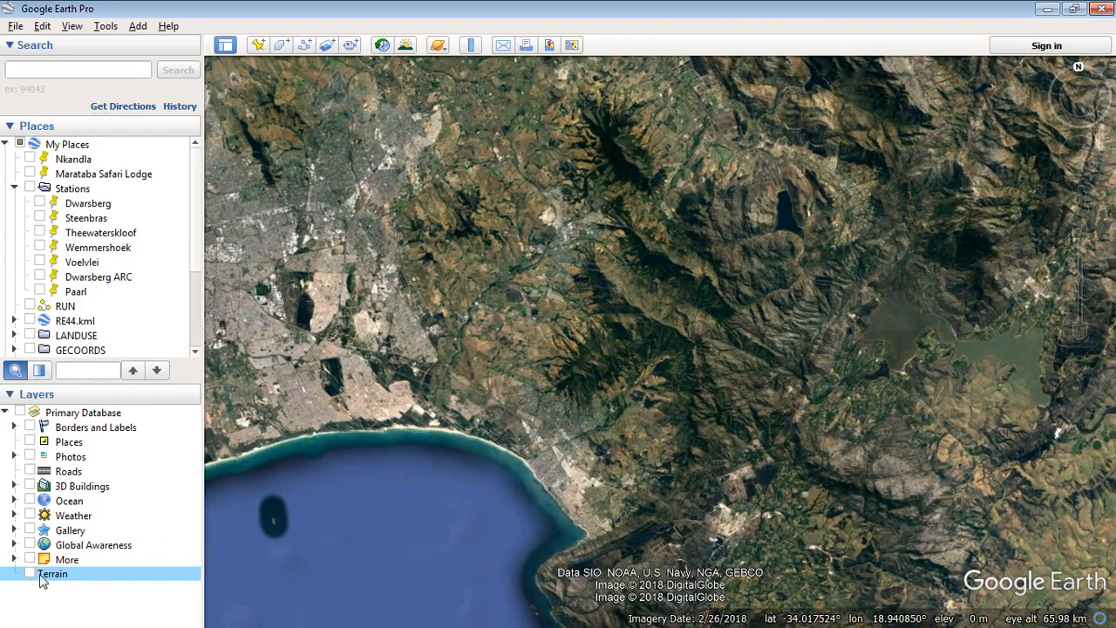
click(32, 575)
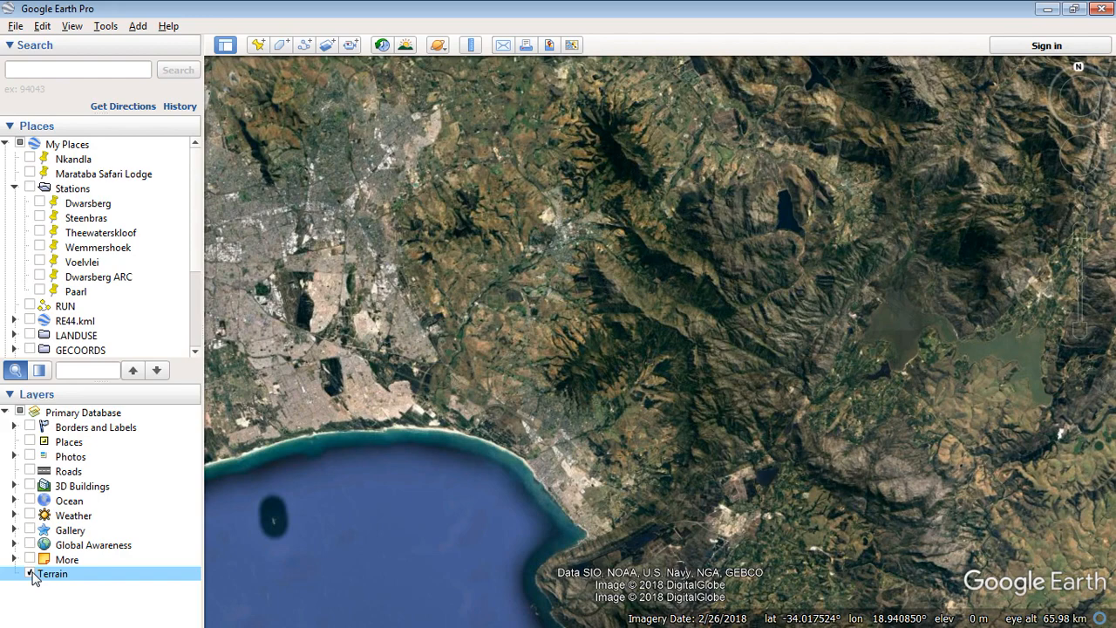
click(31, 575)
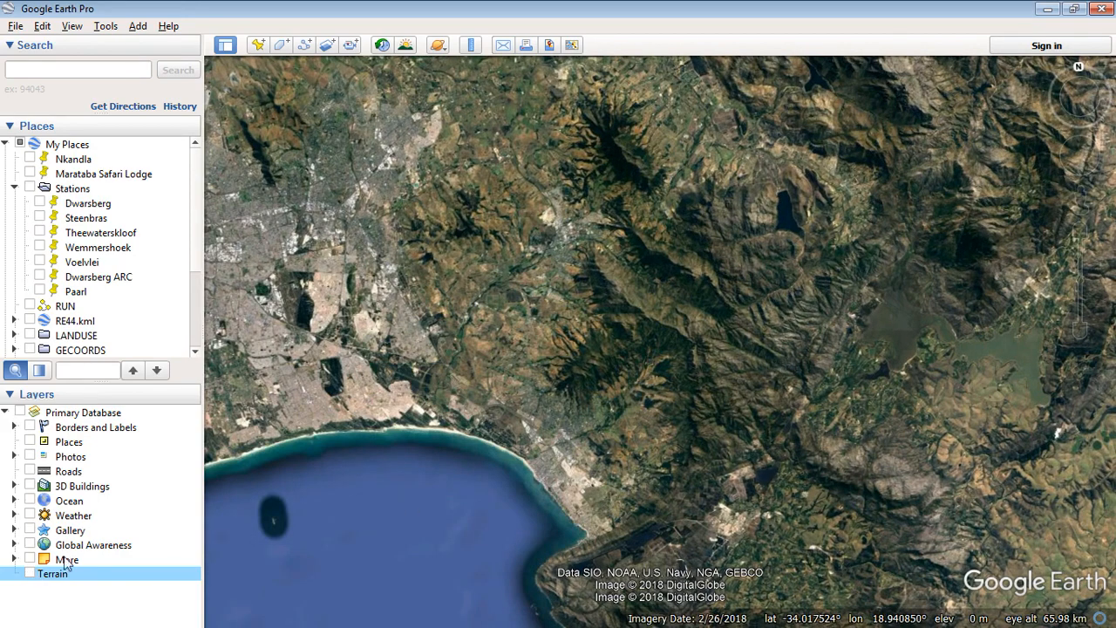
Centre the view close in on the dark mountain reservoir and open the Tools menu
drag(581, 308, 531, 366)
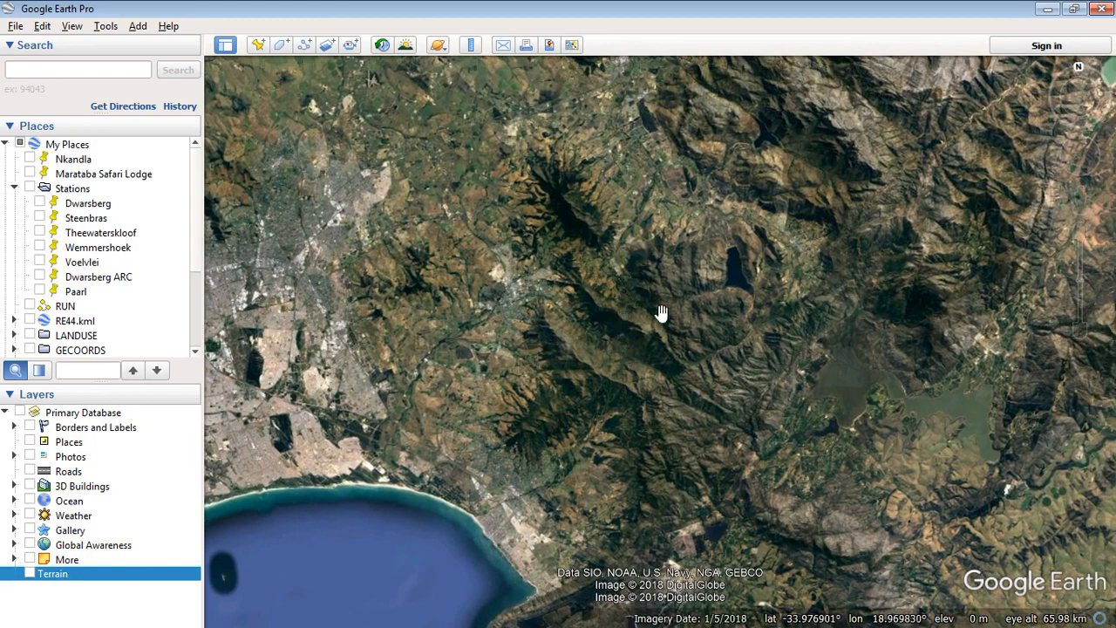
drag(636, 279, 674, 345)
drag(734, 276, 615, 340)
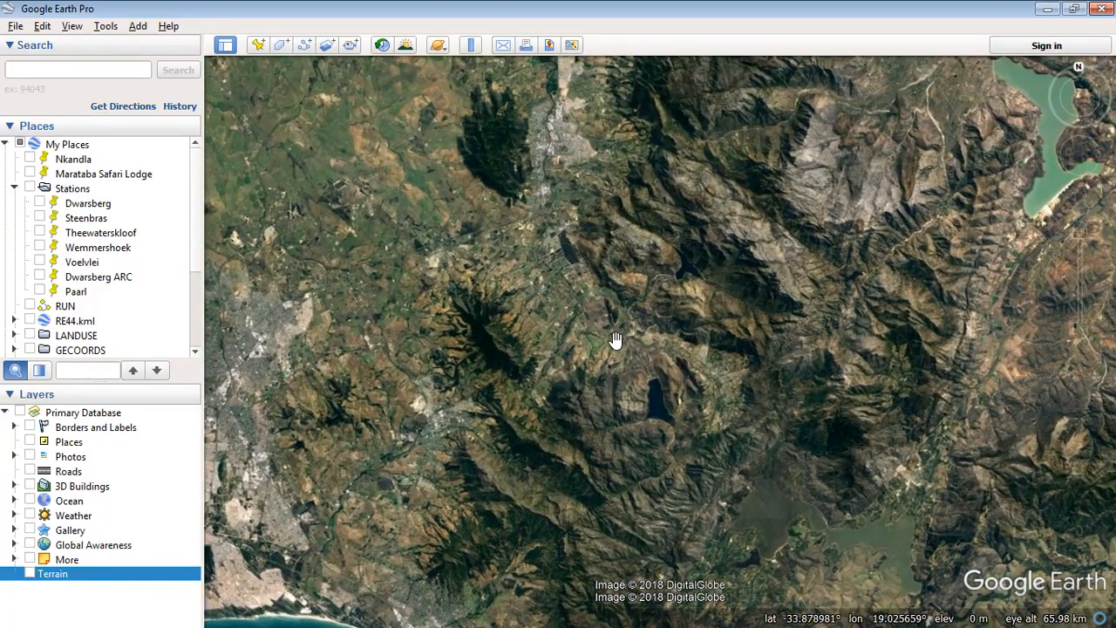
scroll(676, 254, up, 5)
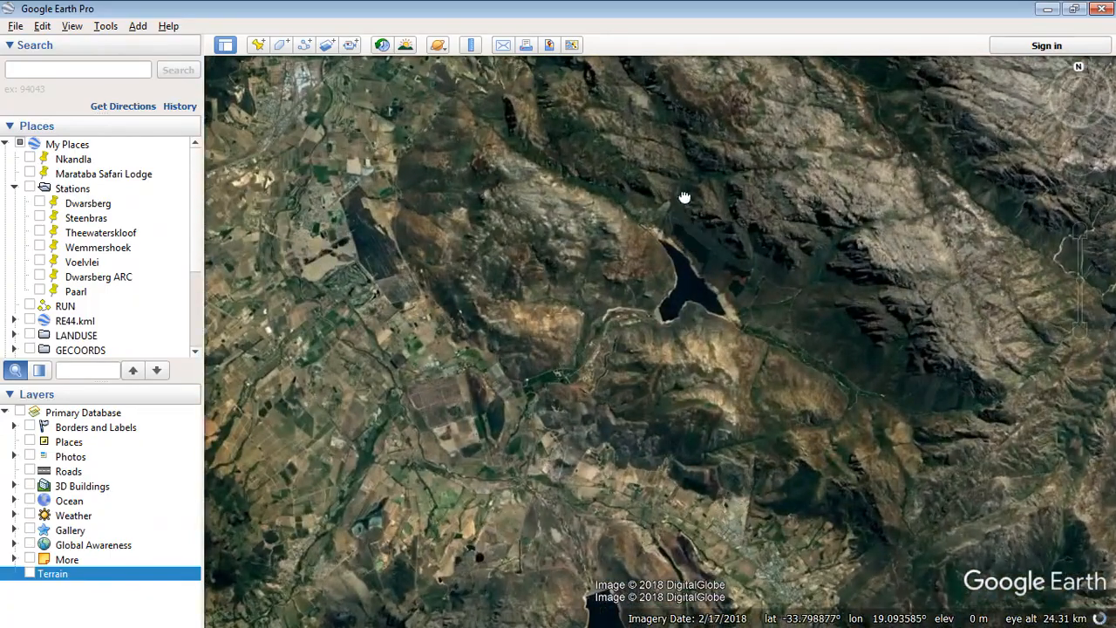
drag(684, 197, 645, 308)
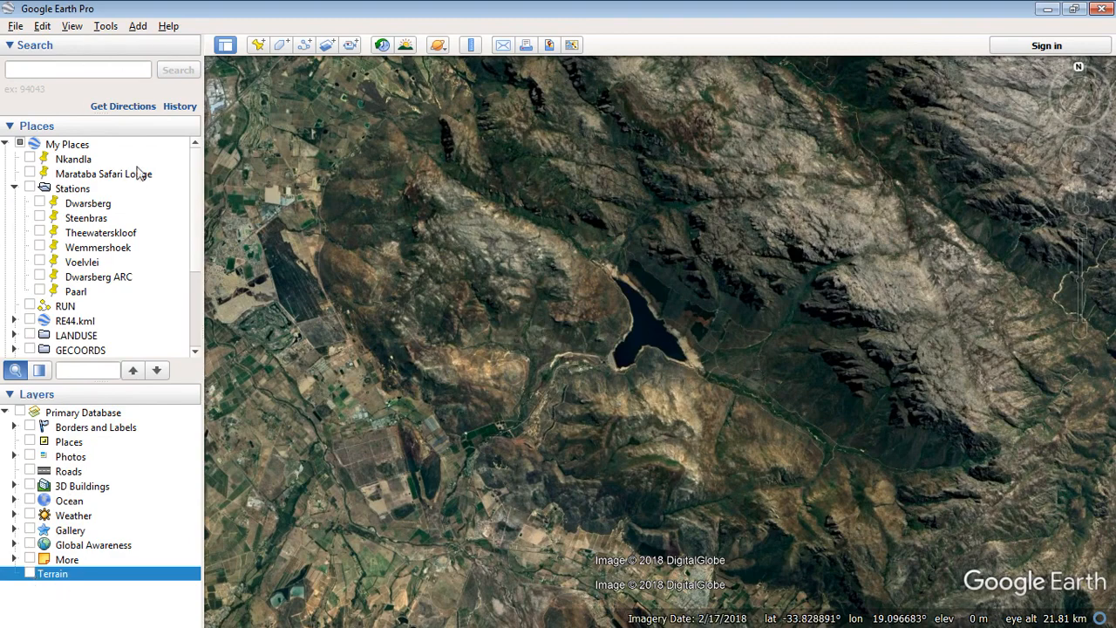
click(108, 29)
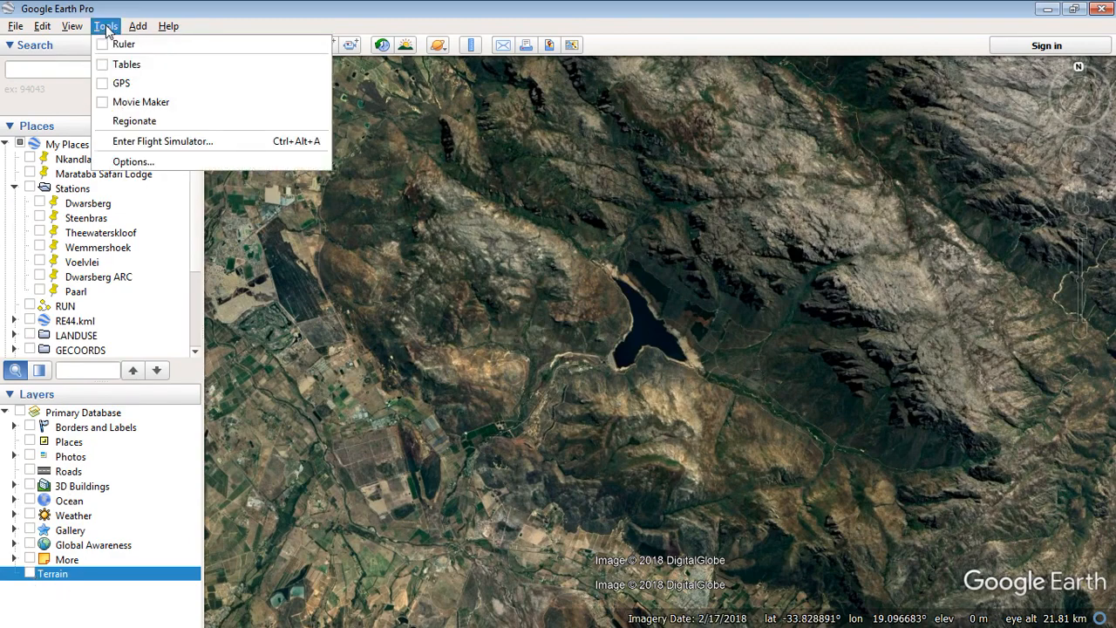
Review the Navigation options, including Do not automatically tilt while zooming, and close with OK
click(148, 164)
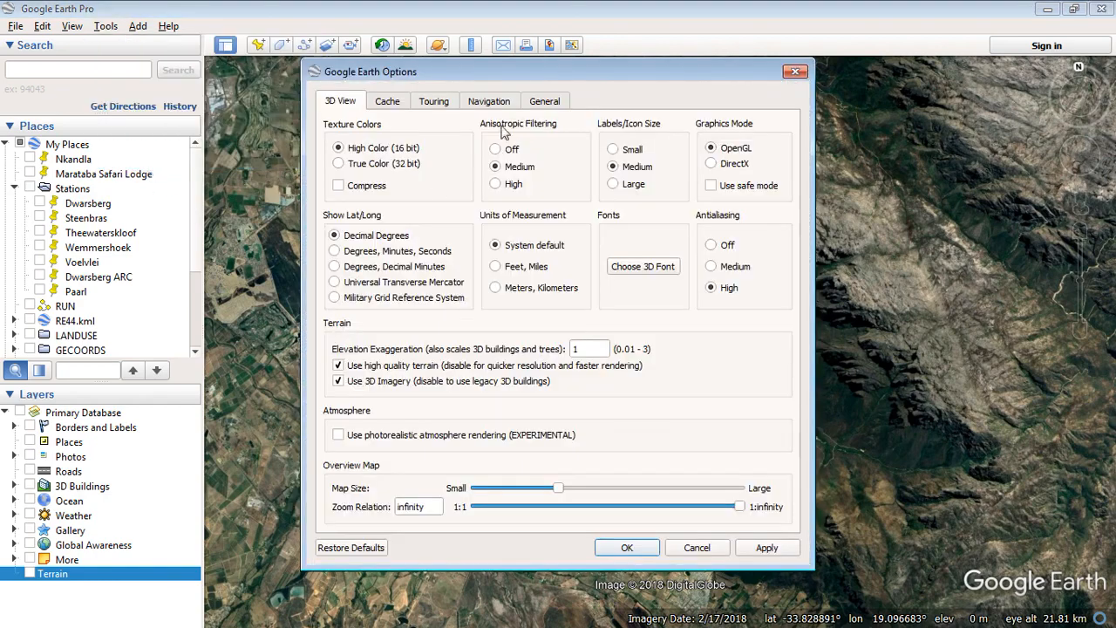
click(491, 102)
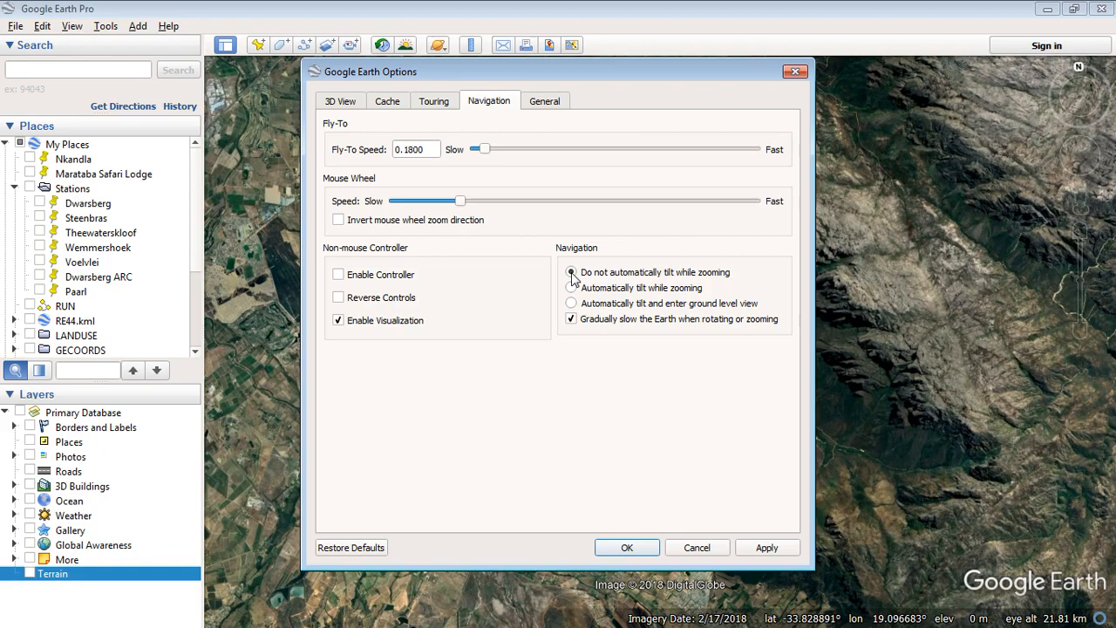
click(630, 551)
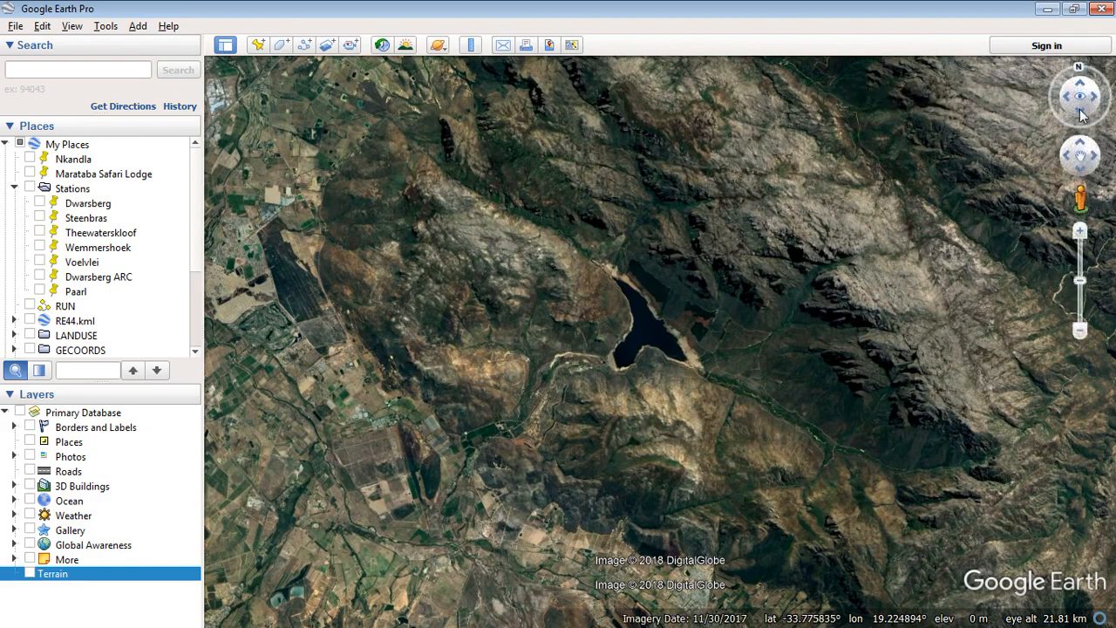
drag(1082, 115, 1082, 94)
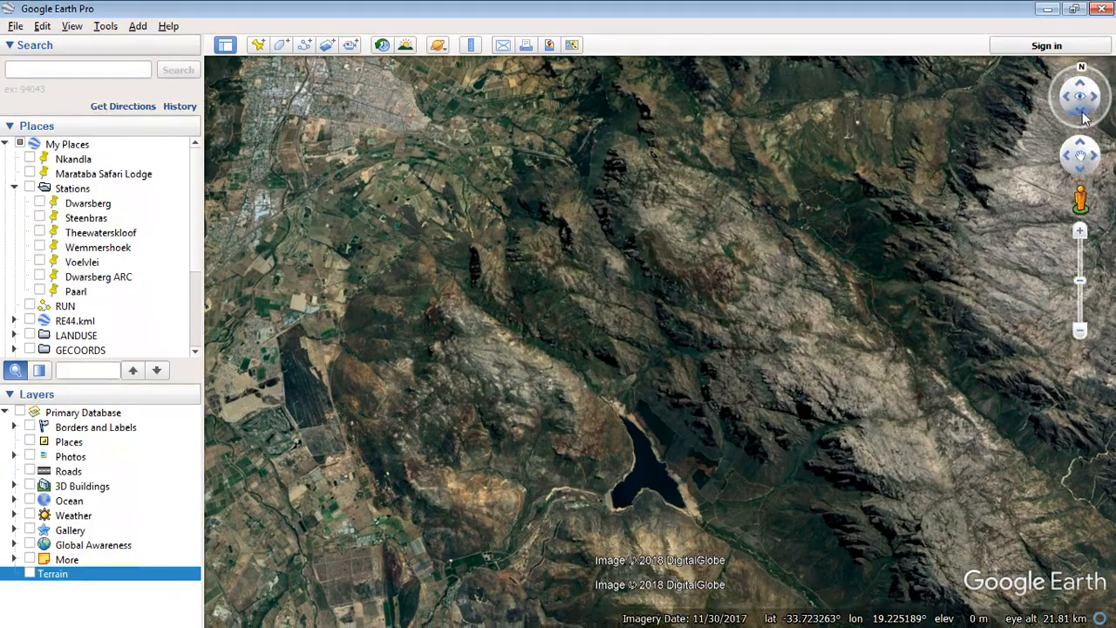
drag(1085, 117, 1084, 117)
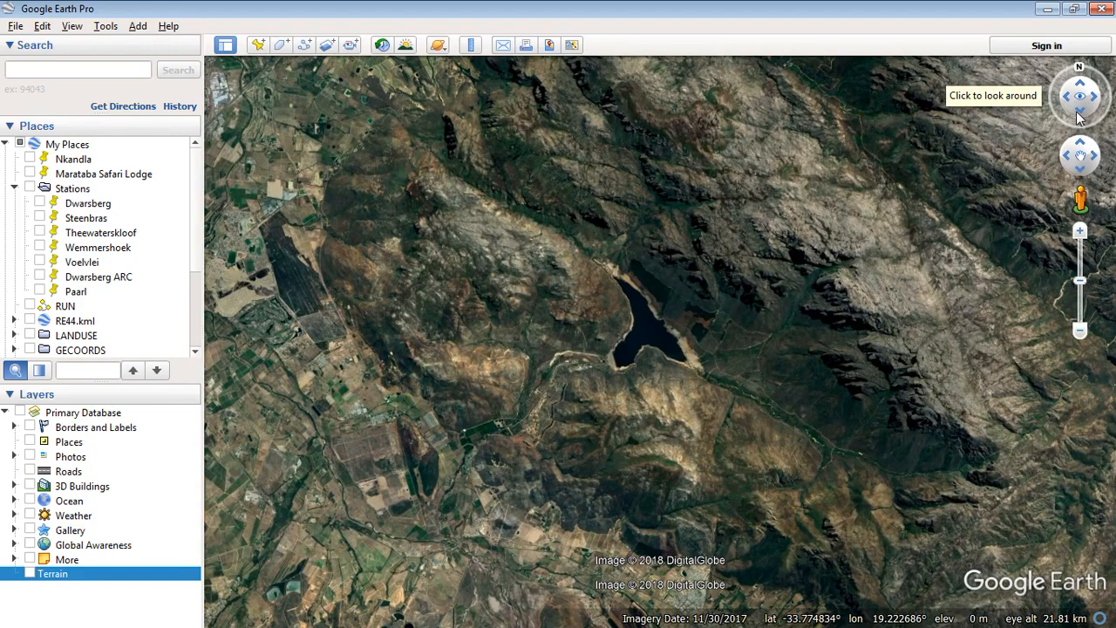
drag(1080, 118, 1080, 118)
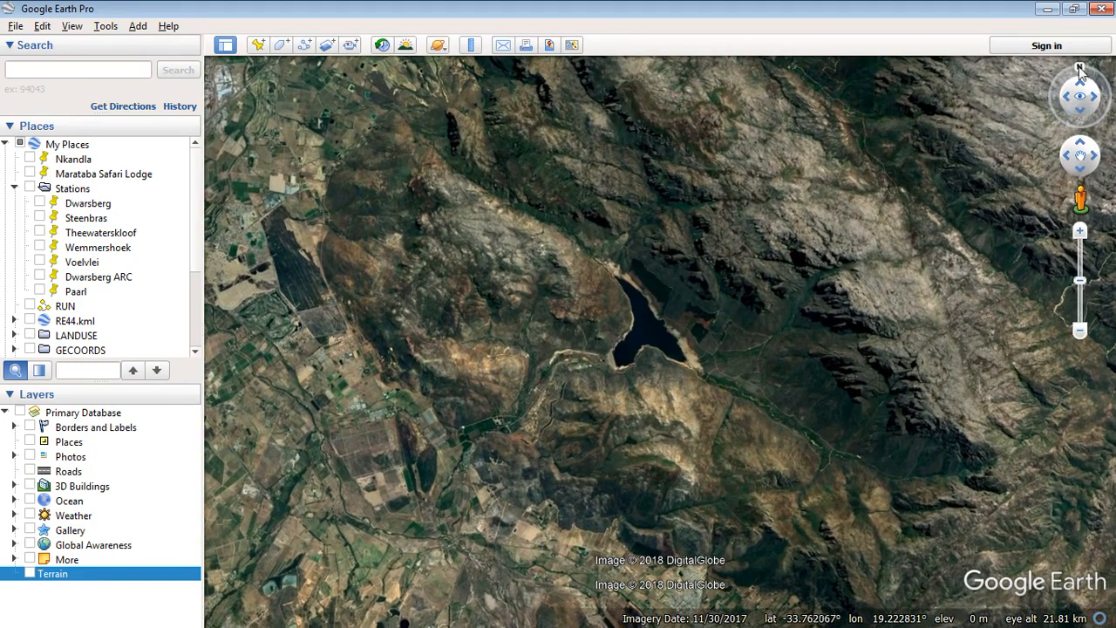
click(1080, 67)
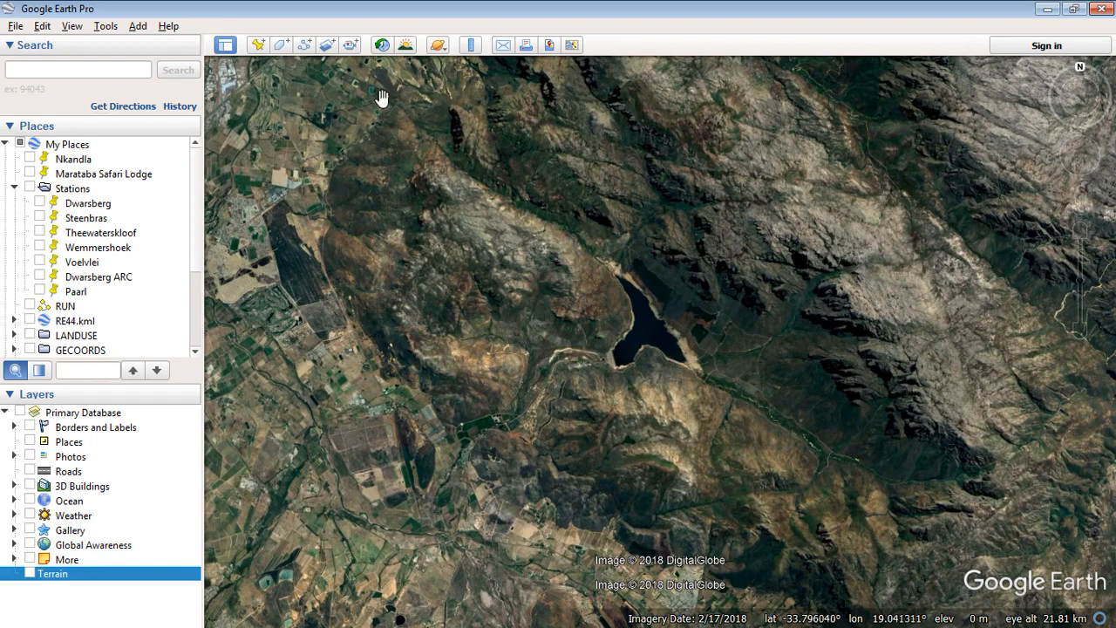
drag(297, 141, 275, 131)
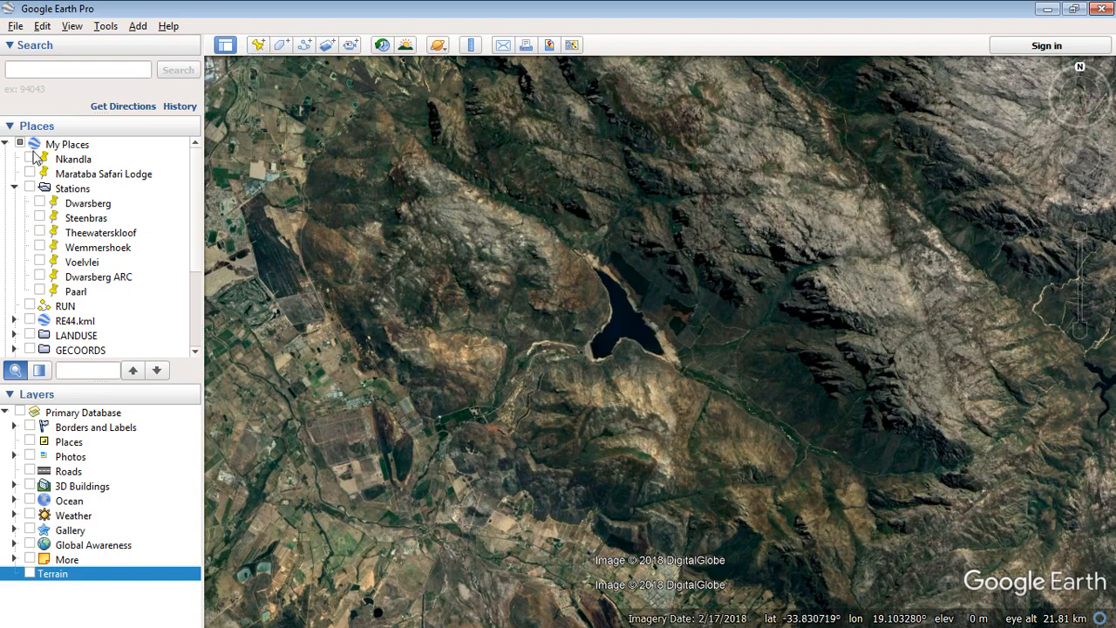
Collapse the Stations and My Places folders and start a new placemark named A
click(14, 188)
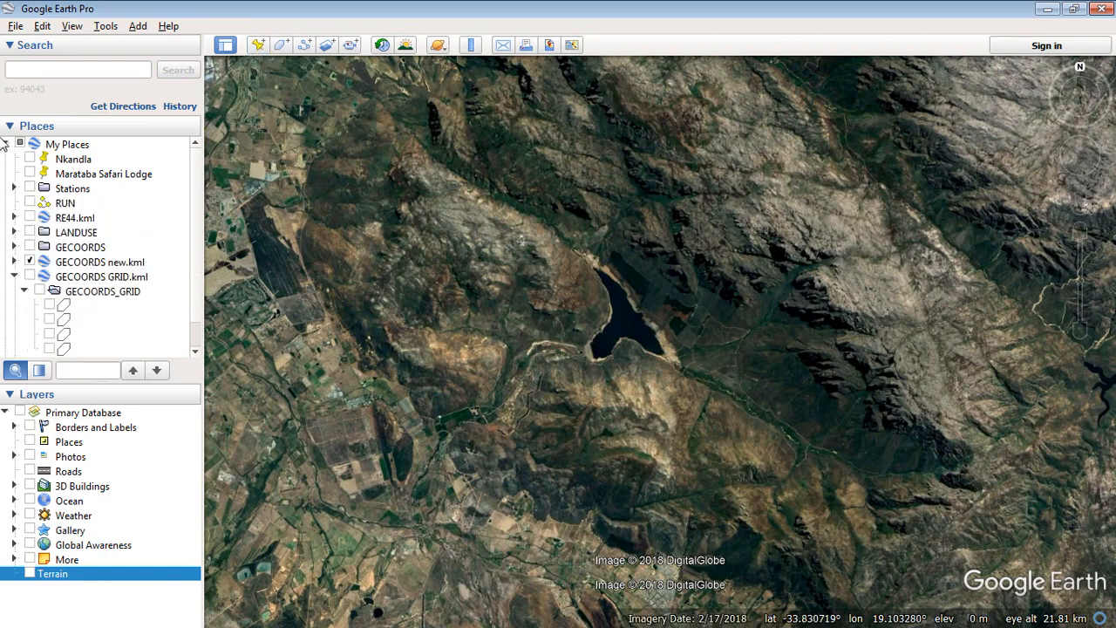
click(4, 144)
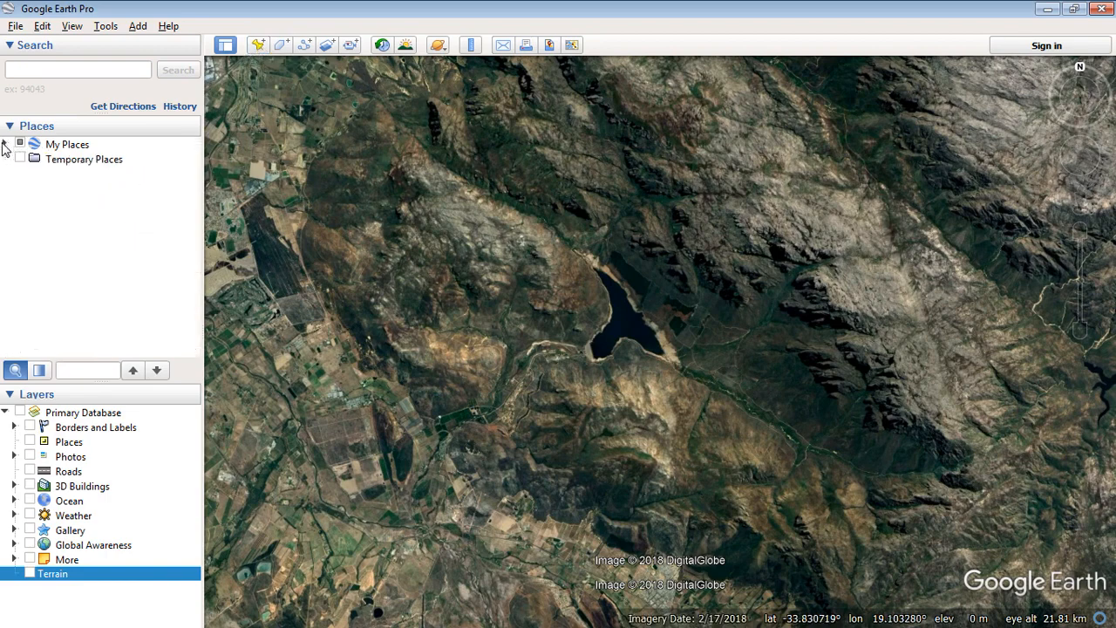
click(258, 45)
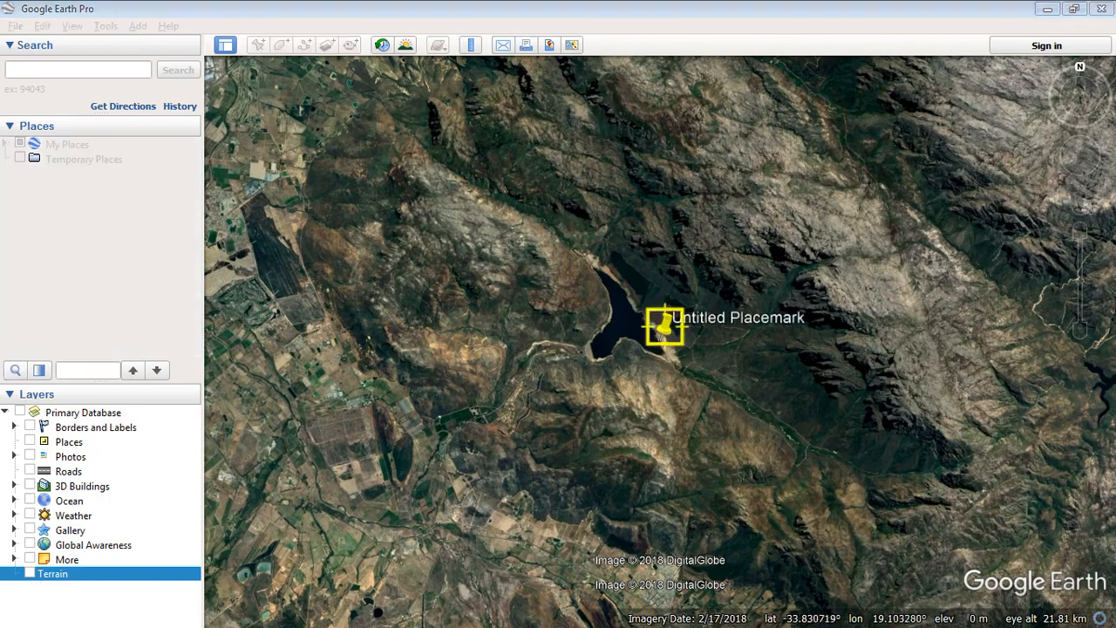
drag(351, 143, 543, 130)
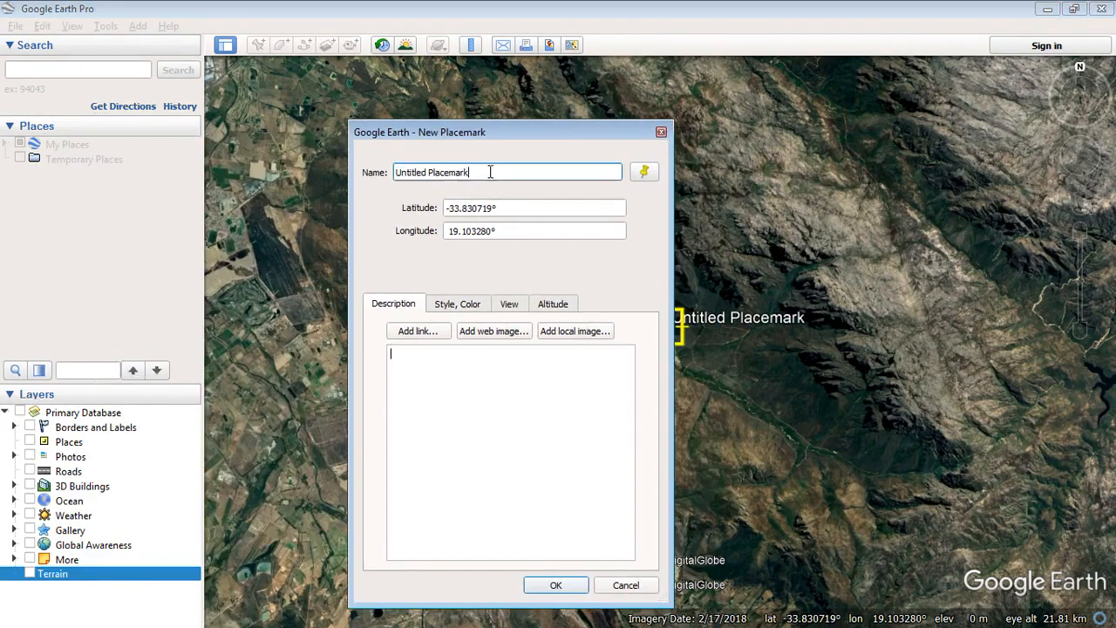
text(d)
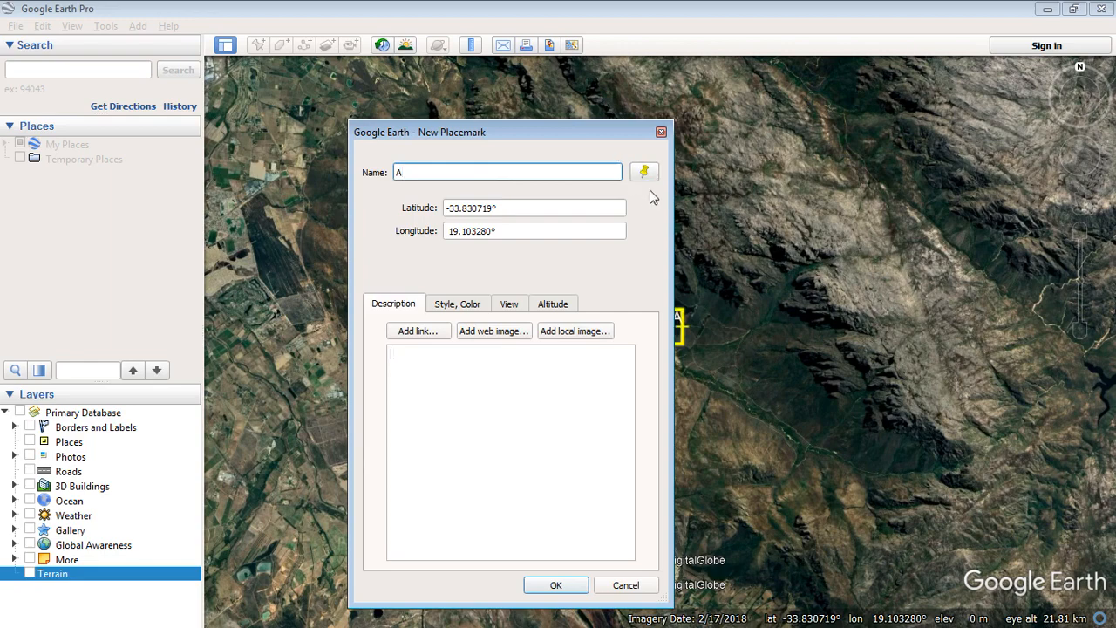
Give placemark A a yellow open-diamond icon at scale 0.5
click(643, 172)
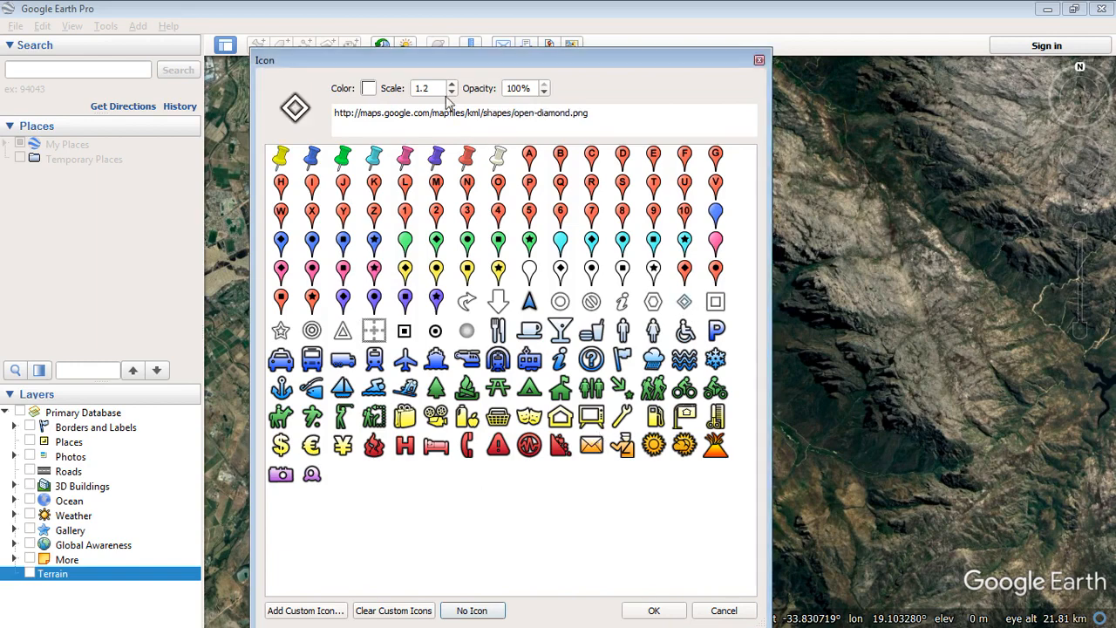
click(416, 88)
drag(428, 88, 386, 96)
text(0.5)
click(368, 88)
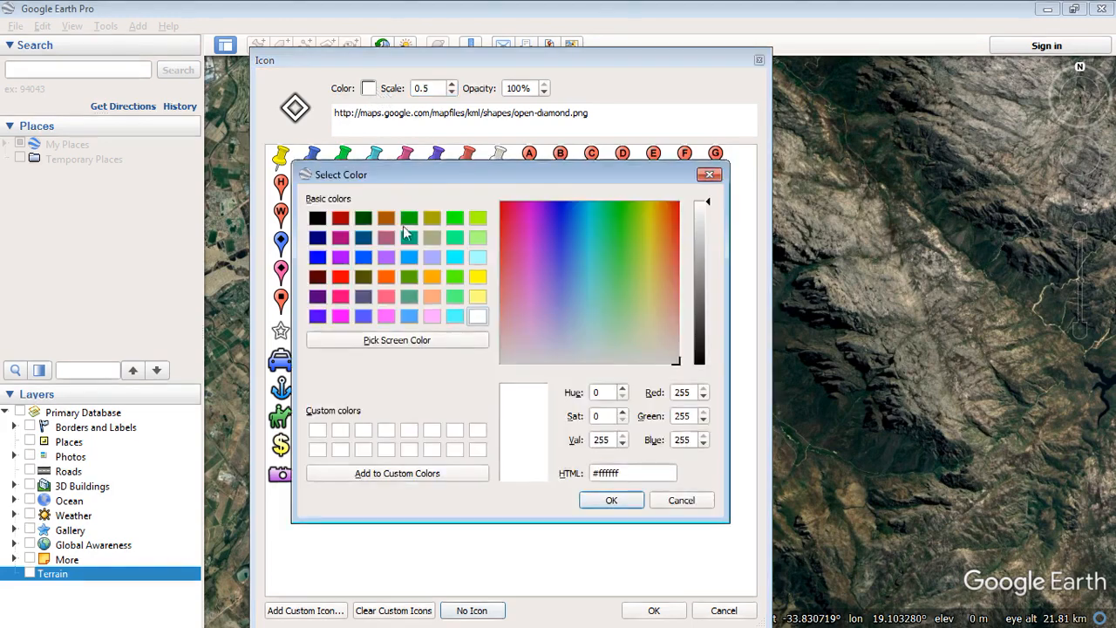
click(478, 276)
click(610, 501)
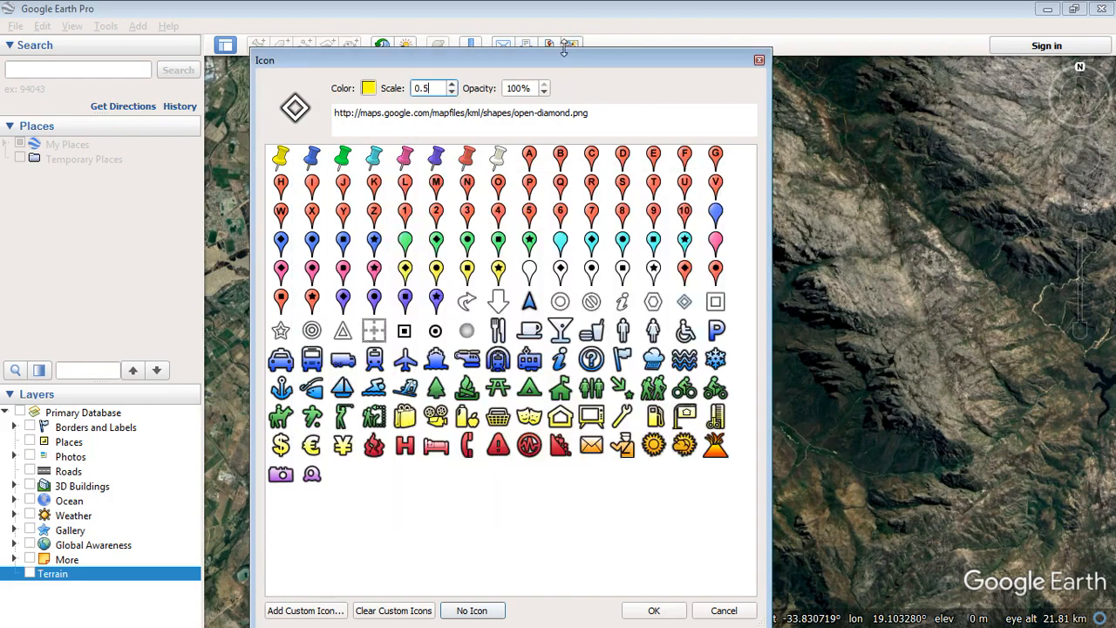
drag(564, 48, 624, 87)
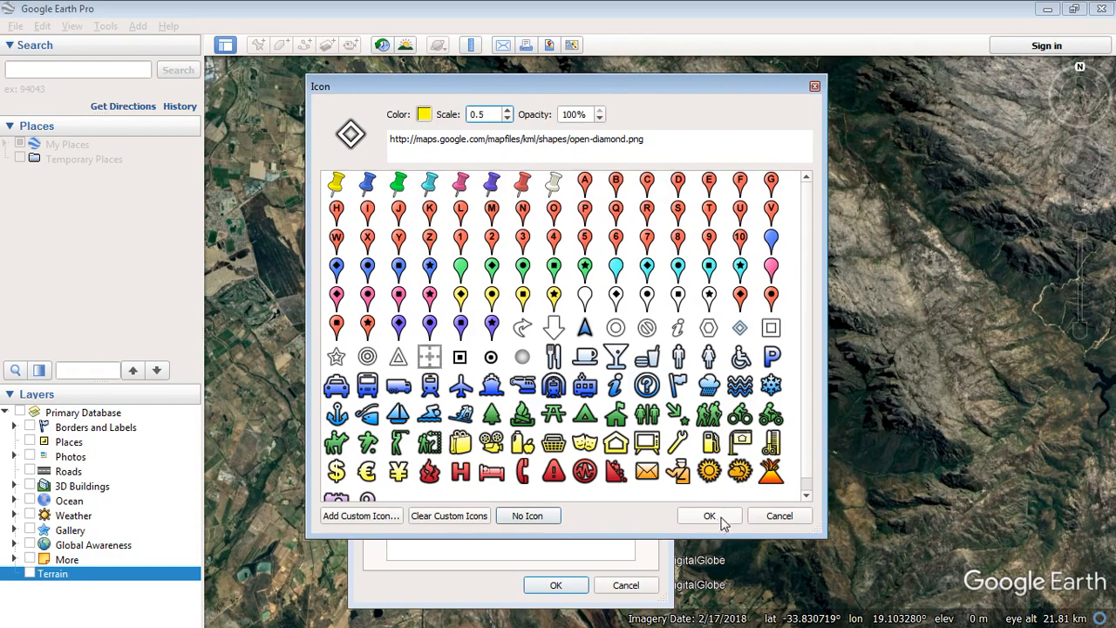
click(720, 516)
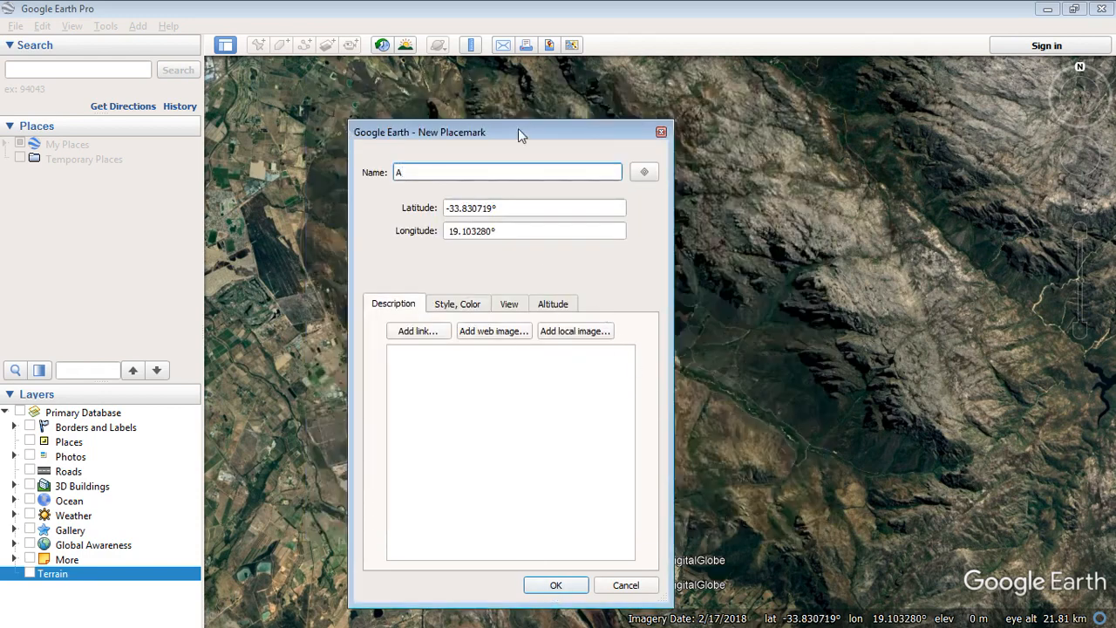
Place marker A at the upper-left of the view, set label scale 0.0, and save
drag(518, 132, 907, 87)
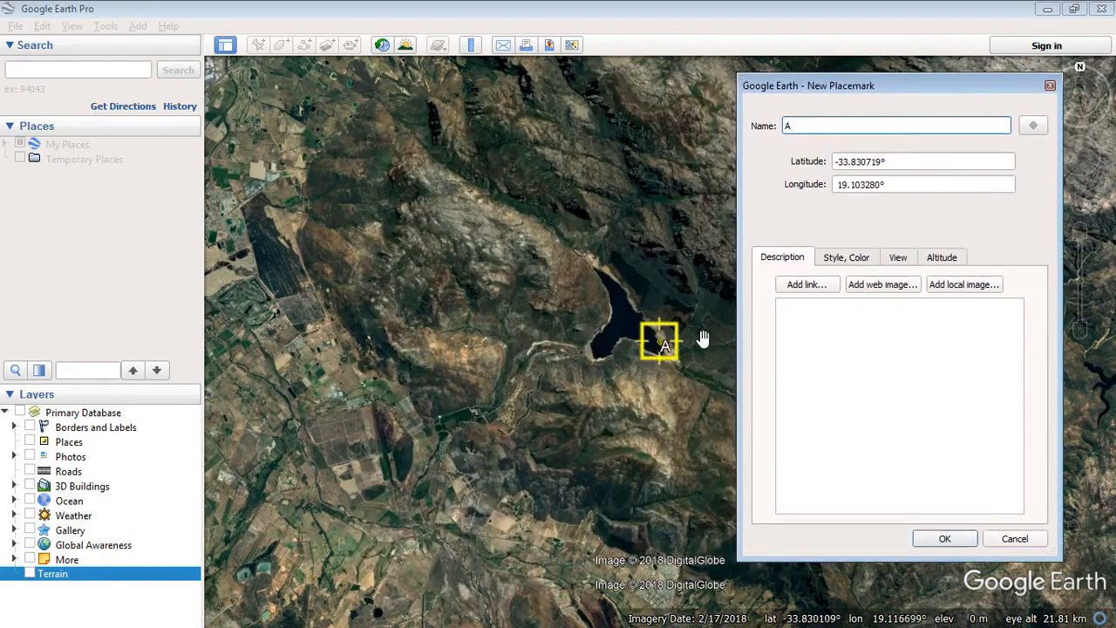
drag(662, 342, 277, 103)
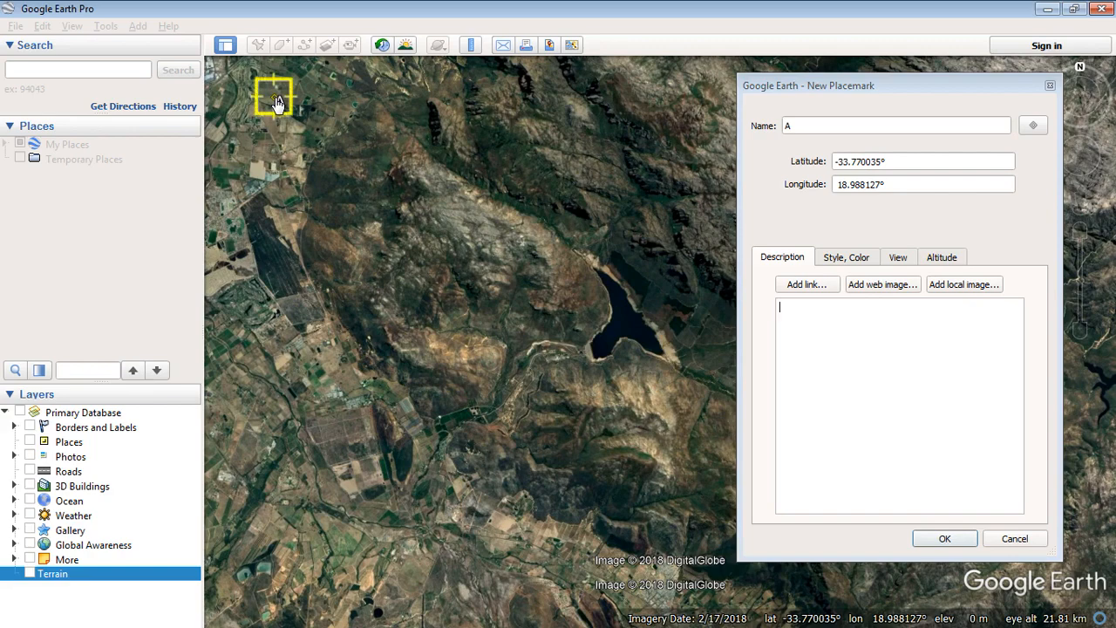
click(862, 258)
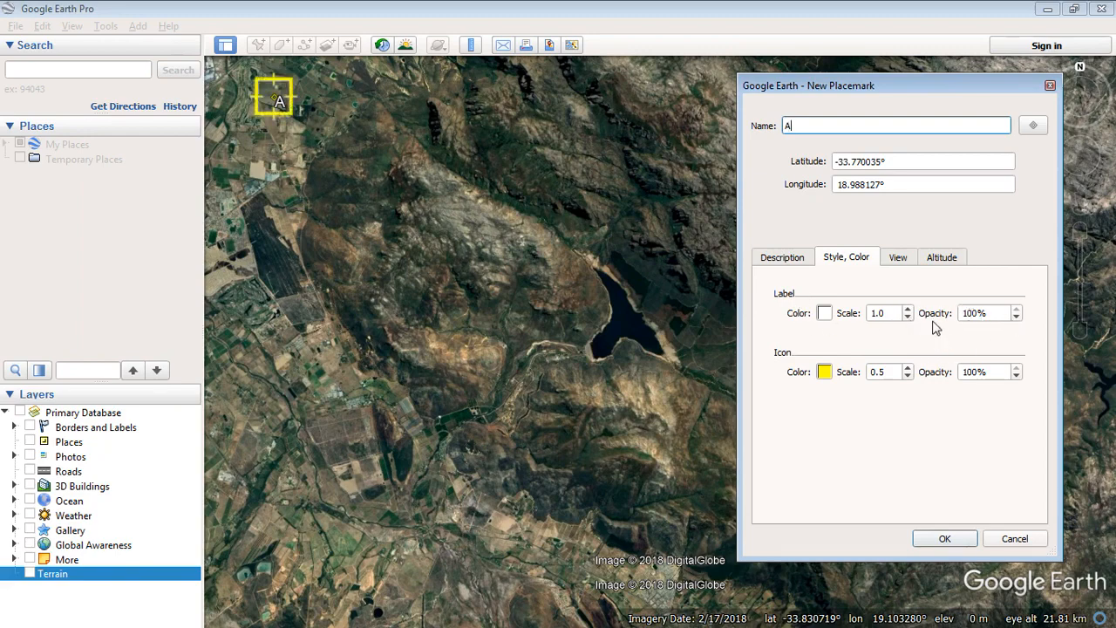
click(893, 314)
text(0.0)
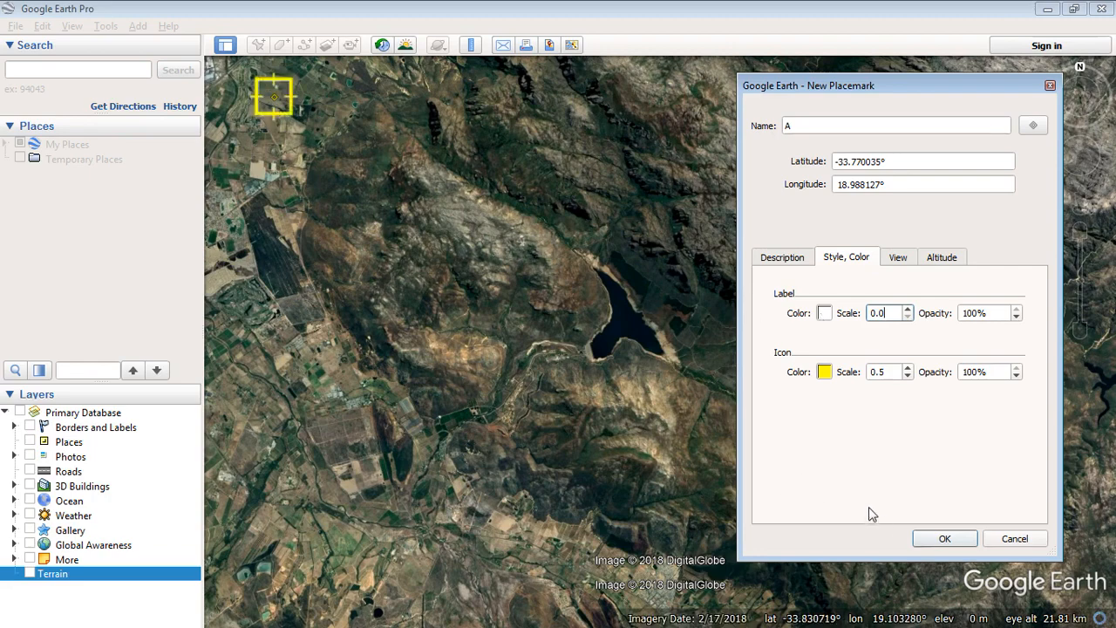
click(941, 540)
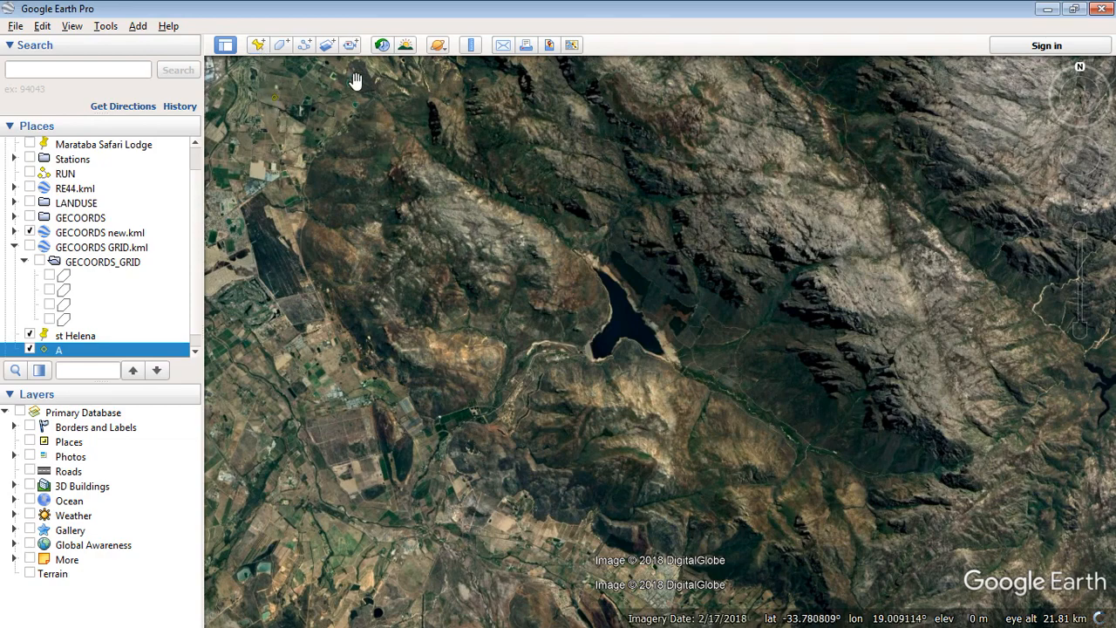
Add placemark B at the upper-right of the view
click(258, 47)
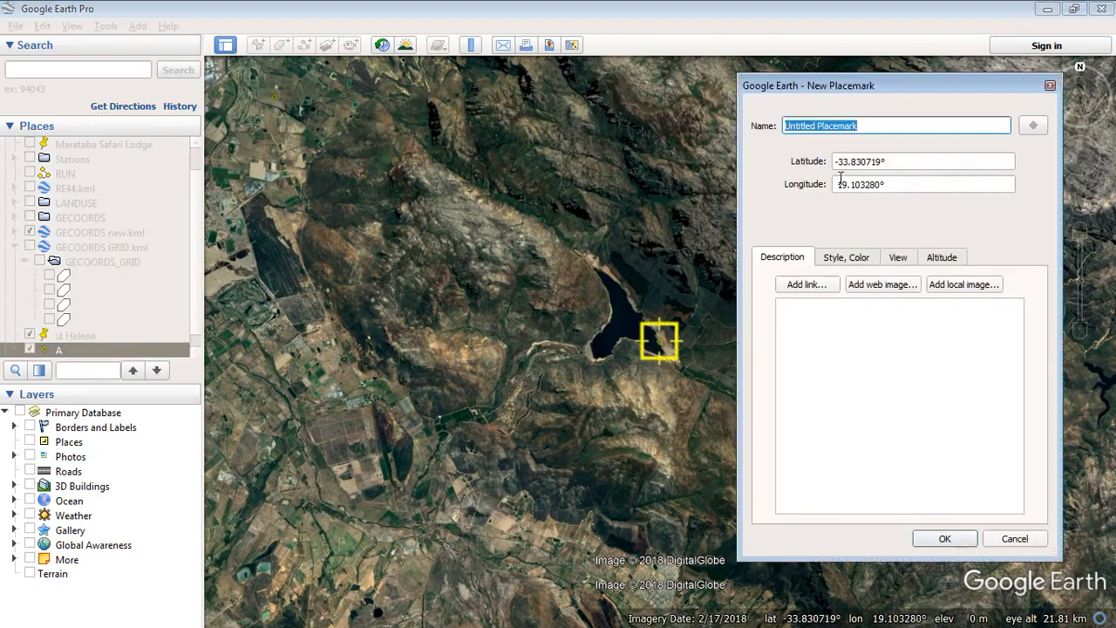
text(B)
click(810, 311)
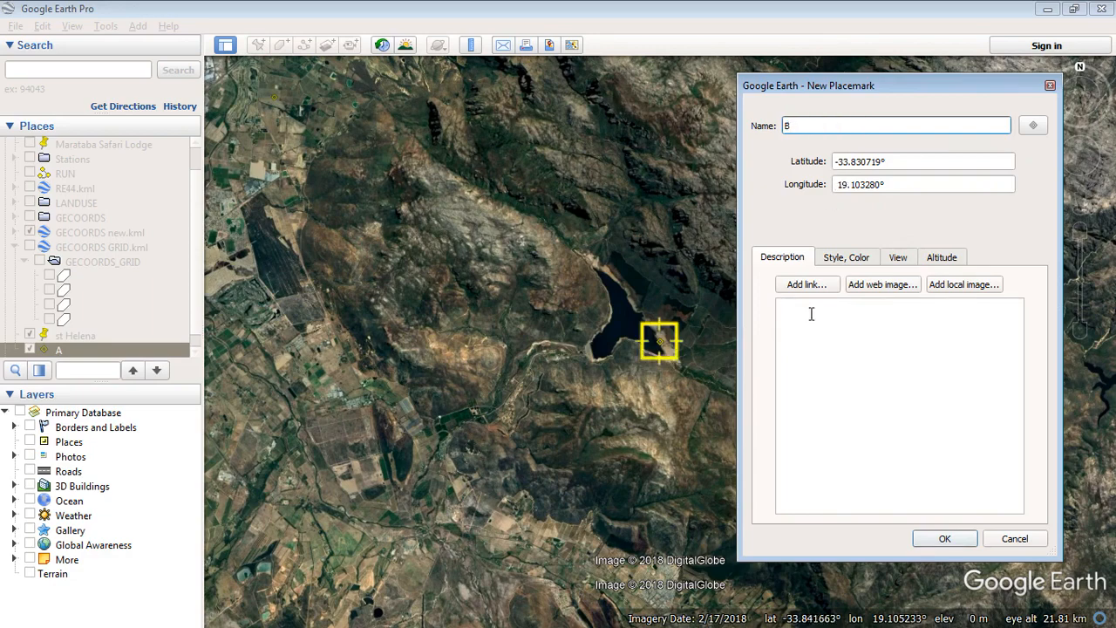
drag(899, 89, 341, 105)
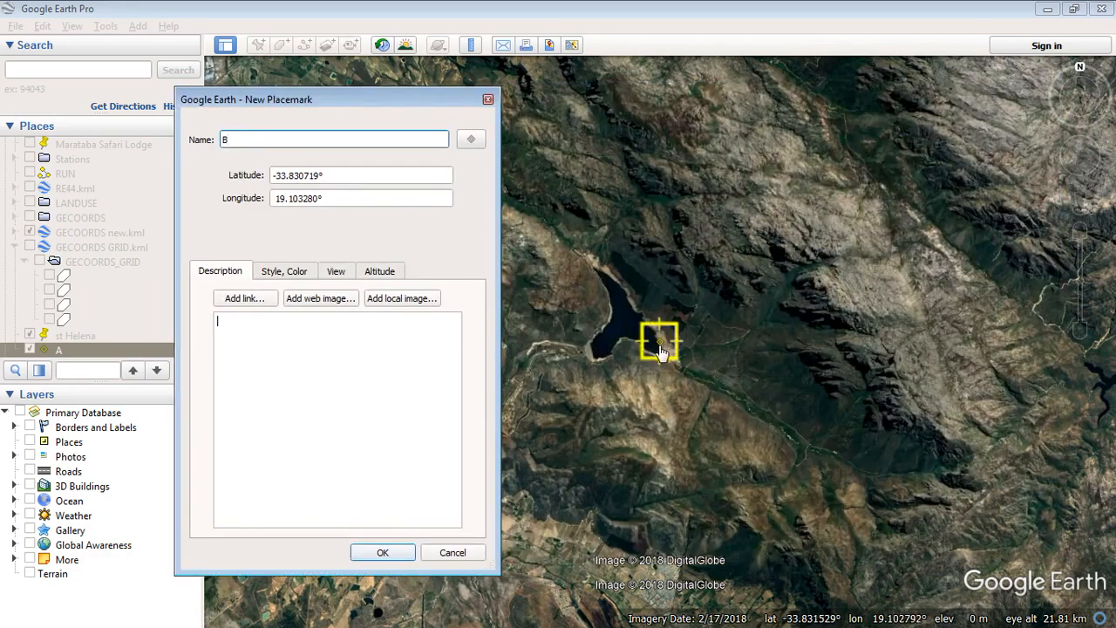
drag(663, 339, 960, 109)
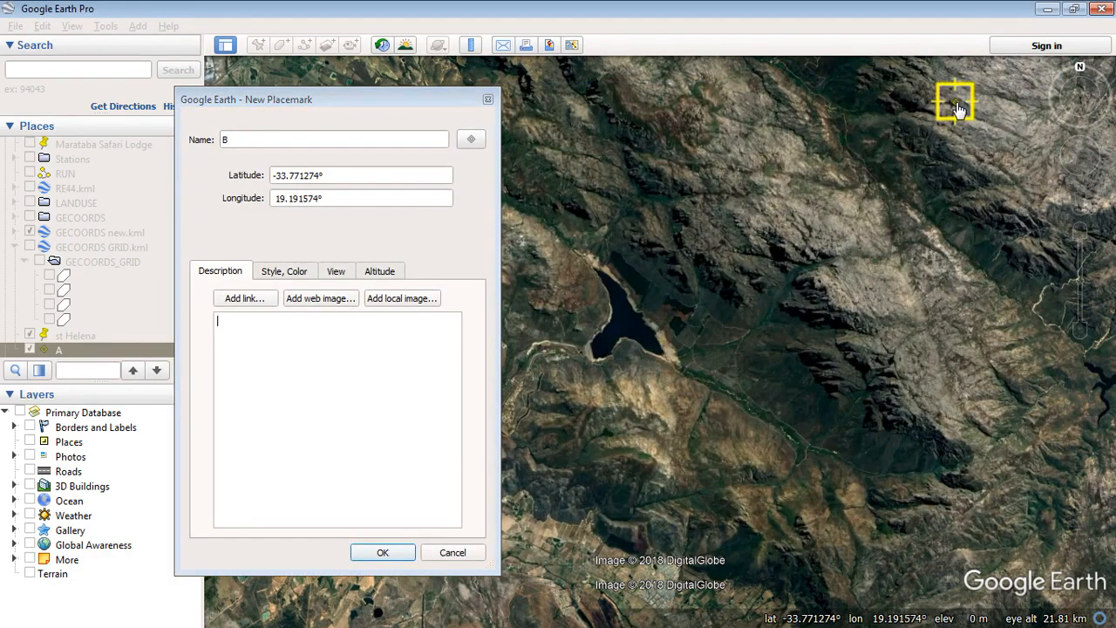
click(383, 553)
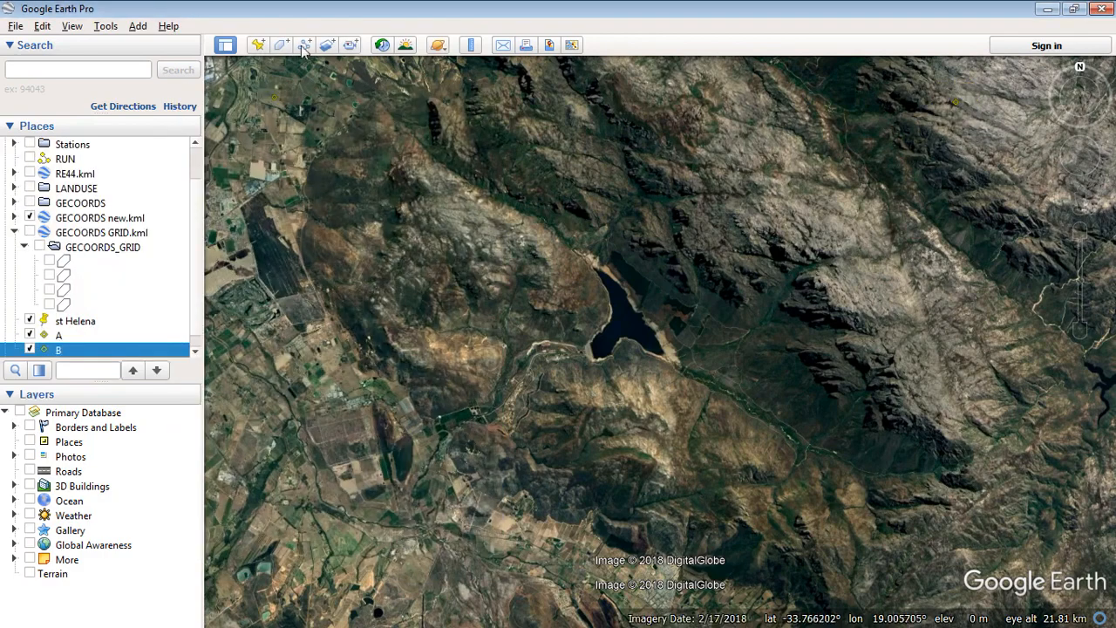
Add placemark C at the lower-left of the view
click(259, 47)
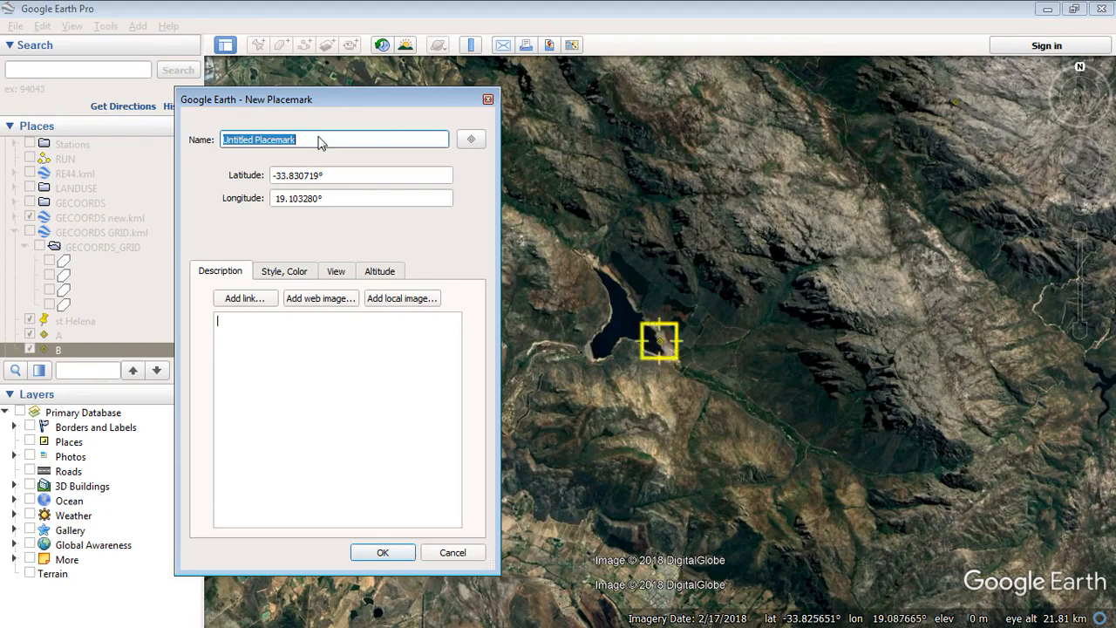
text(C)
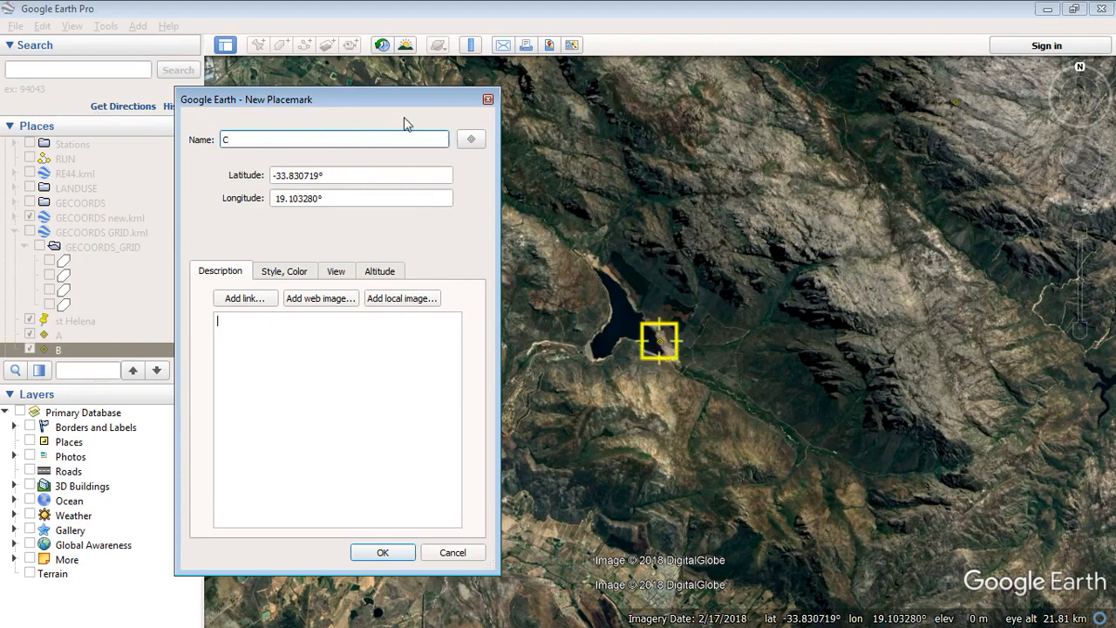
drag(391, 103, 1038, 163)
drag(663, 349, 269, 558)
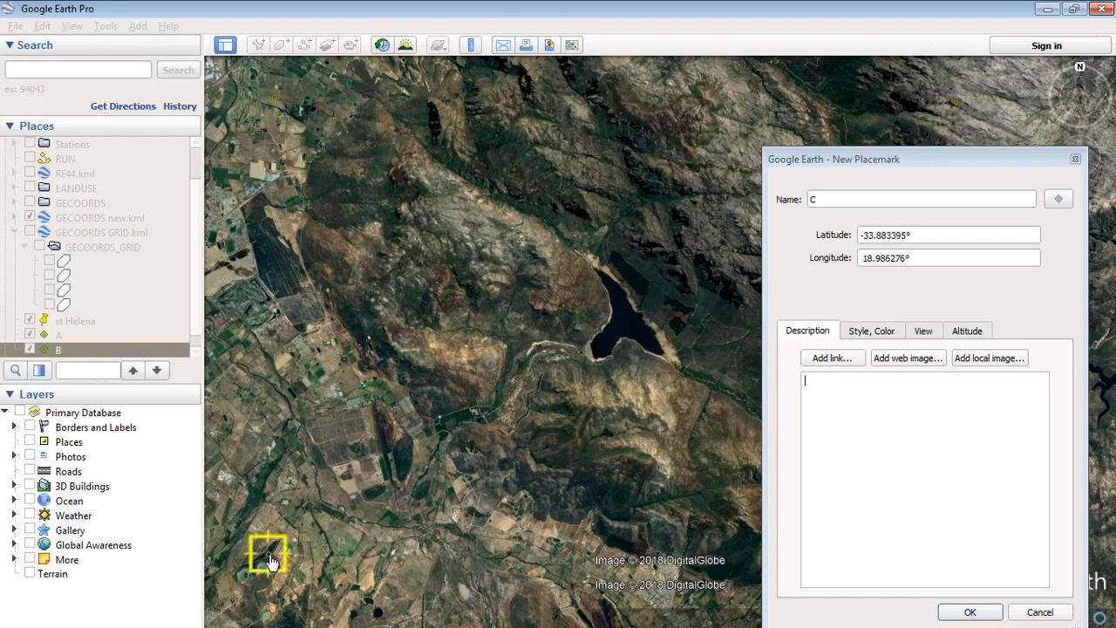
click(966, 612)
Add placemark D at the lower-right of the view
key(ctrl+shift+p)
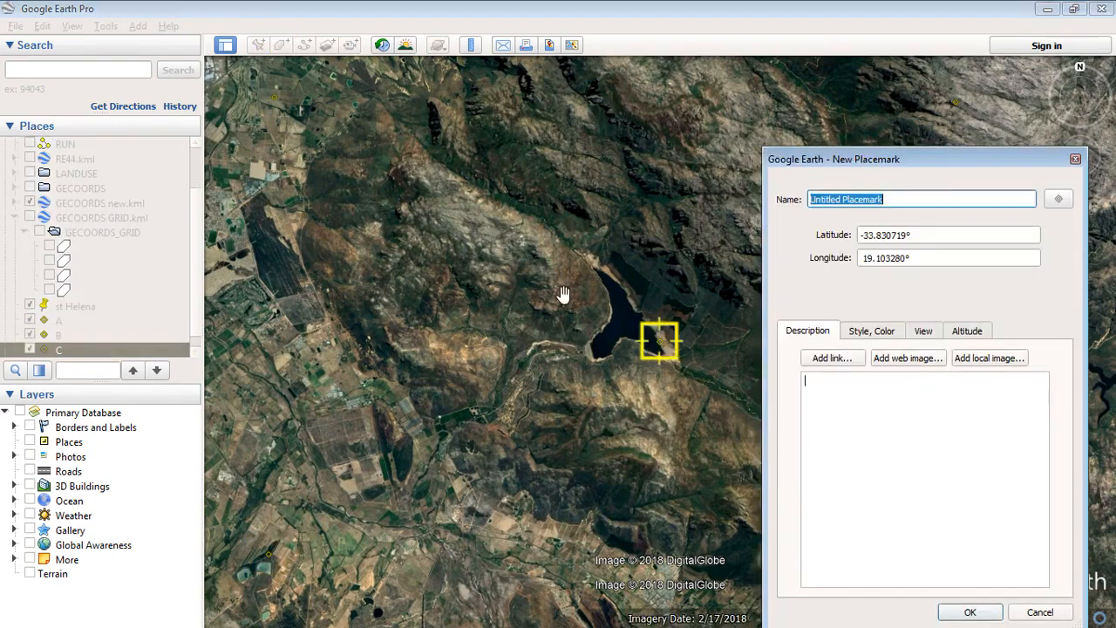
text(D)
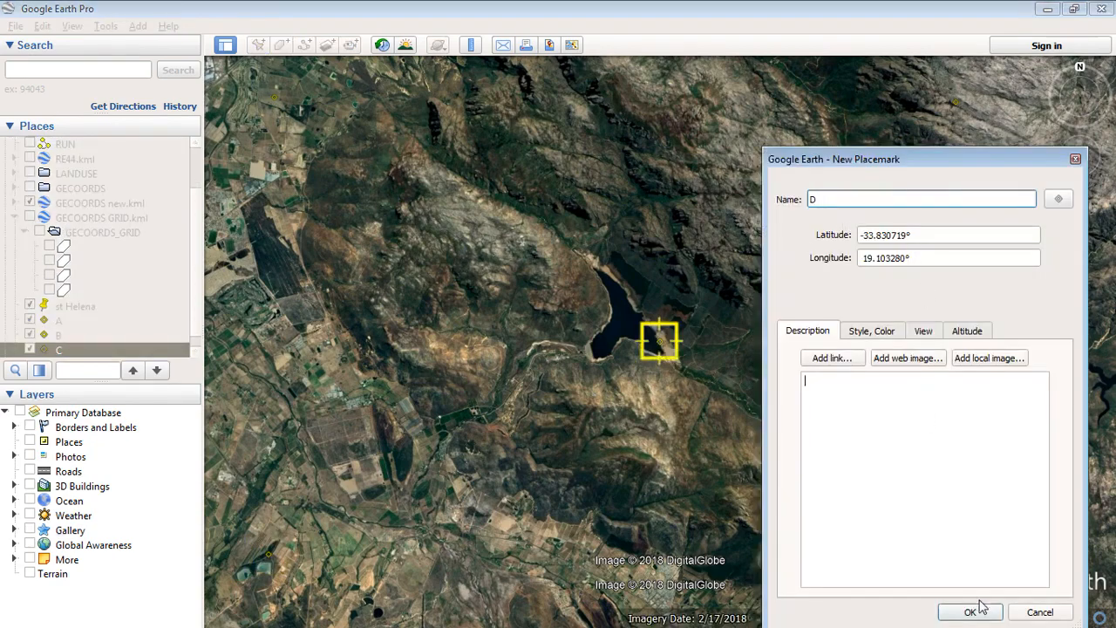
drag(879, 166, 393, 82)
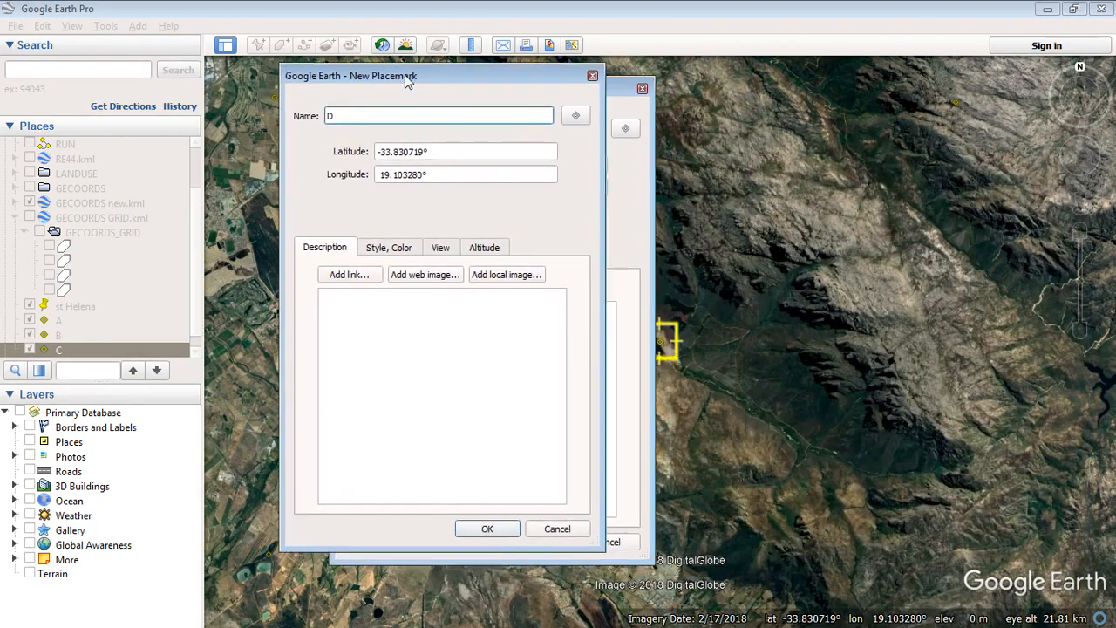
drag(660, 340, 994, 549)
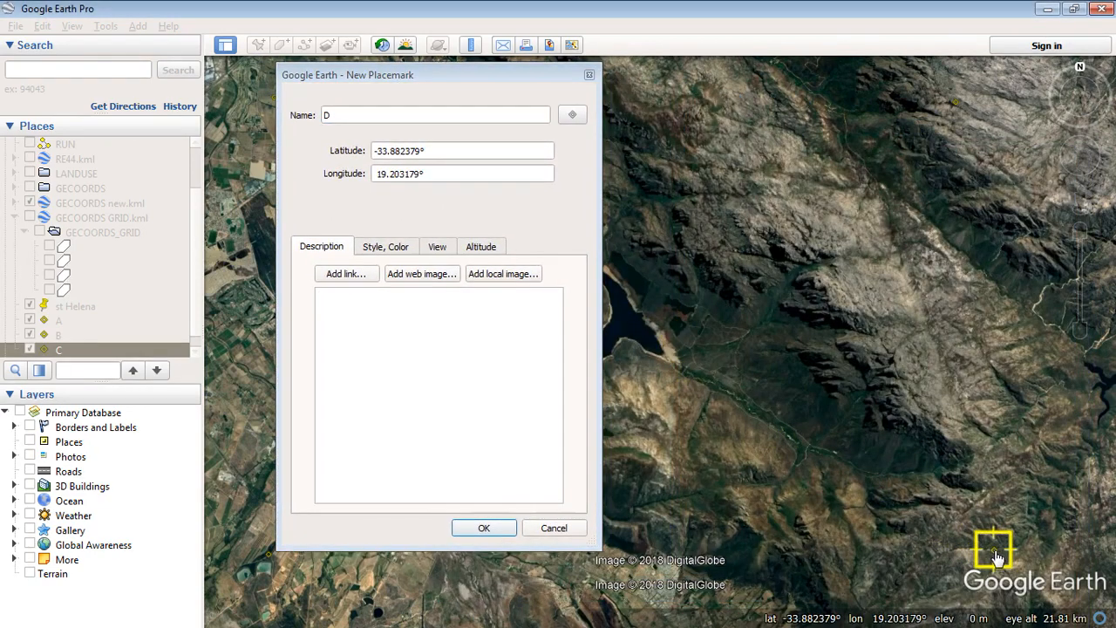
click(491, 529)
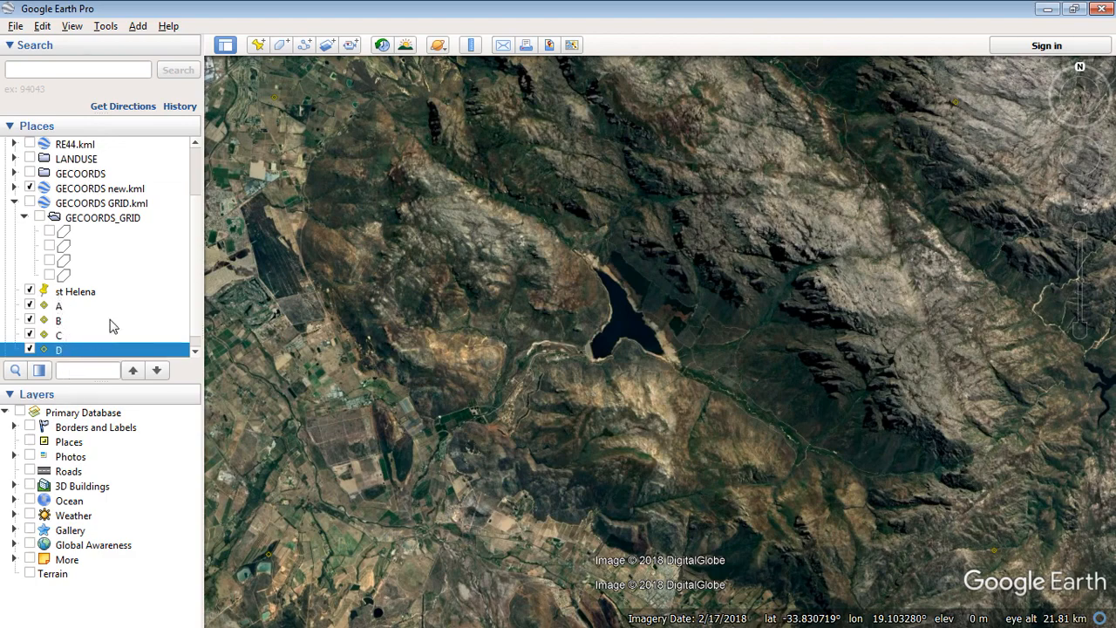
Create a new folder named 'Control points' under My Places
click(14, 202)
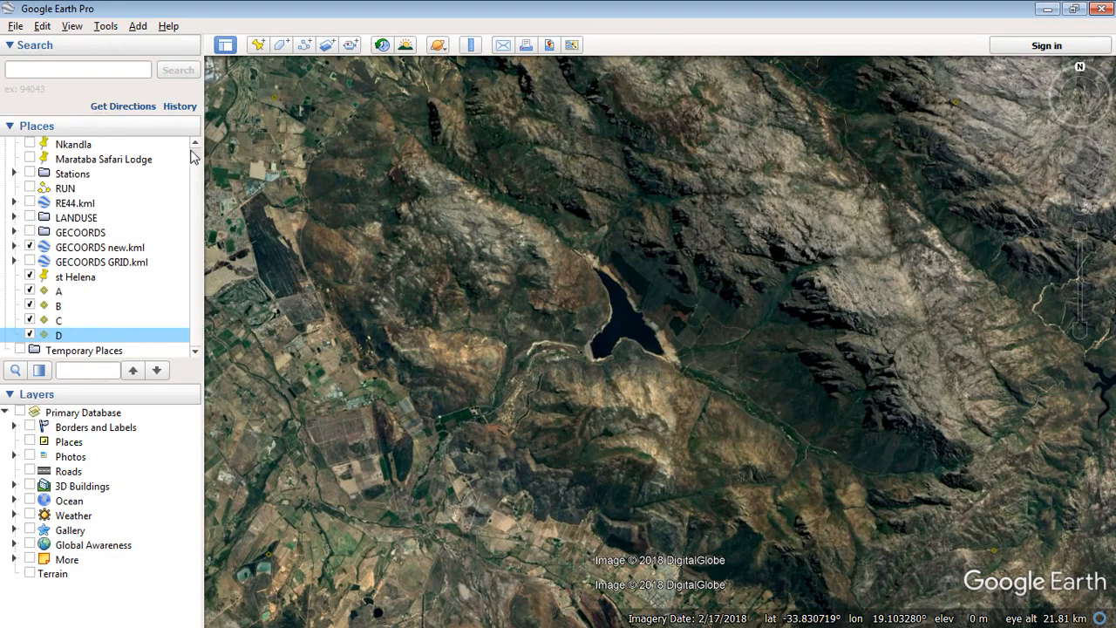
scroll(196, 160, up, 1)
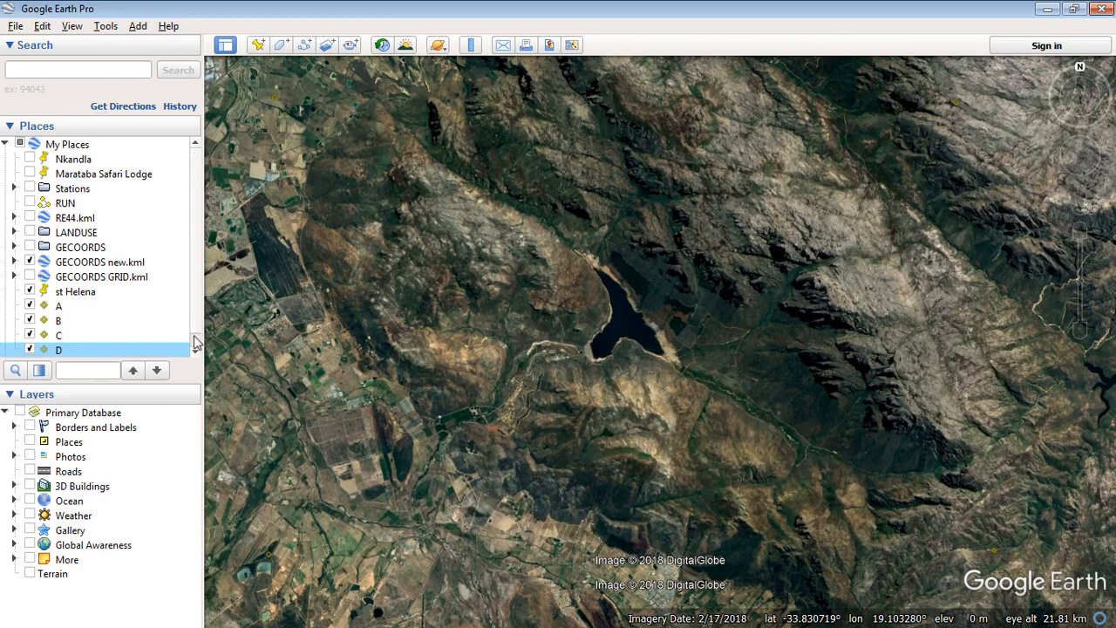
scroll(195, 343, down, 1)
scroll(195, 157, up, 1)
right_click(75, 143)
mouse_move(161, 157)
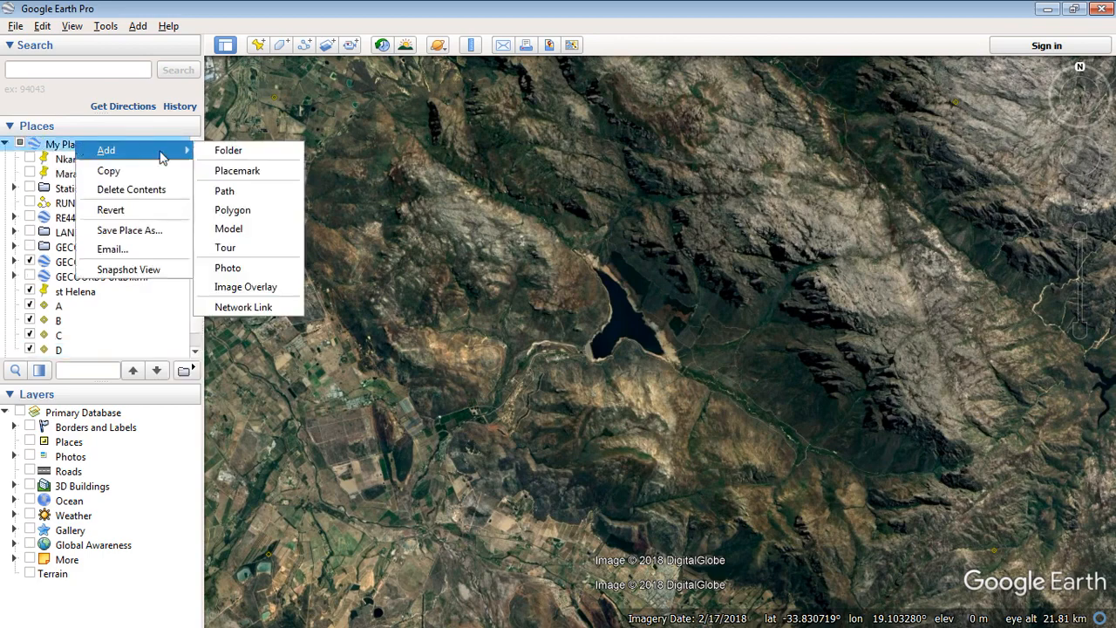
click(277, 153)
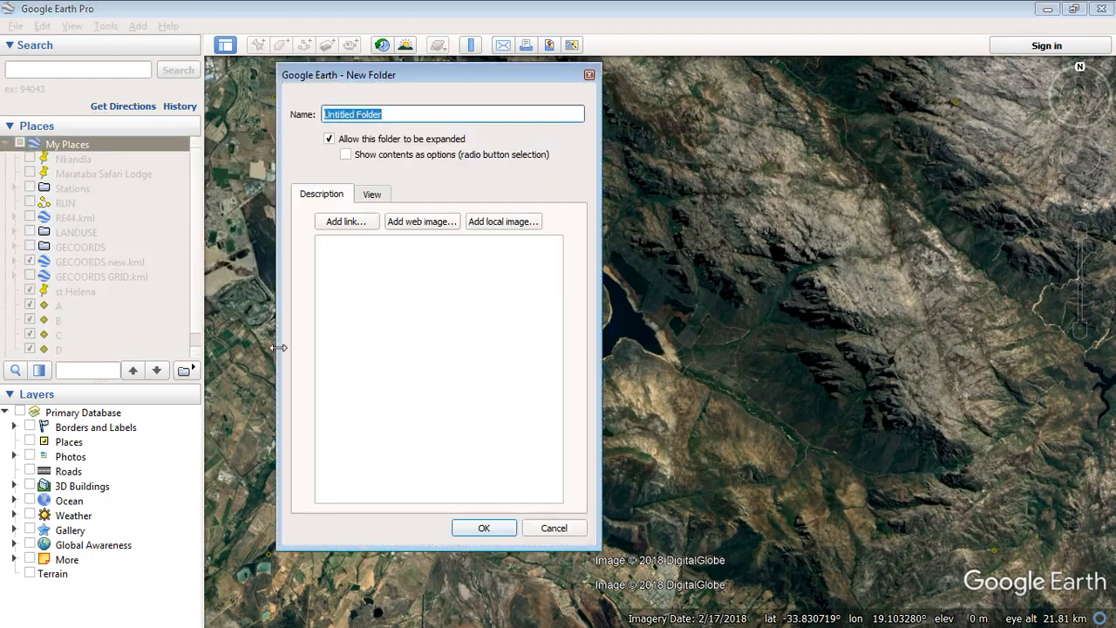
text(Control points)
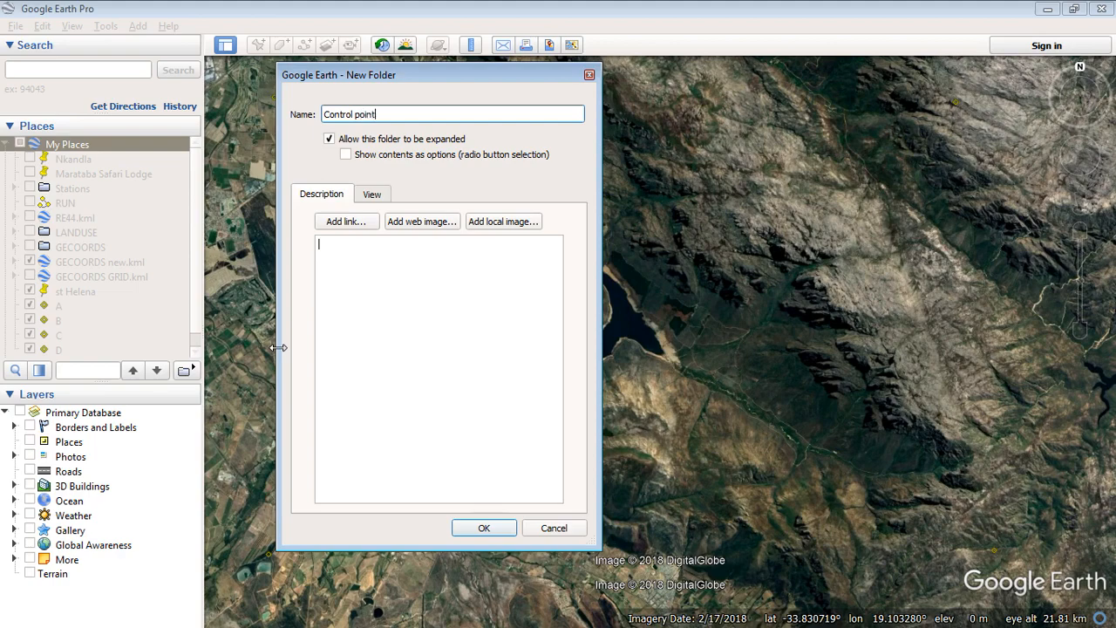
click(489, 528)
Move placemarks A, B, C and D into the Control points folder
click(59, 336)
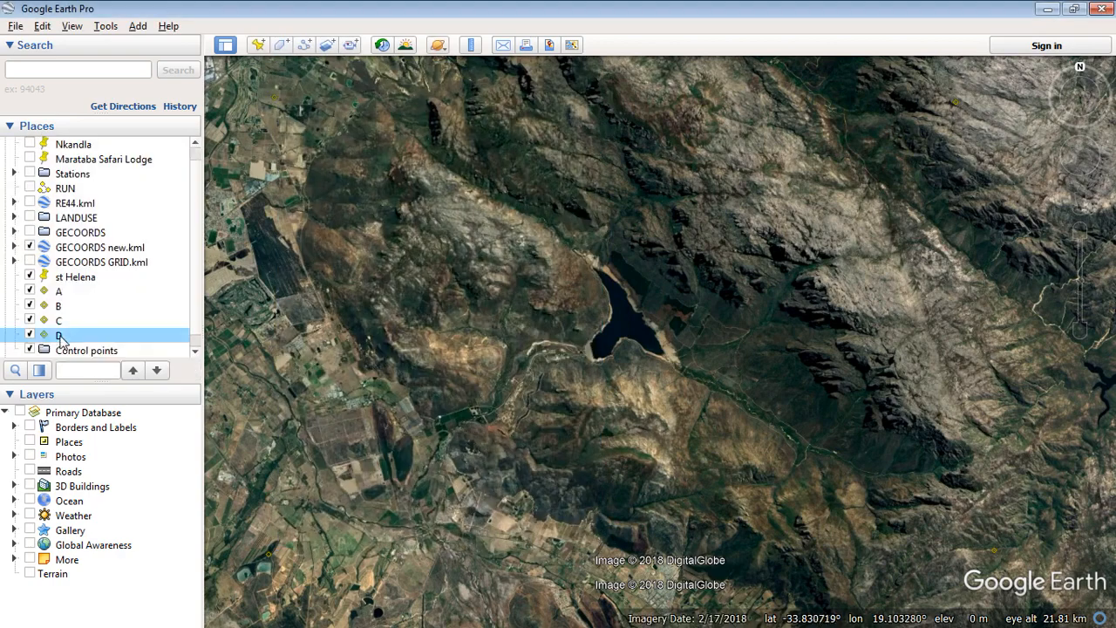
drag(59, 338, 98, 295)
click(69, 309)
click(61, 279)
click(105, 281)
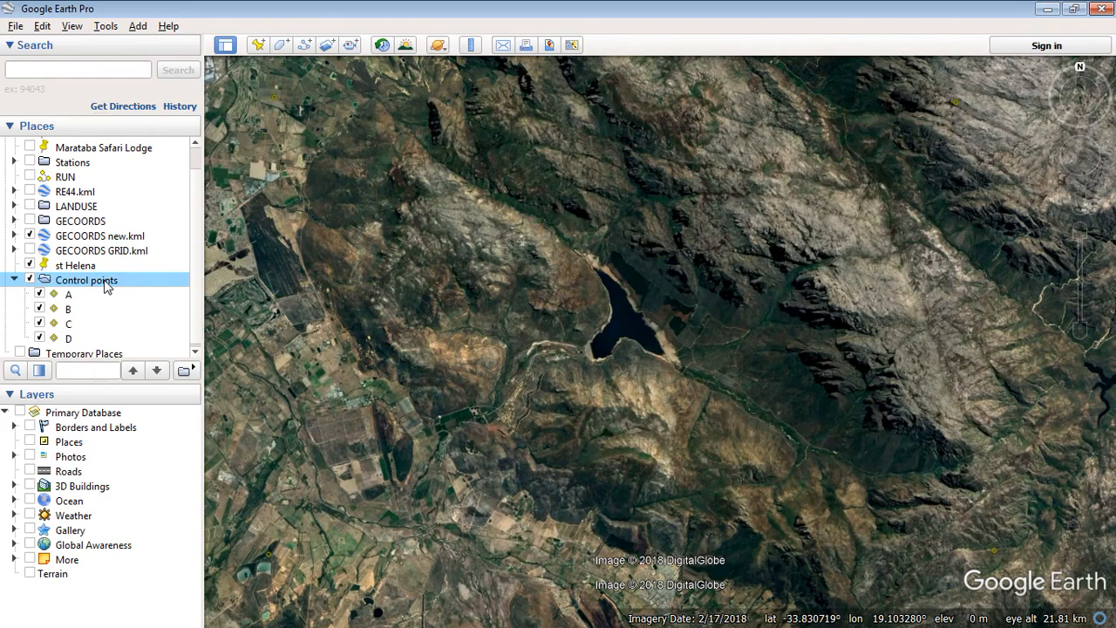
Save the Control points folder into G:\GIS_Projects\SMS136_Cape Leopard Trust\Data\GIS\working
right_click(106, 289)
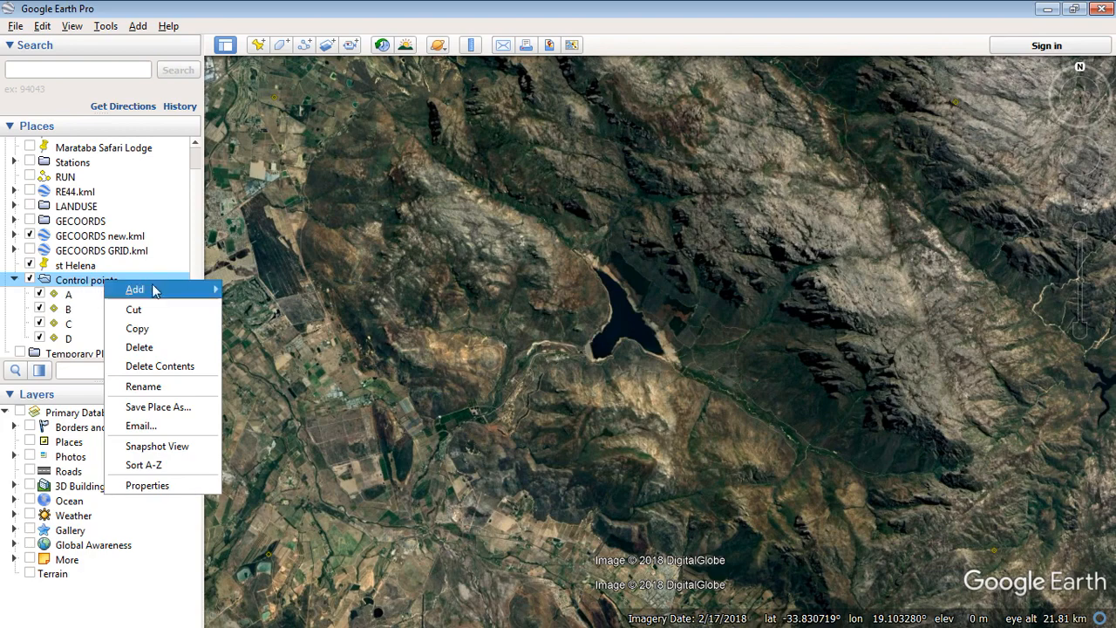
mouse_move(152, 289)
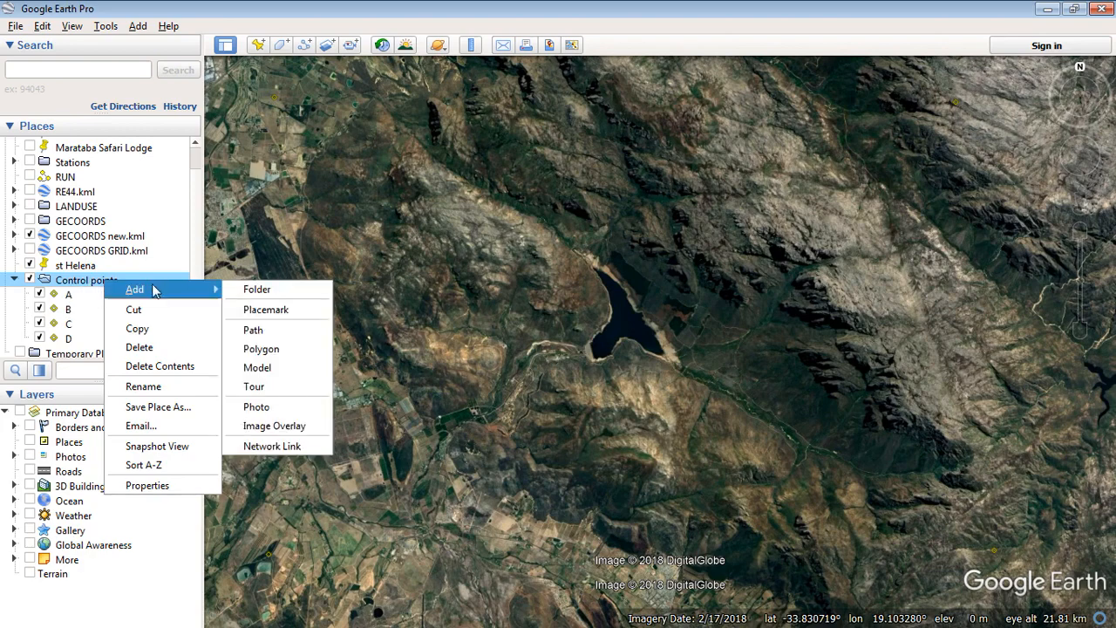
click(177, 412)
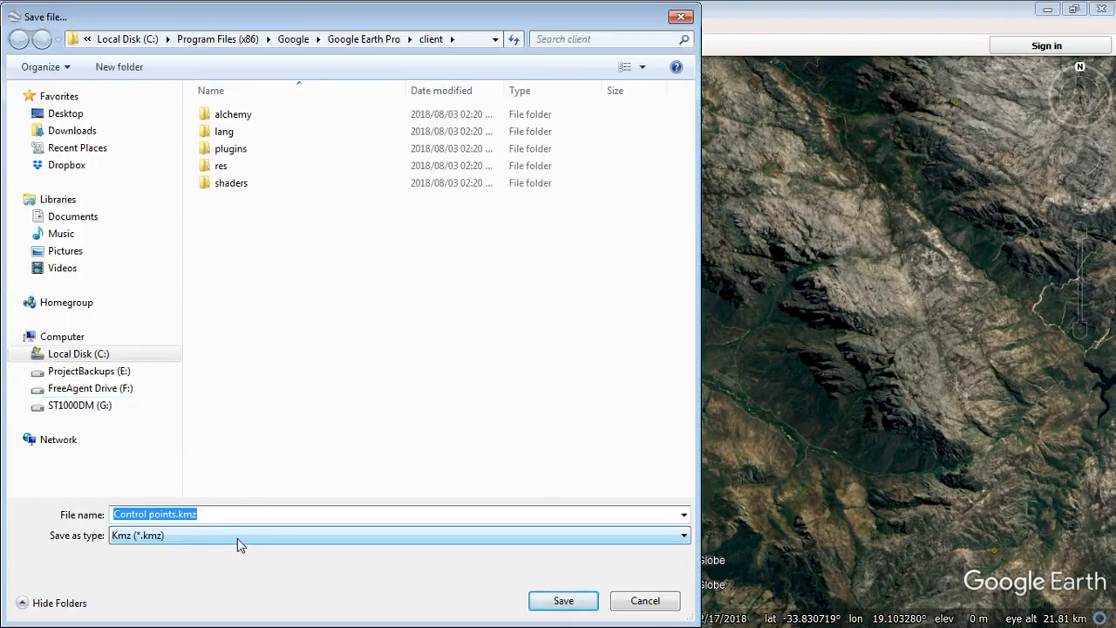
click(96, 405)
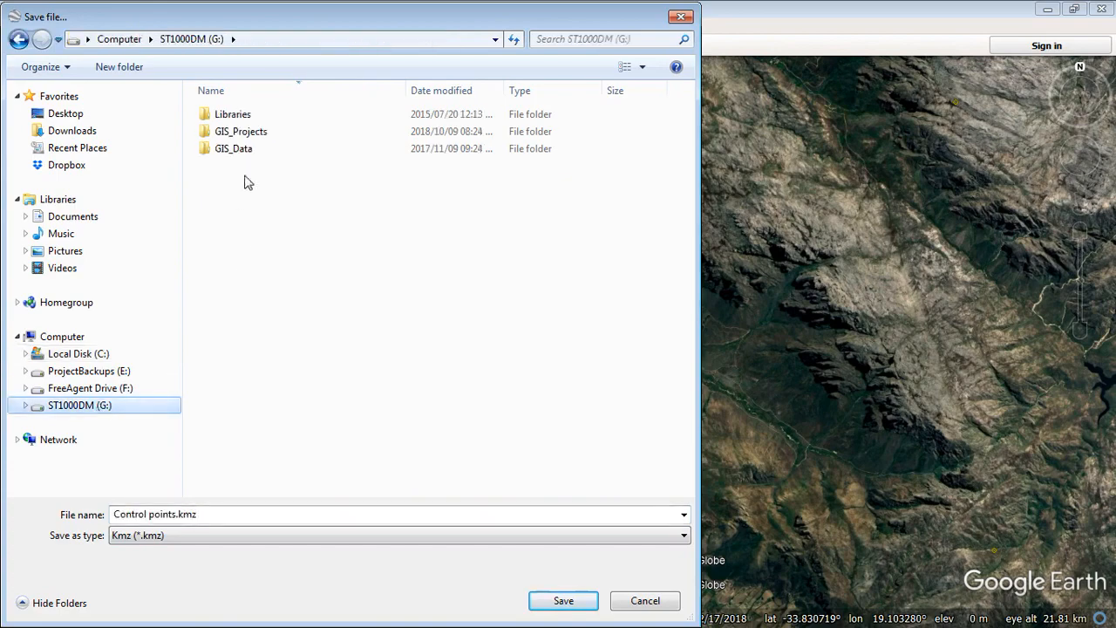
double_click(244, 133)
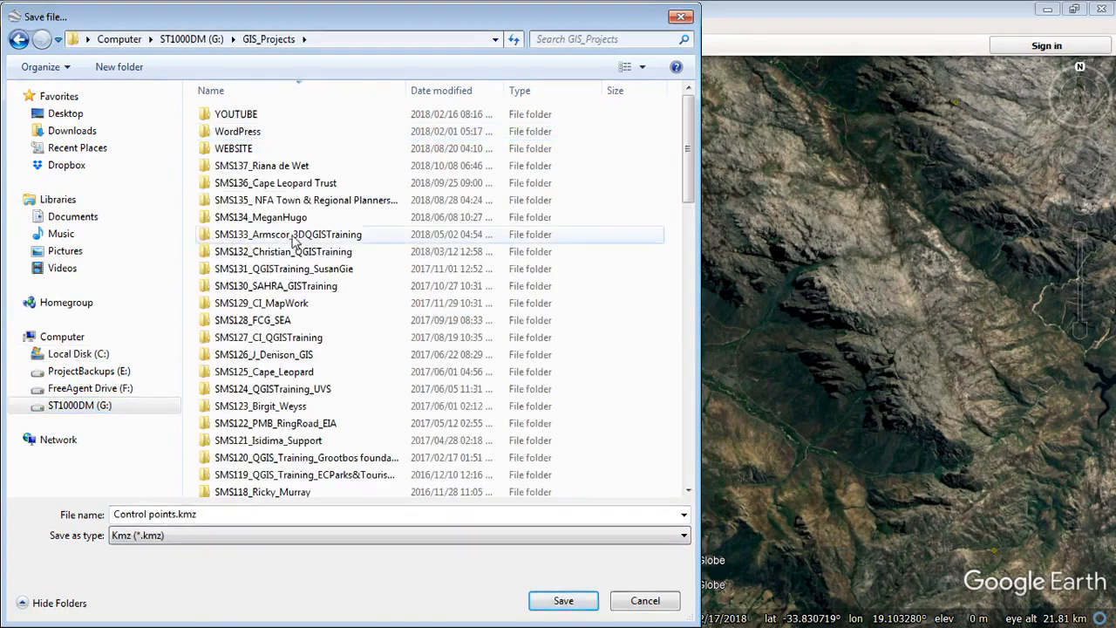
double_click(278, 183)
double_click(229, 115)
click(238, 150)
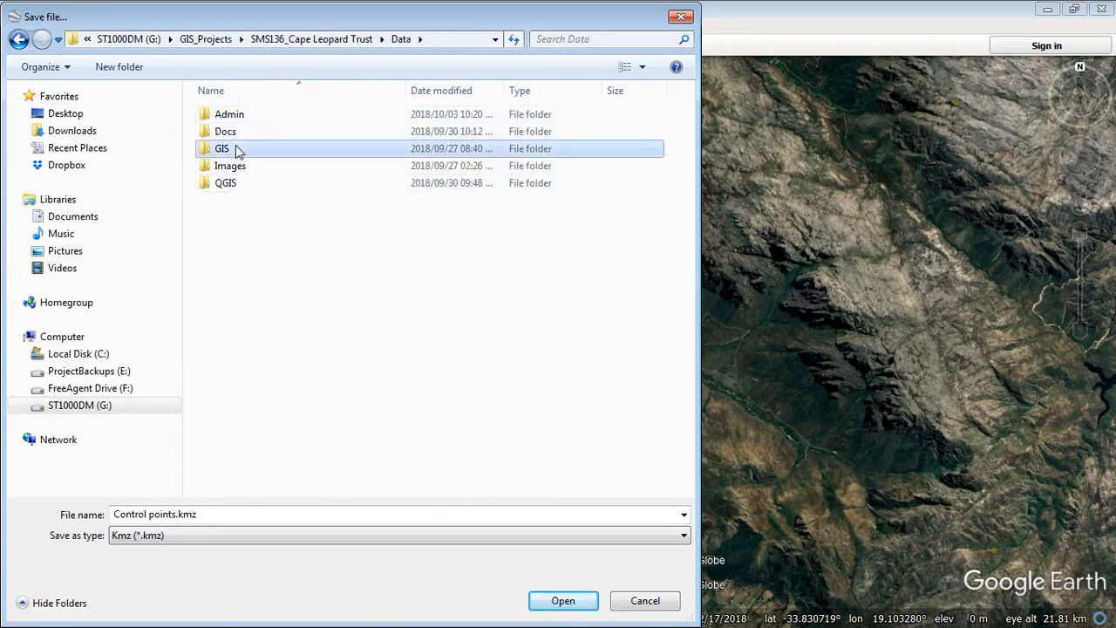
double_click(237, 150)
click(232, 150)
double_click(232, 150)
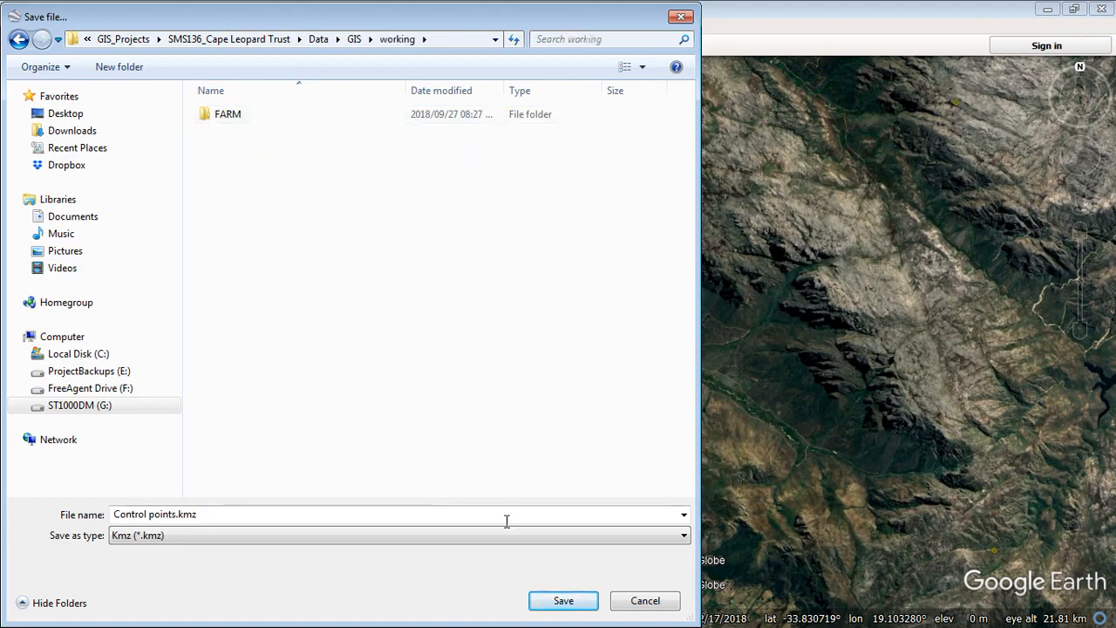
Save it as Control points.kml with the Kml file type
click(647, 543)
click(191, 560)
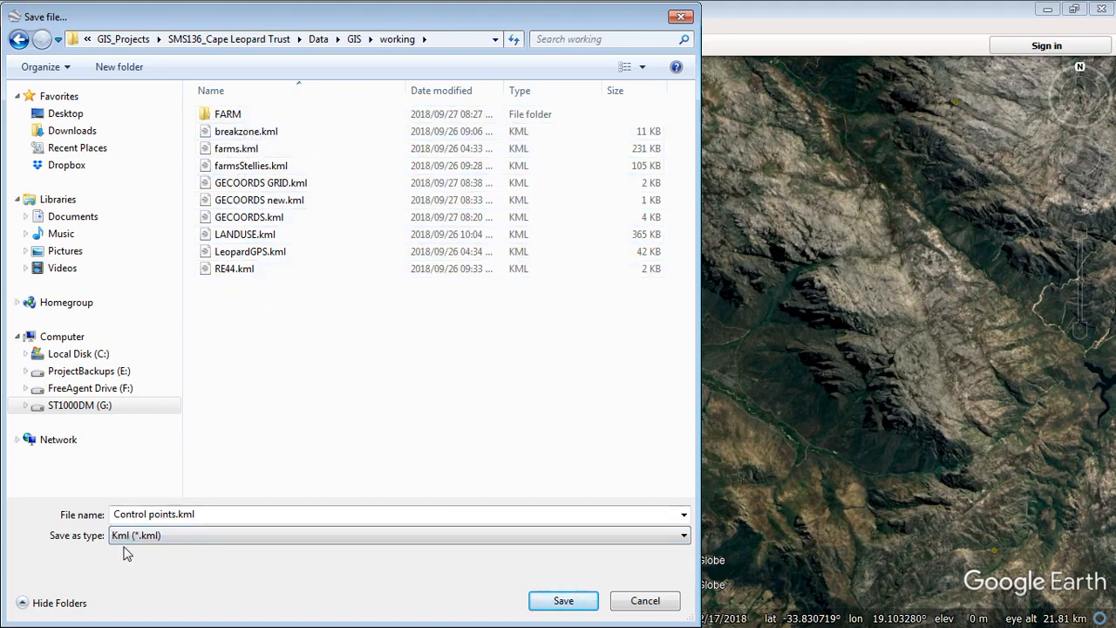
click(562, 607)
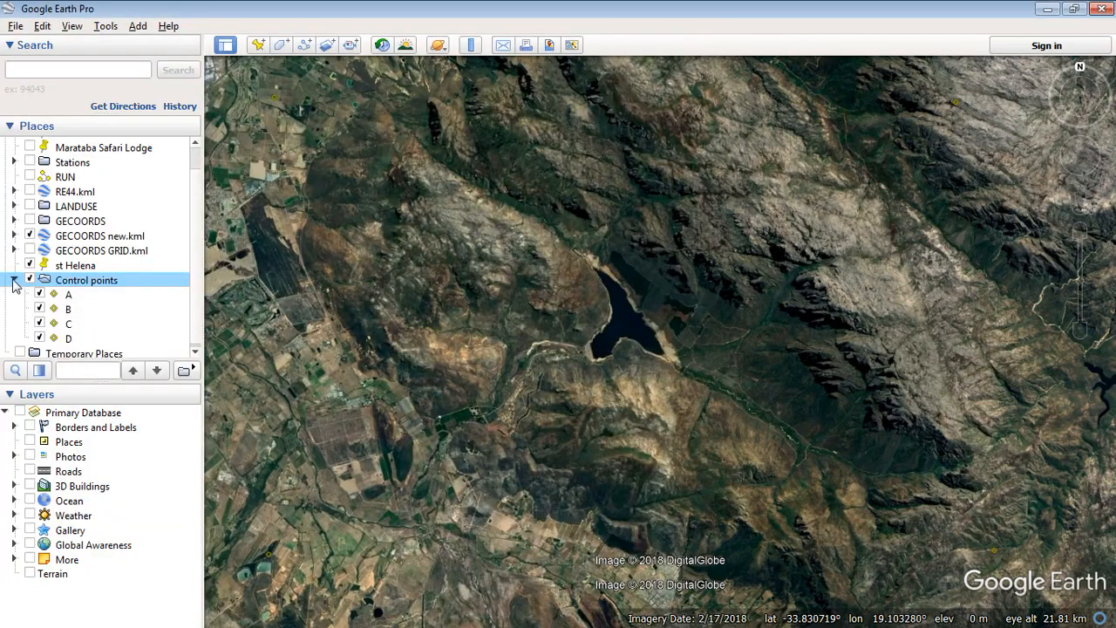
Collapse Control points, hide the sidebar, and zoom out to frame the reservoir and mountains
click(13, 282)
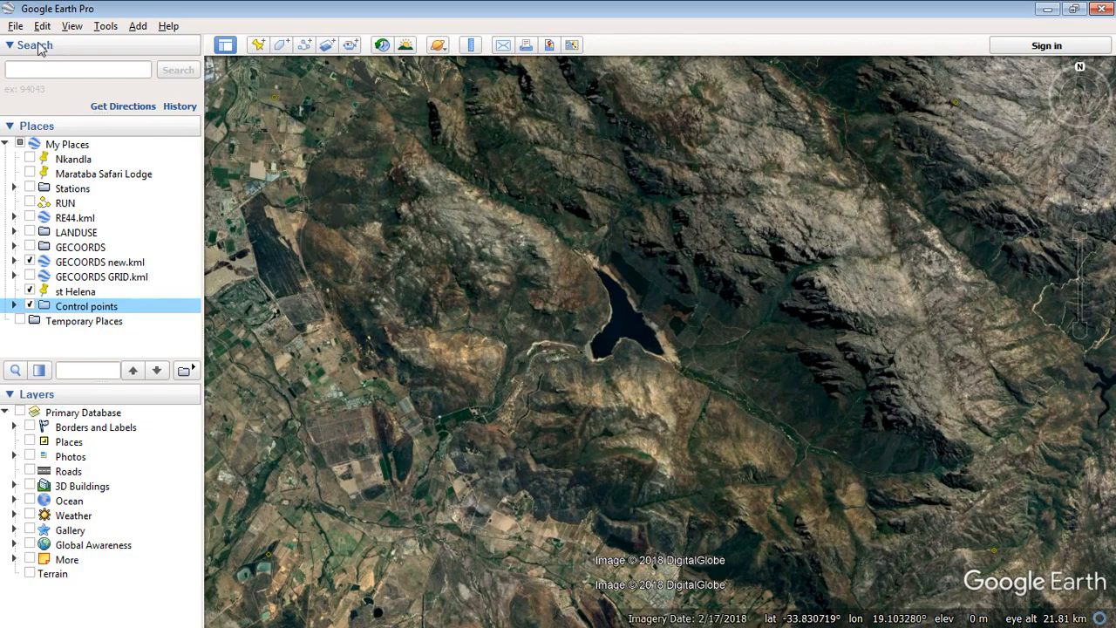
click(224, 46)
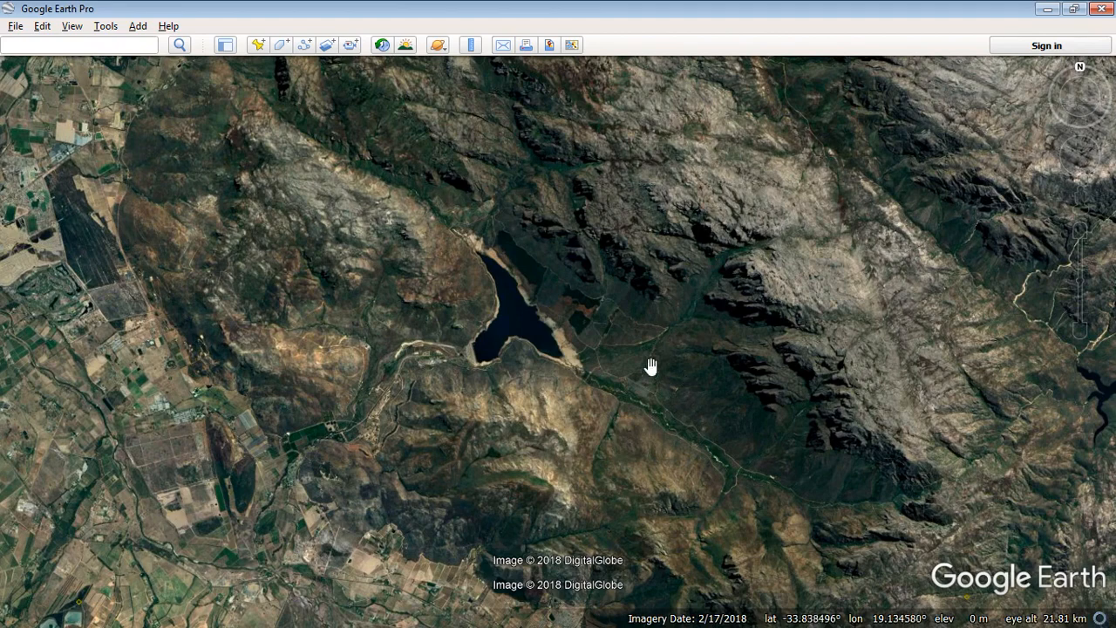
scroll(543, 369, down, 3)
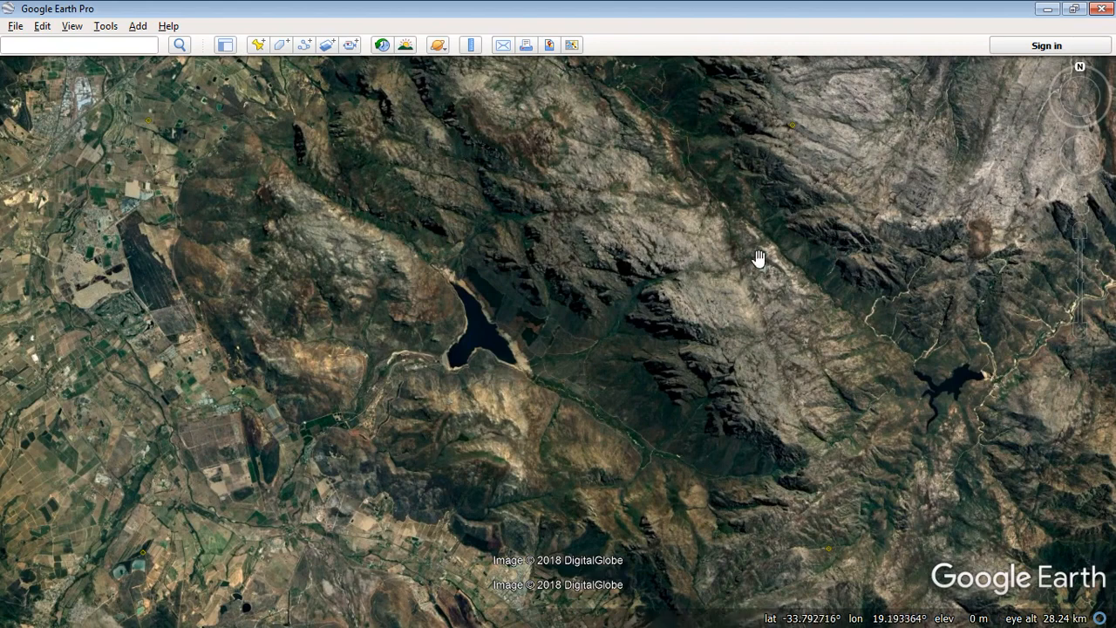
drag(759, 256, 792, 250)
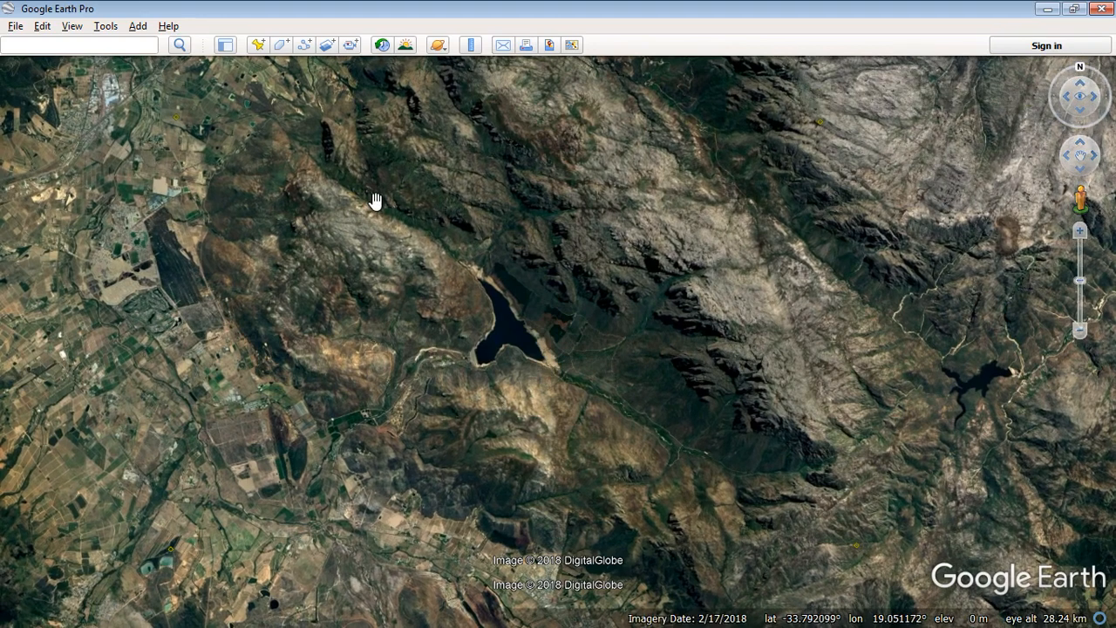
Start saving the map as an image with title, legend, scale and compass turned off
click(16, 28)
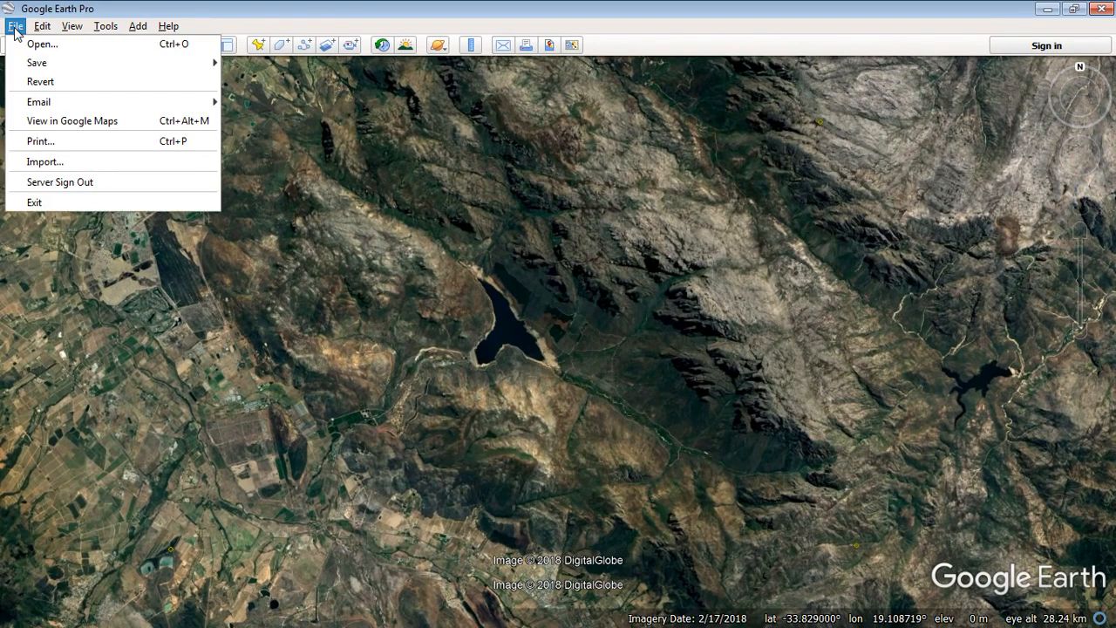
mouse_move(75, 62)
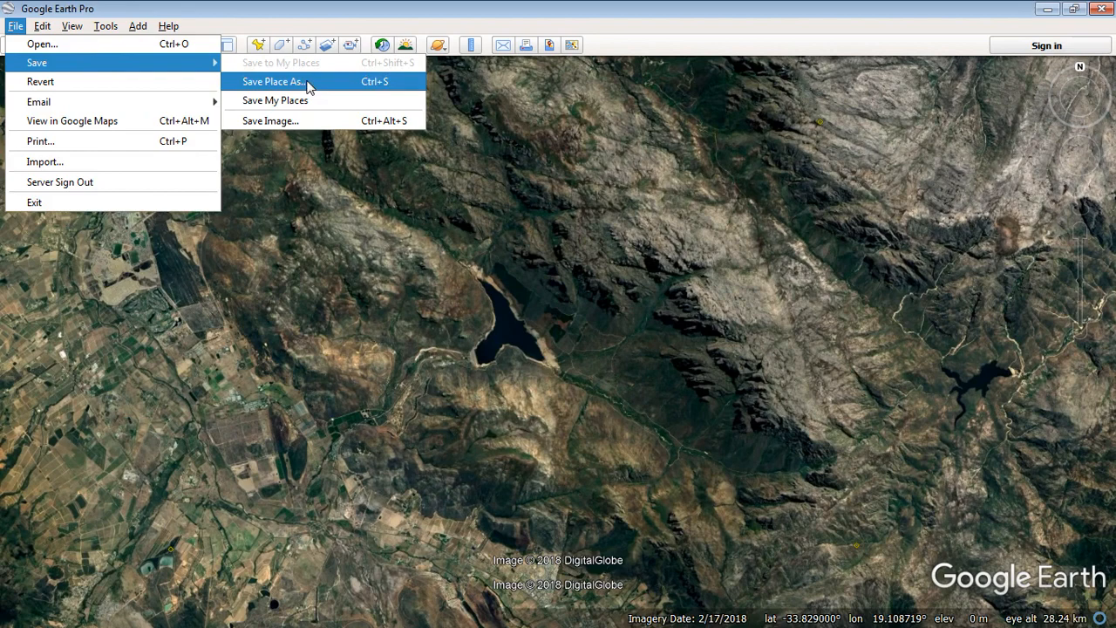
click(314, 123)
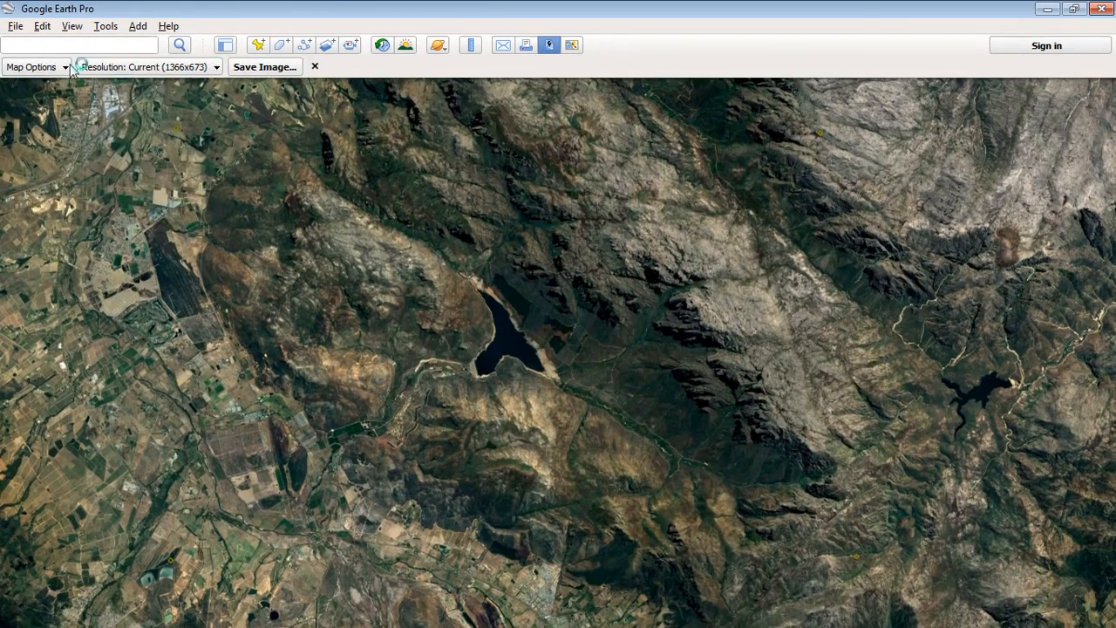
click(65, 67)
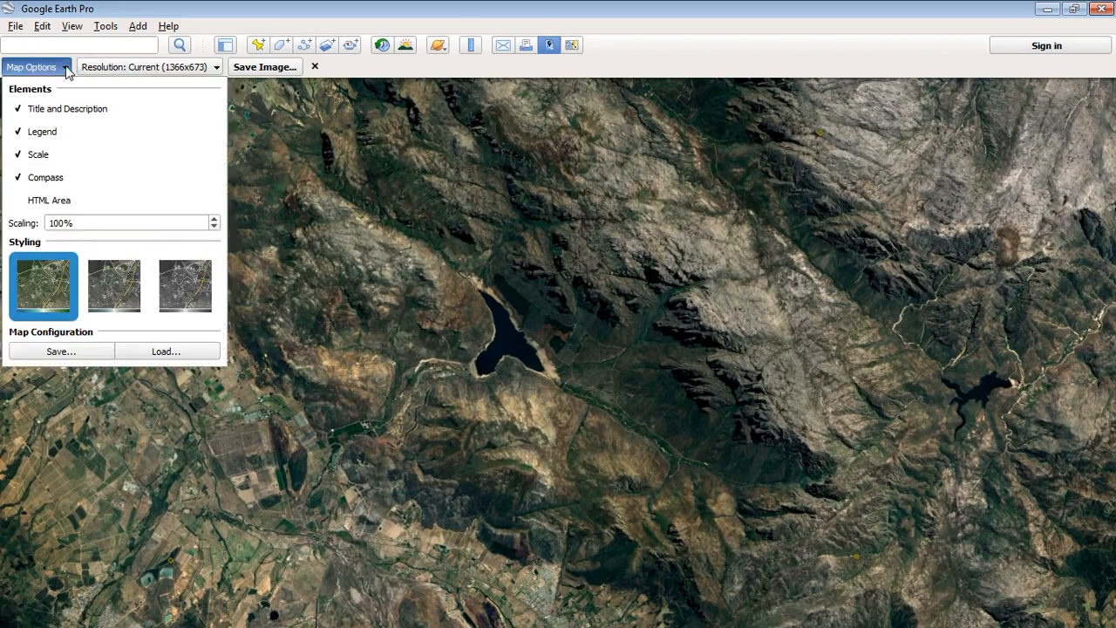
click(57, 70)
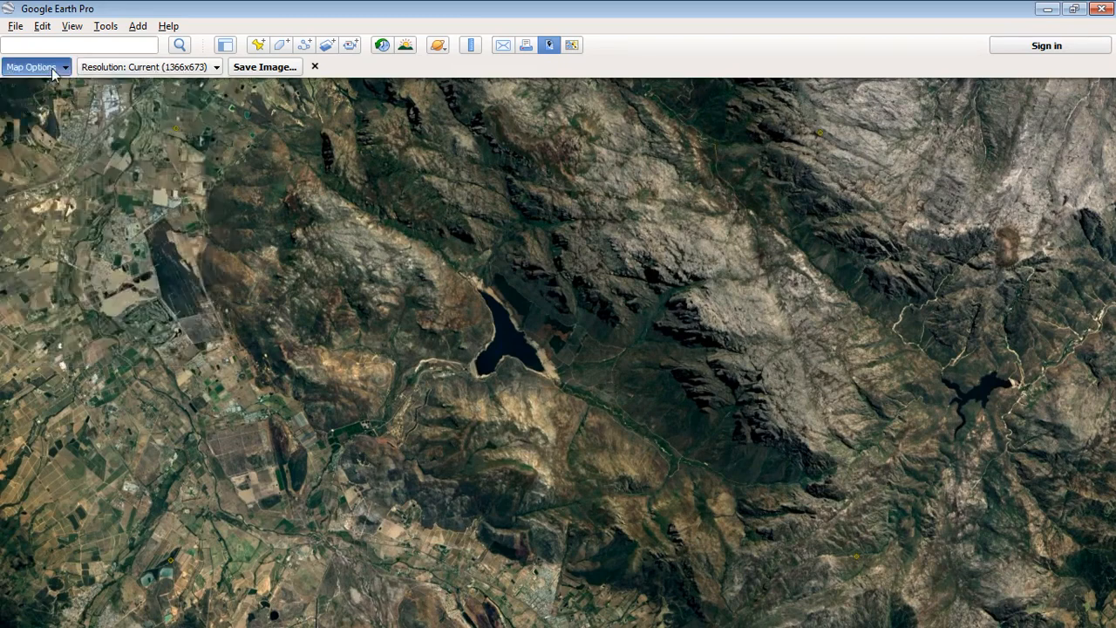
click(59, 69)
click(19, 131)
click(17, 155)
click(19, 178)
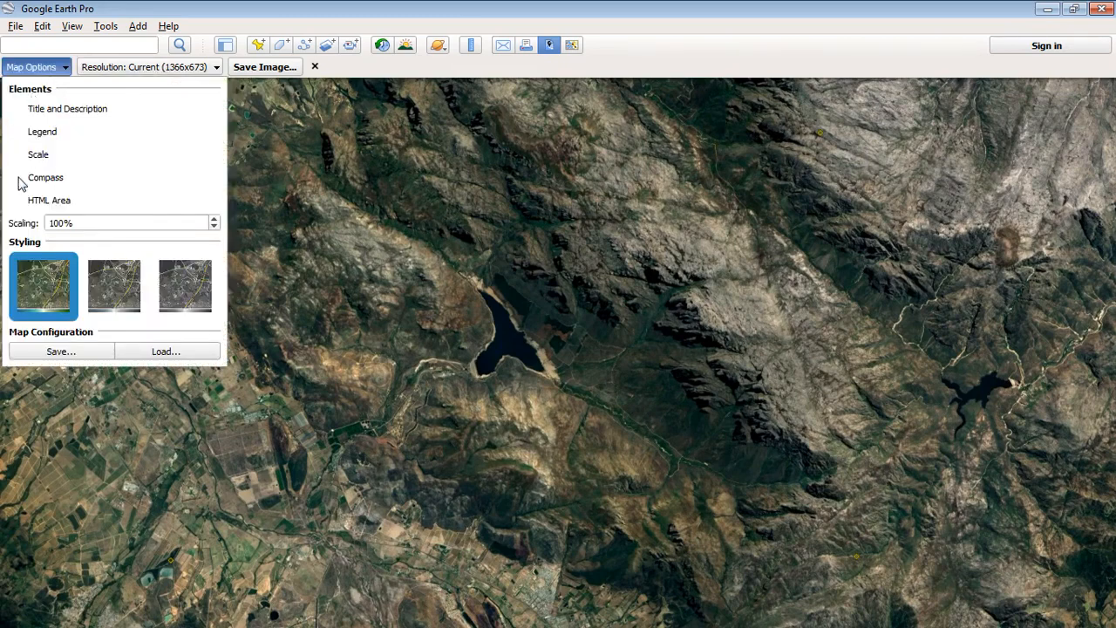
Set the image output resolution to Maximum (4800x2364)
click(196, 69)
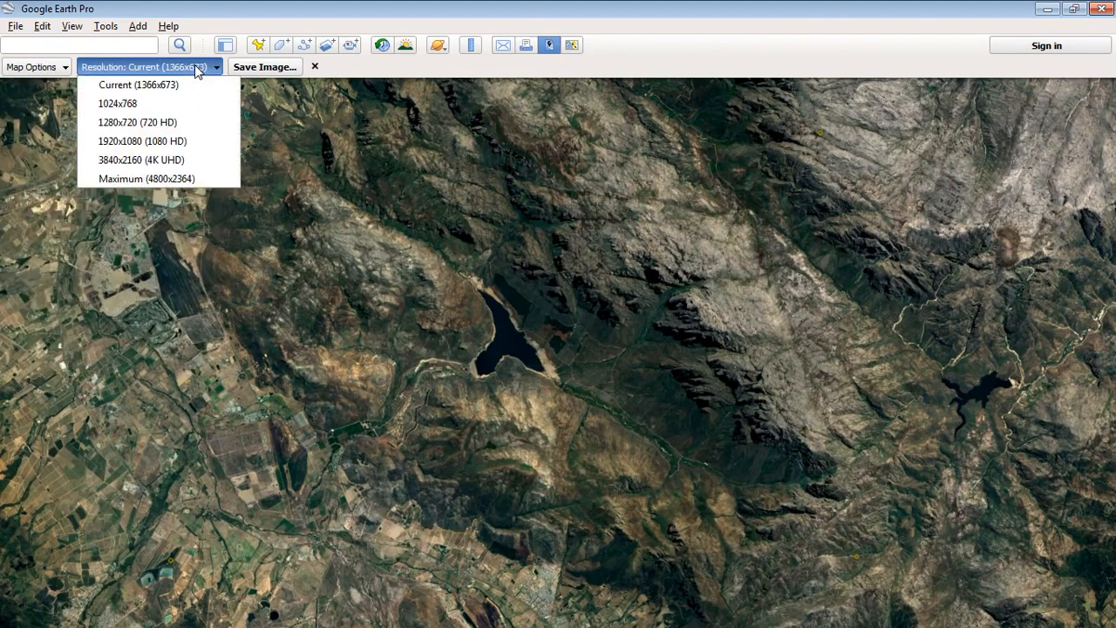
click(218, 178)
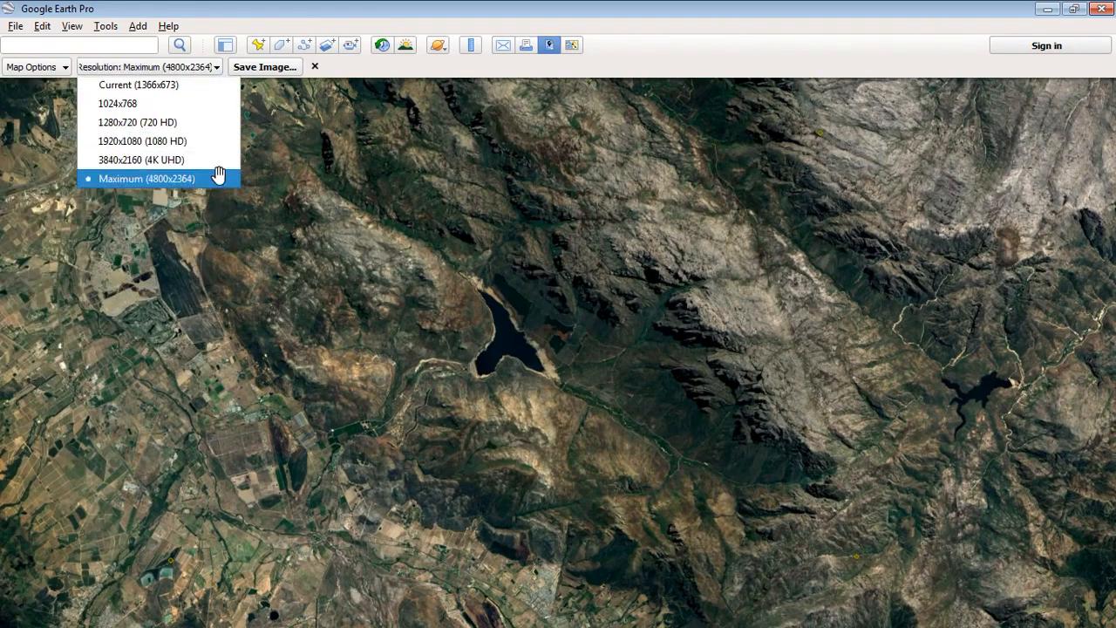
click(200, 67)
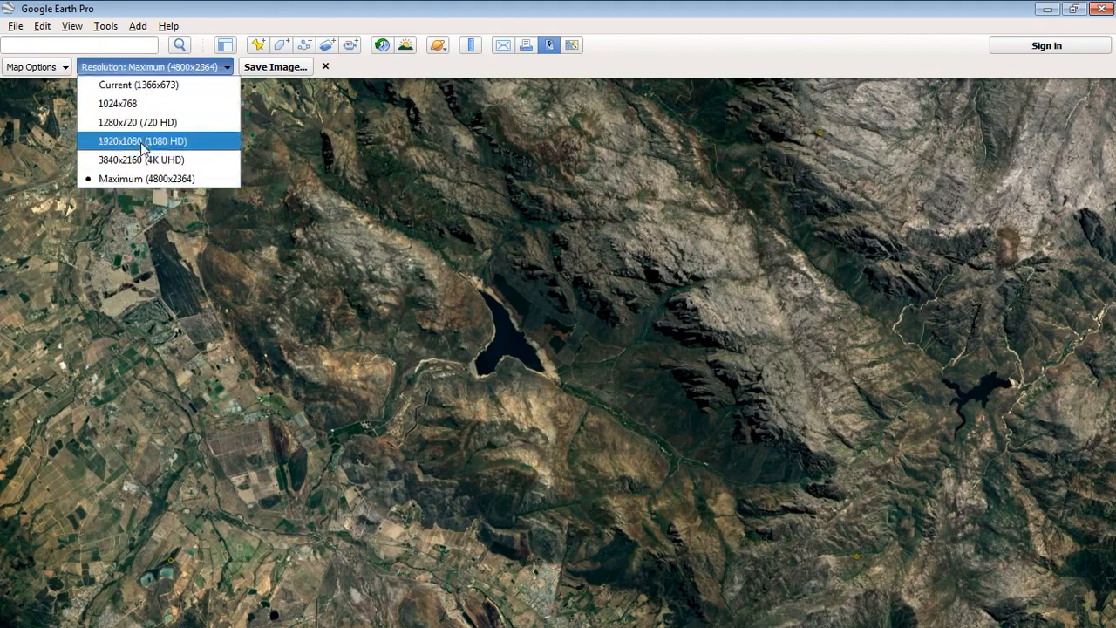
click(205, 180)
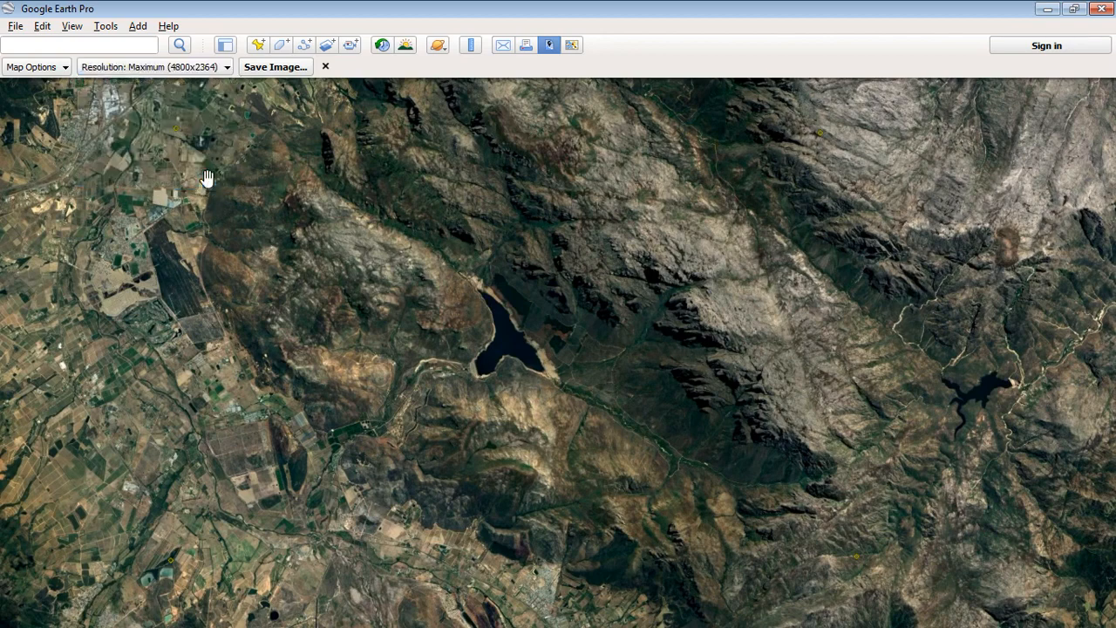
Save the map image as GER in the Data\GIS\Raster folder
click(281, 75)
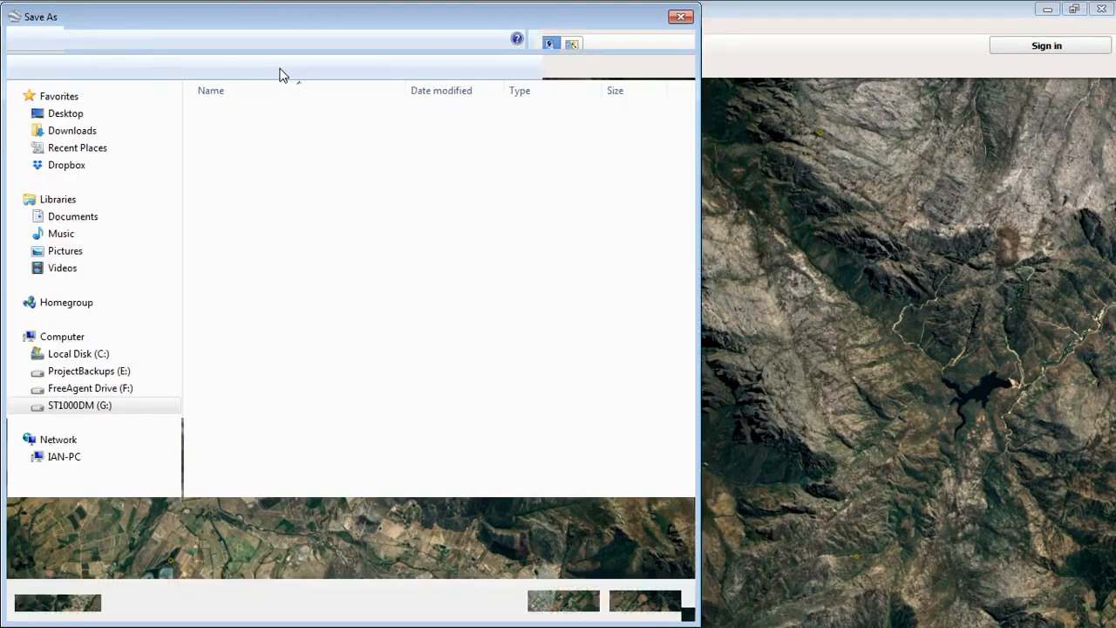
click(354, 39)
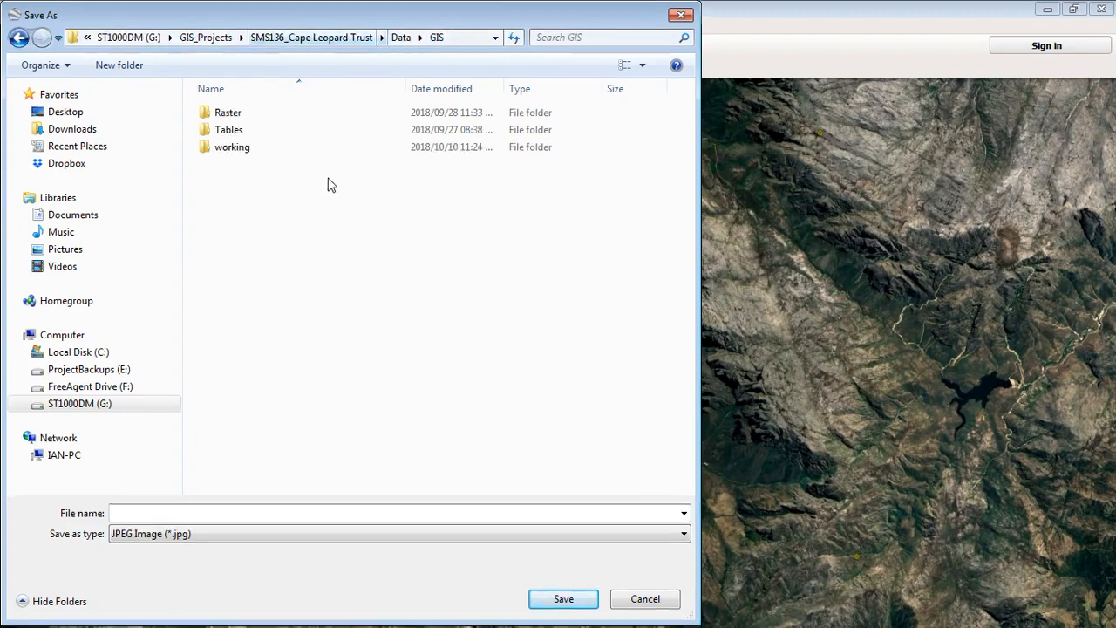
double_click(231, 115)
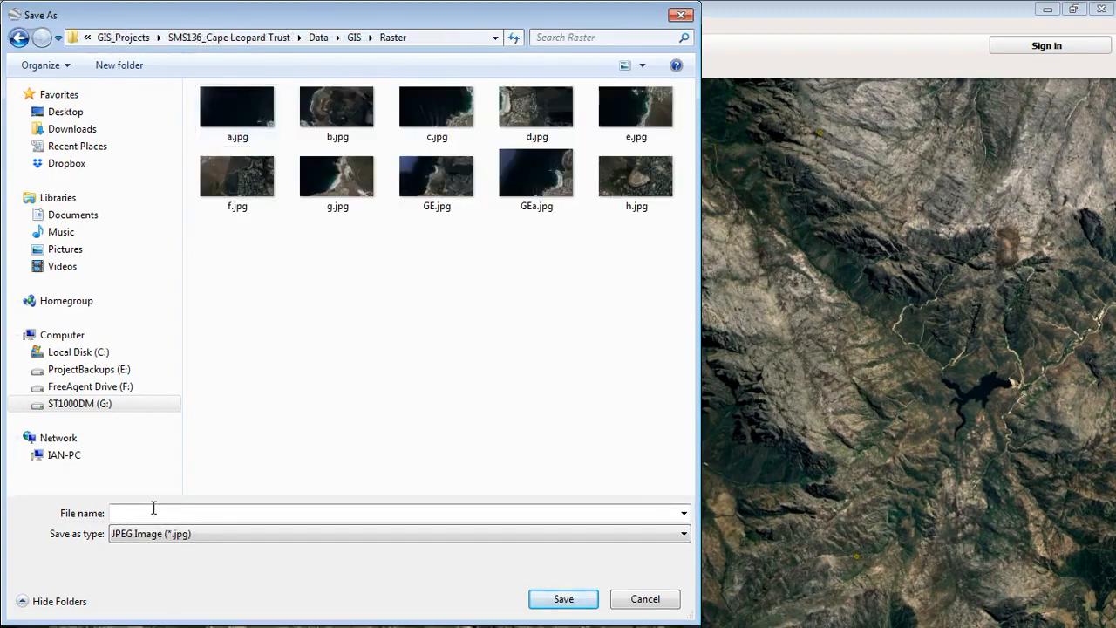
text(GERASTER)
click(571, 601)
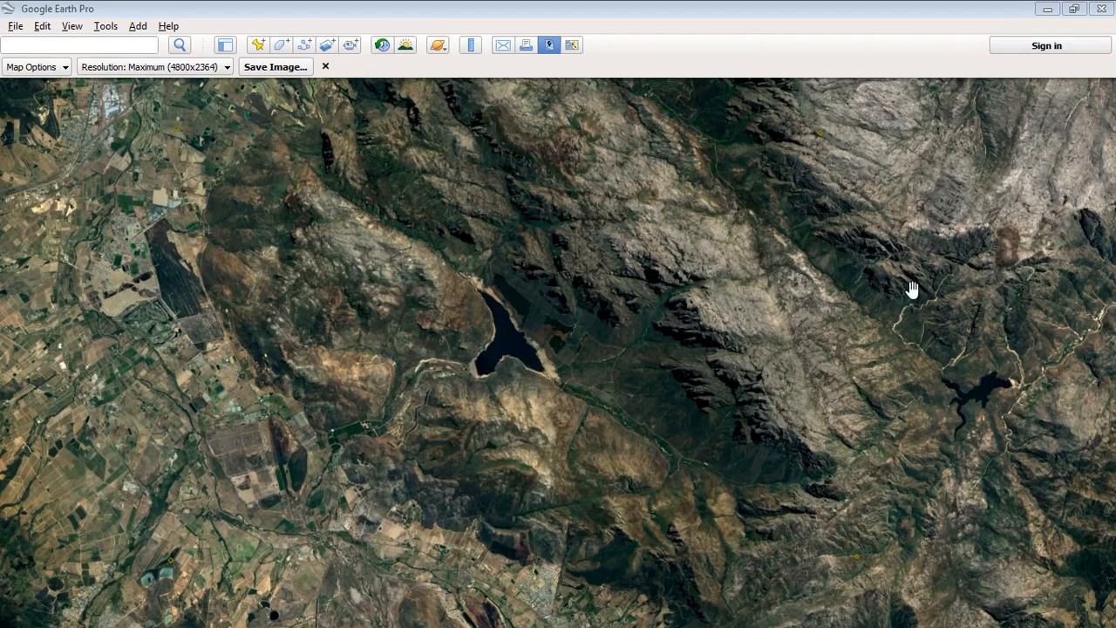
Close Google Earth Pro, launch QGIS Desktop, dismiss its tips and maximize the window
click(1102, 9)
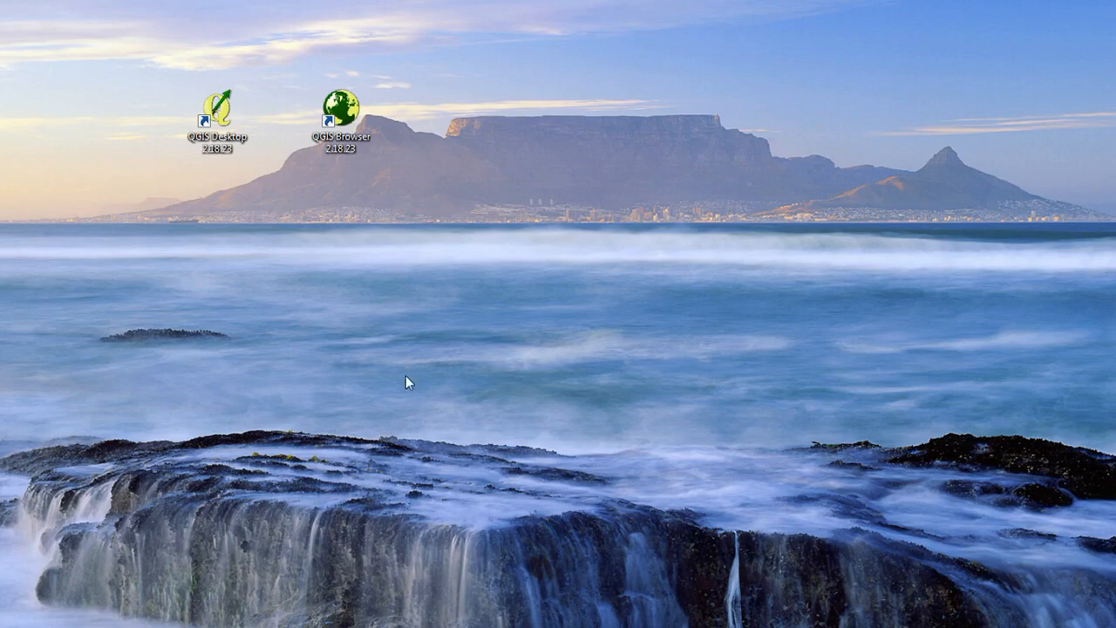
click(220, 112)
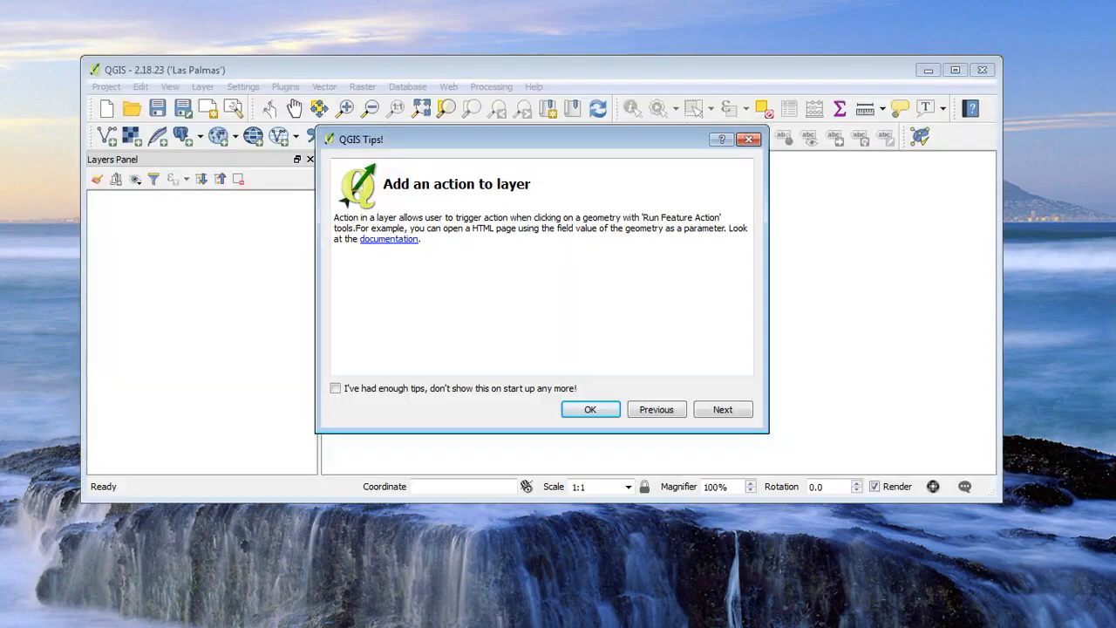
click(606, 416)
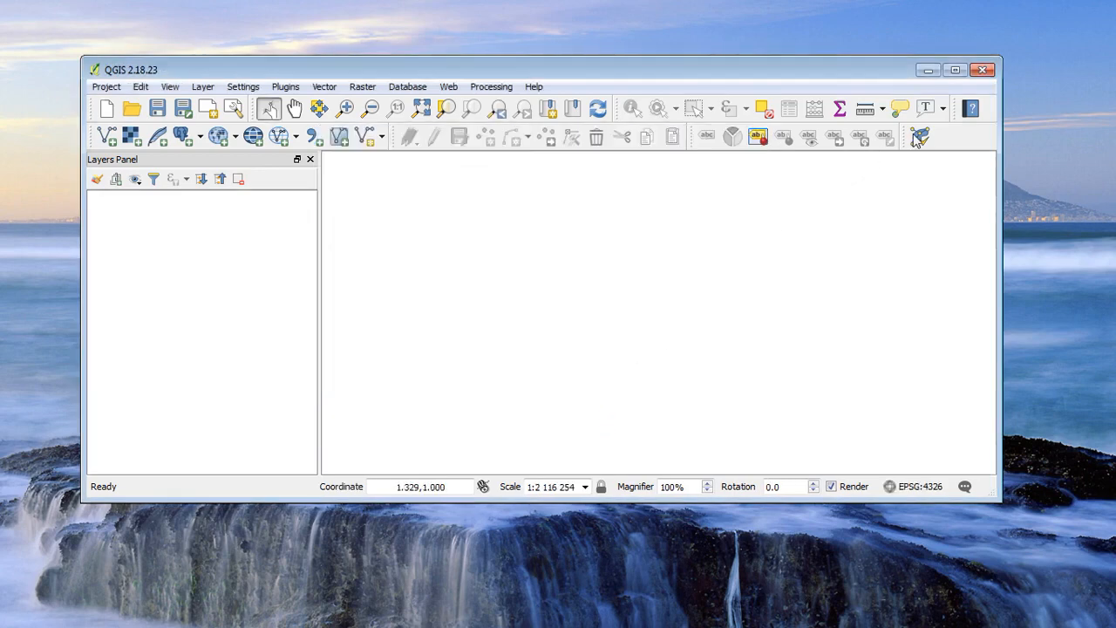
click(956, 70)
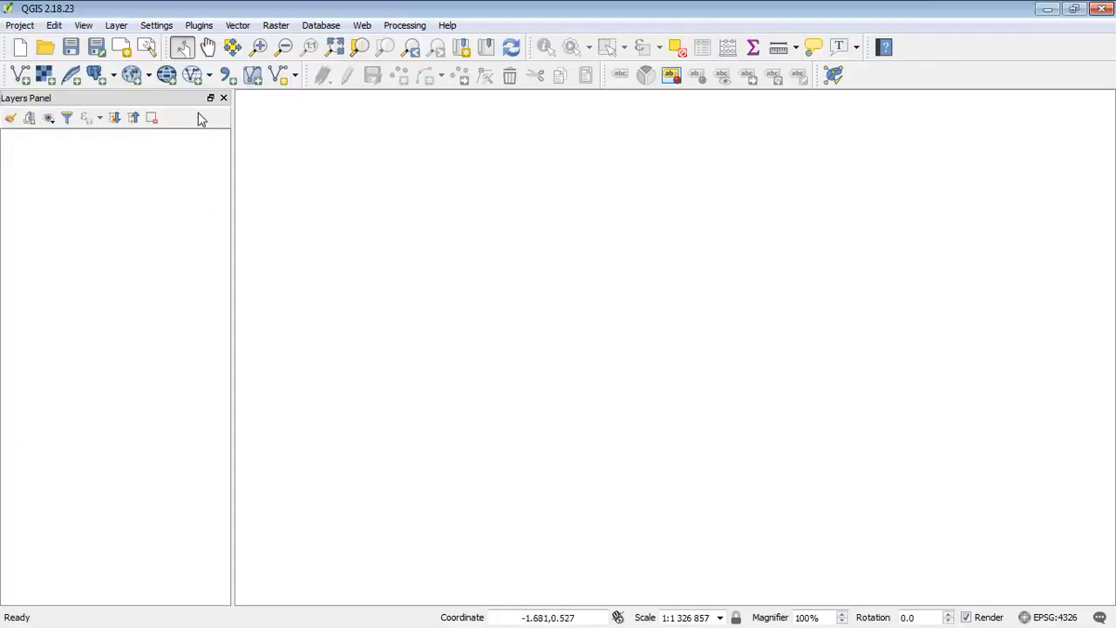
Add Control points.kml from Data\GIS\working as a KML vector layer
click(23, 78)
click(724, 344)
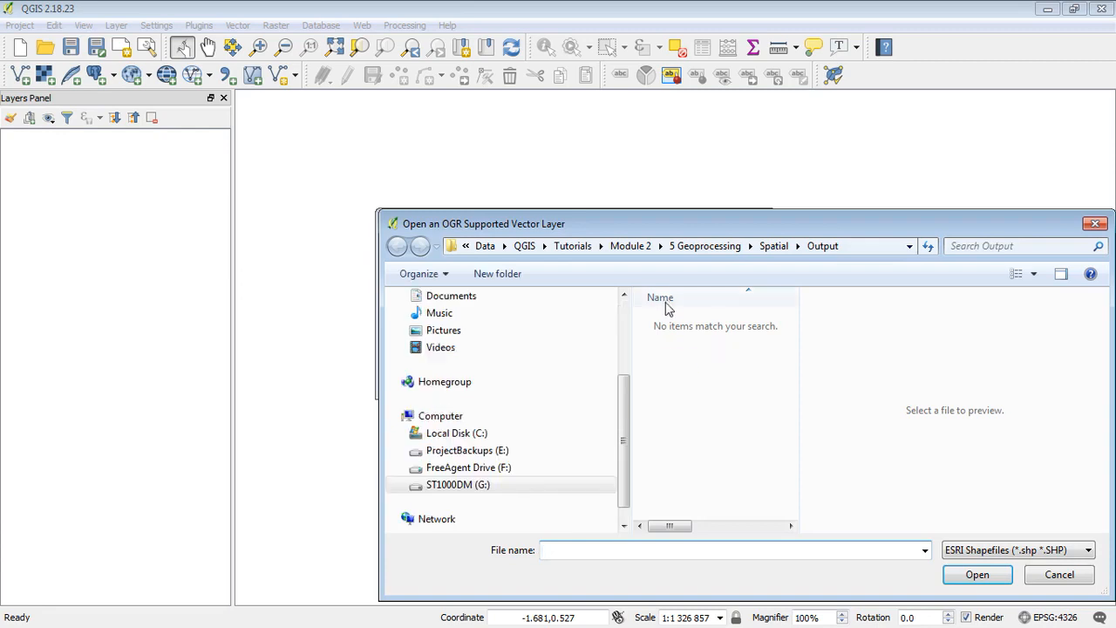
click(485, 246)
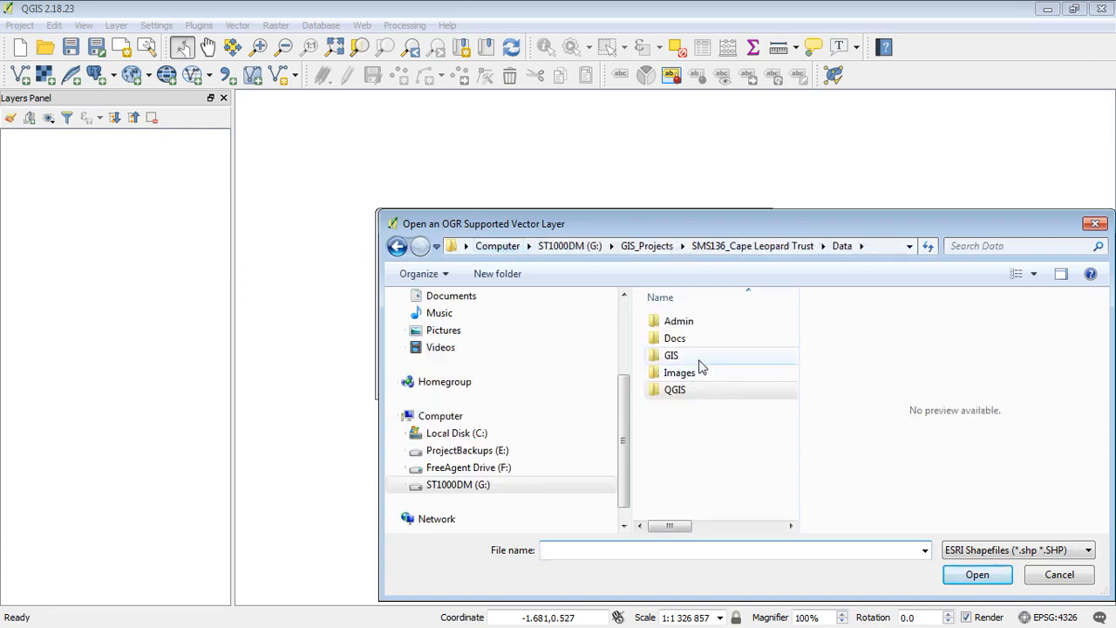
double_click(698, 356)
double_click(702, 356)
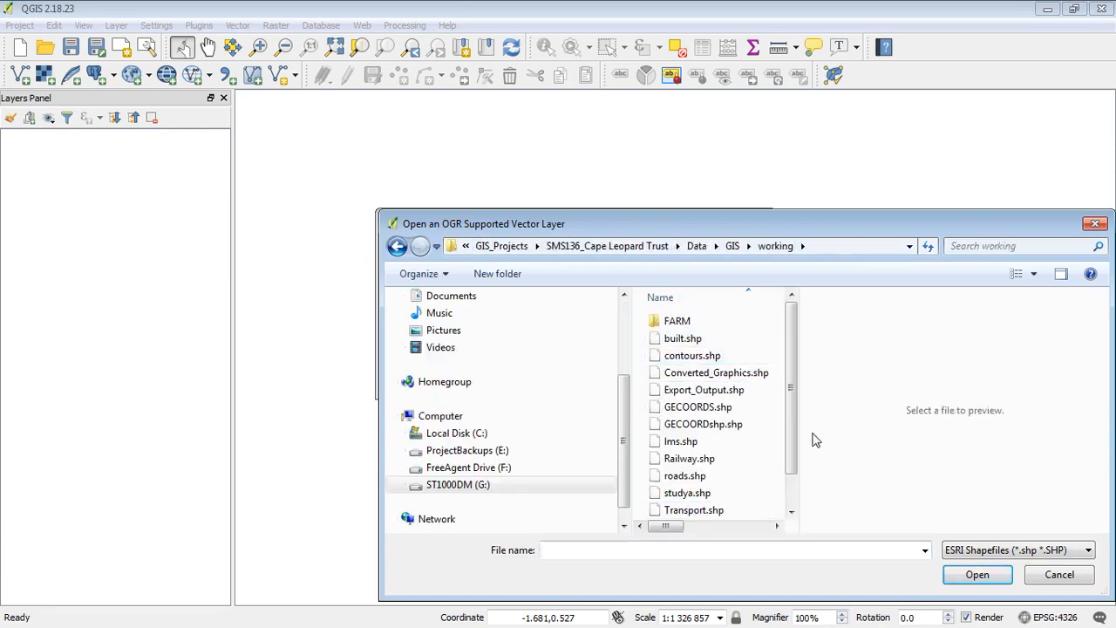
click(970, 550)
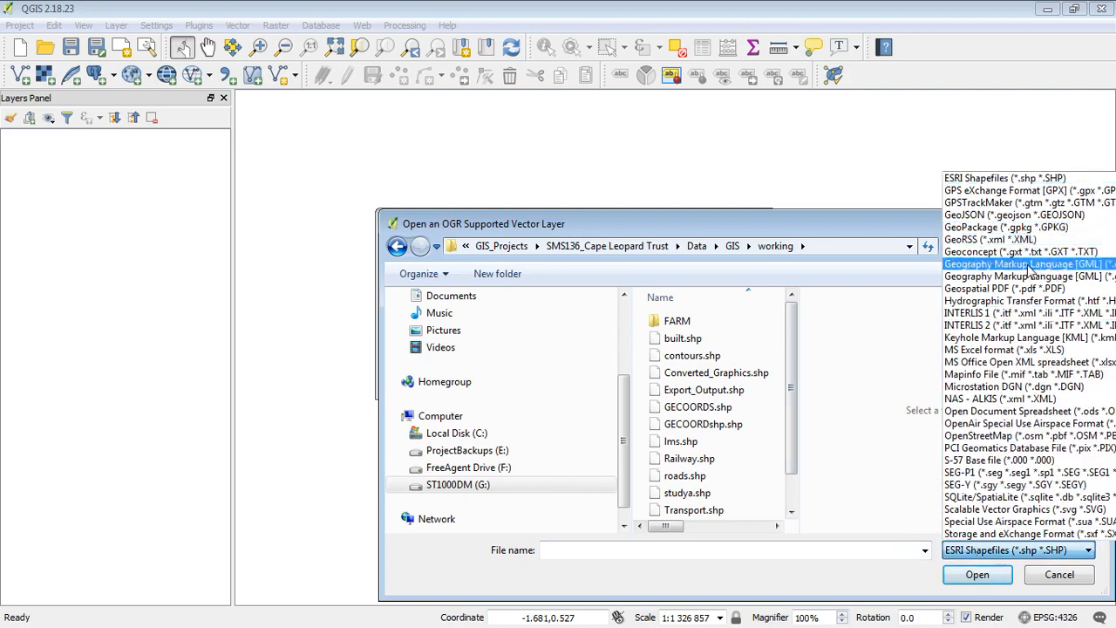
click(992, 340)
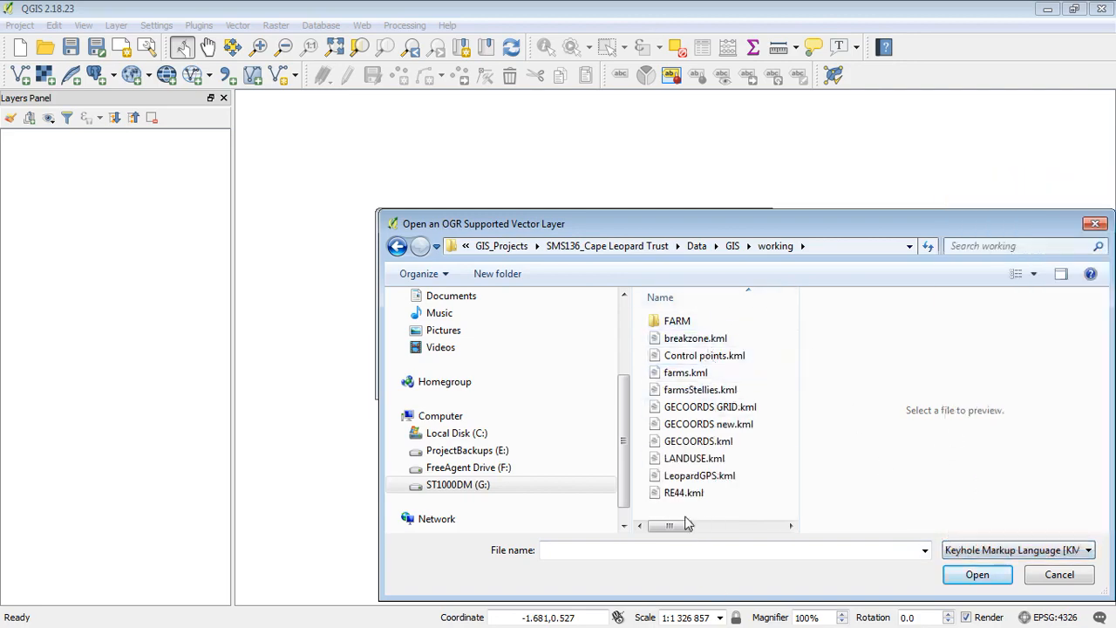
click(698, 356)
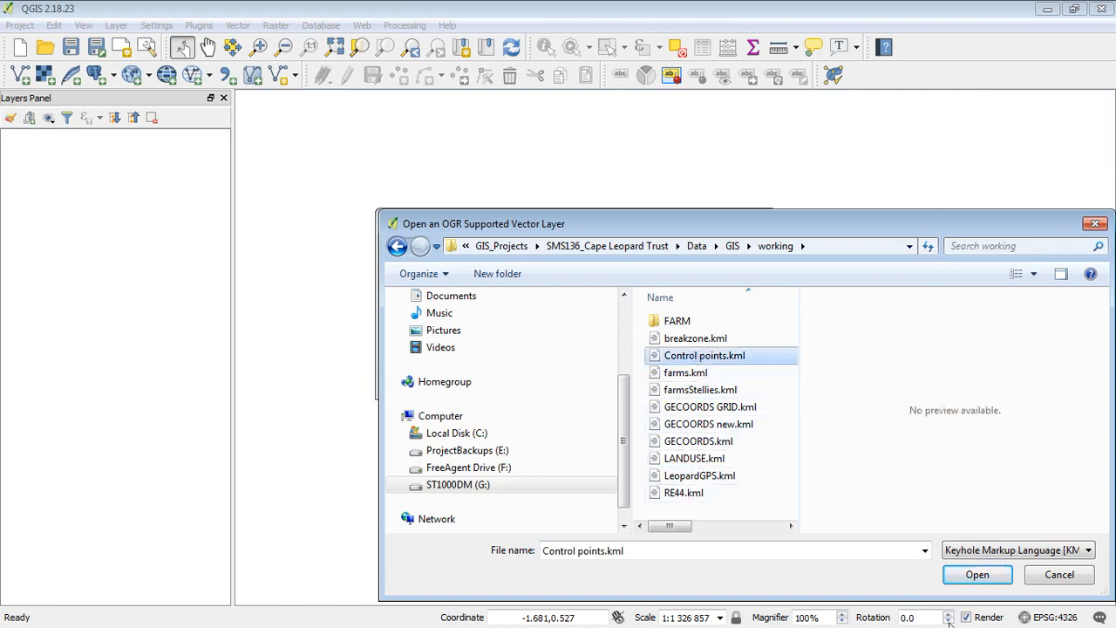
click(975, 577)
click(596, 375)
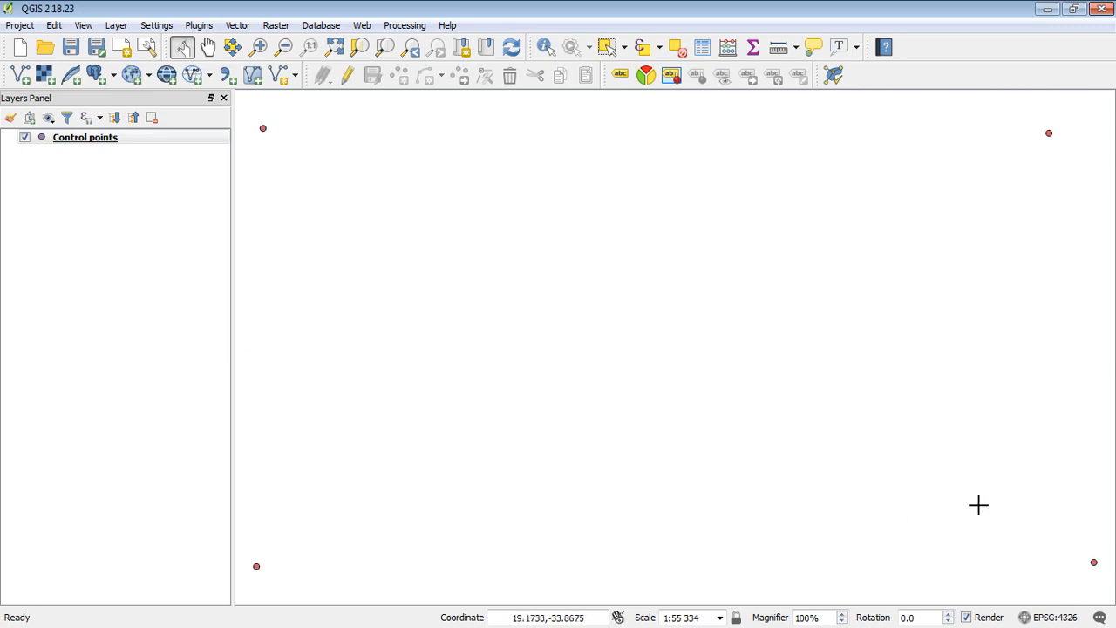
Enable on-the-fly CRS transformation so the project reads EPSG:4326 (OTF)
click(1055, 618)
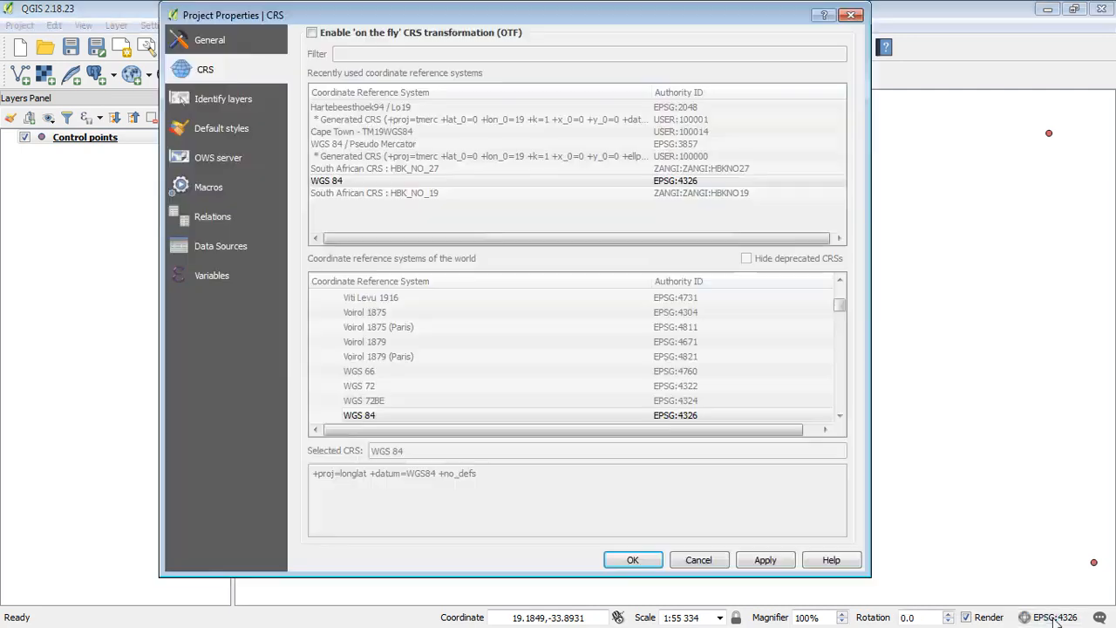
click(311, 33)
click(637, 559)
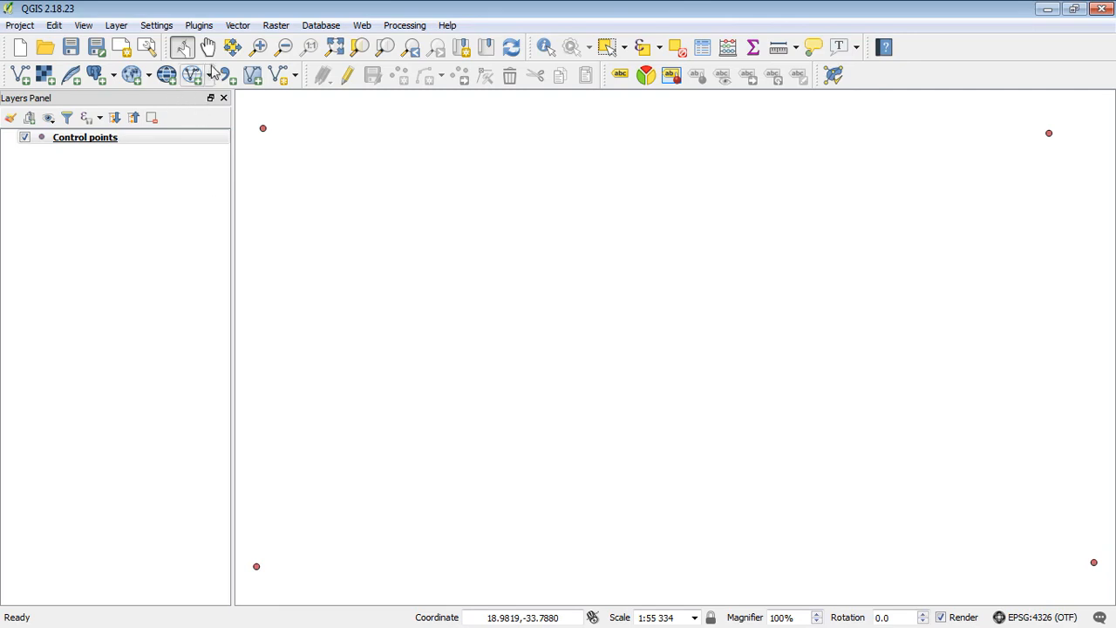
Browse the tools listed in the Raster menu
click(274, 26)
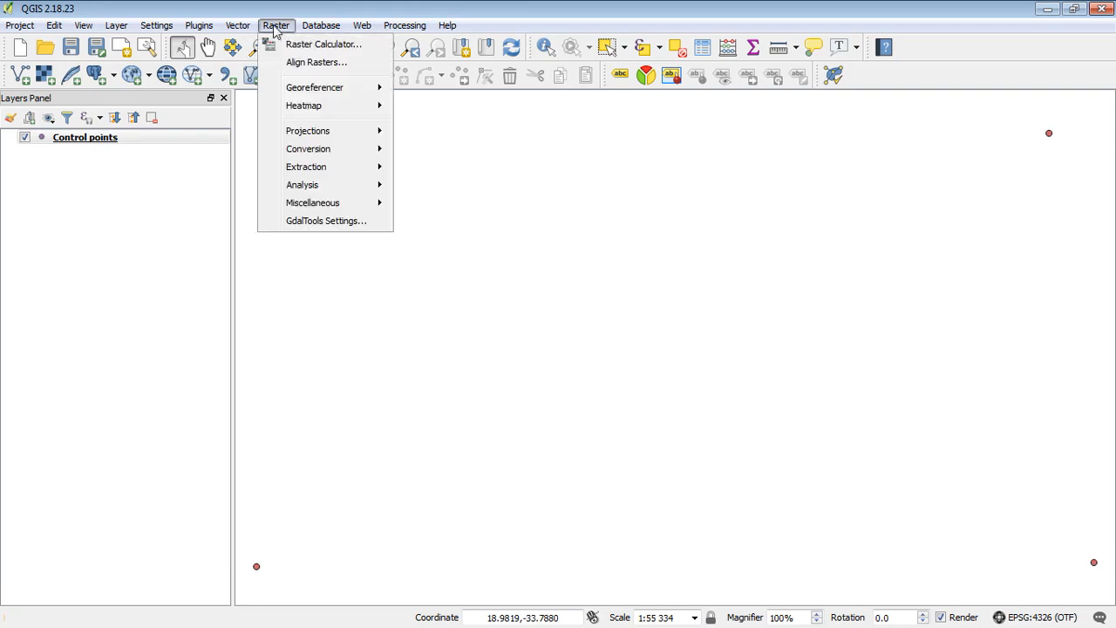
mouse_move(319, 89)
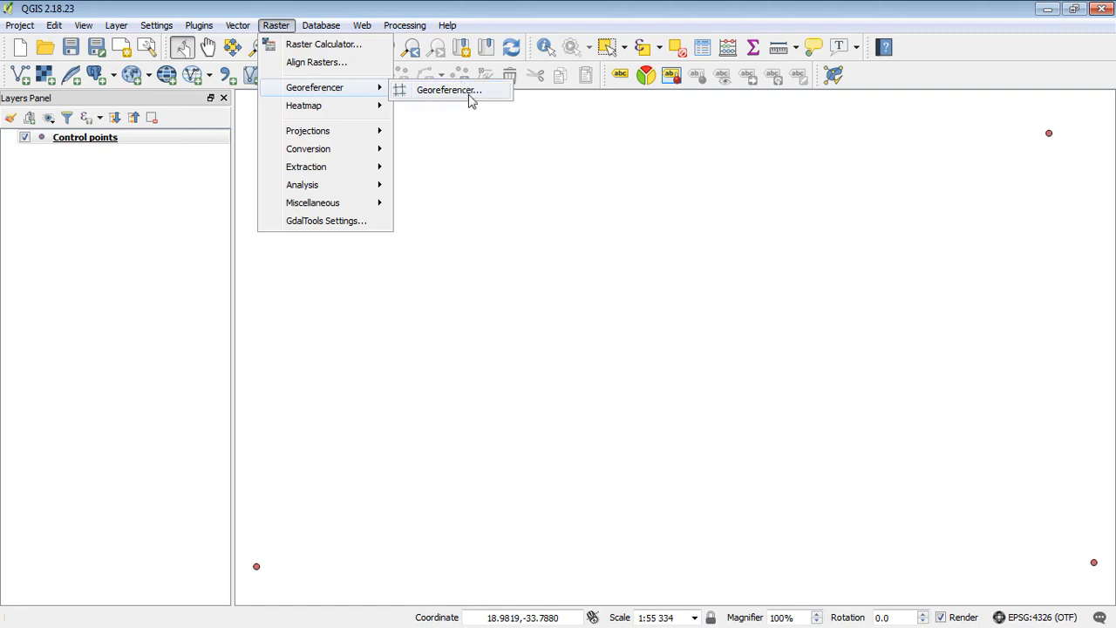
mouse_move(199, 26)
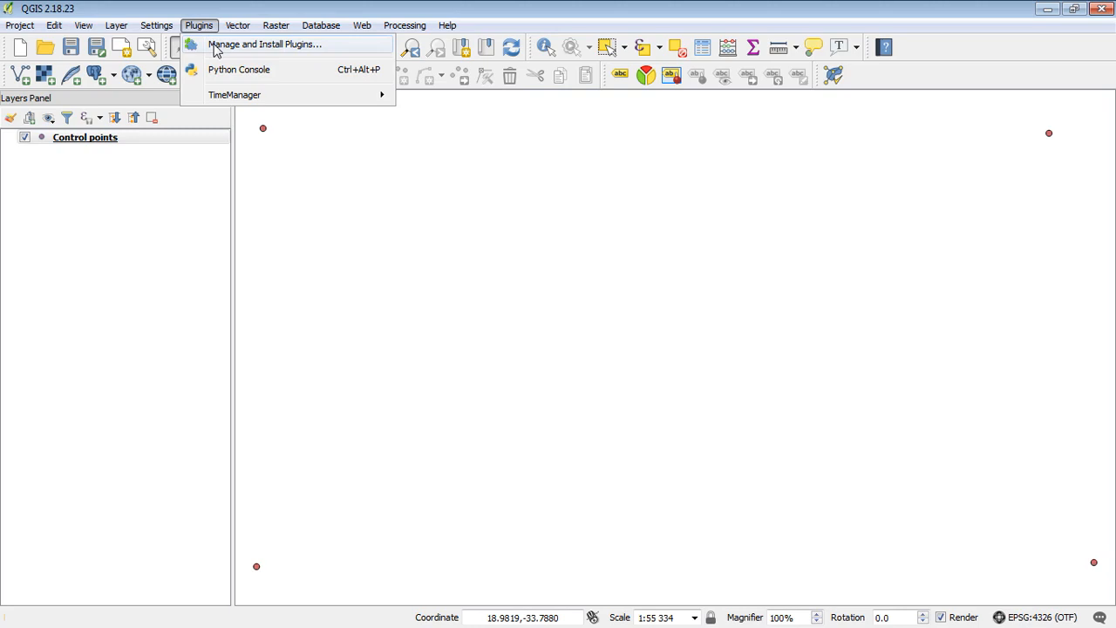
Search 'georef' in the plugin manager, enable Georeferencer GDAL, and close the manager
click(240, 51)
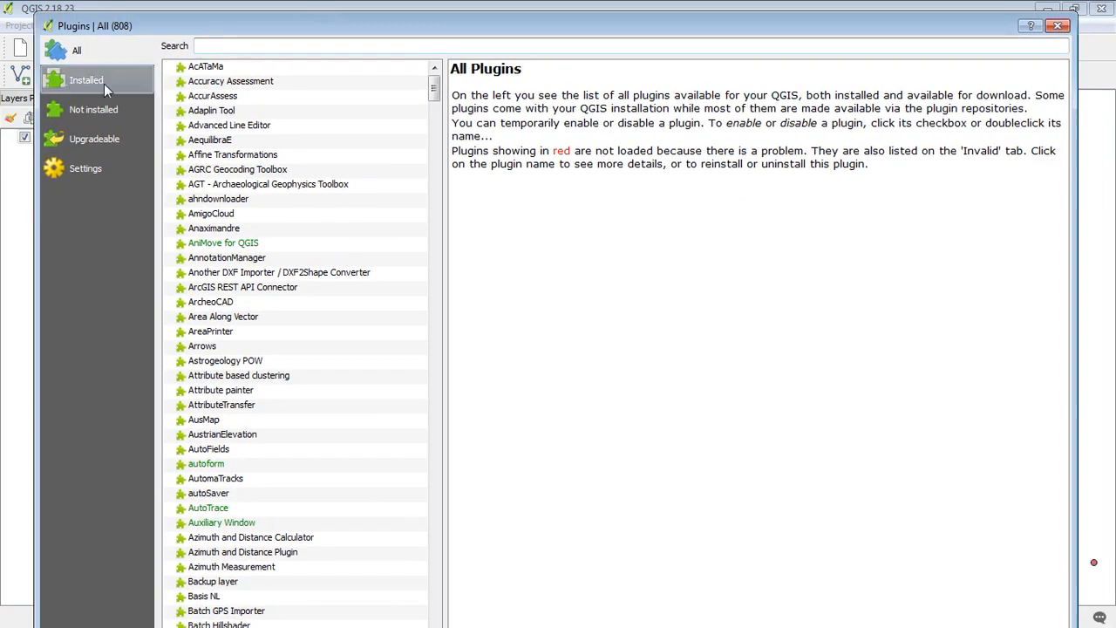
text(geo)
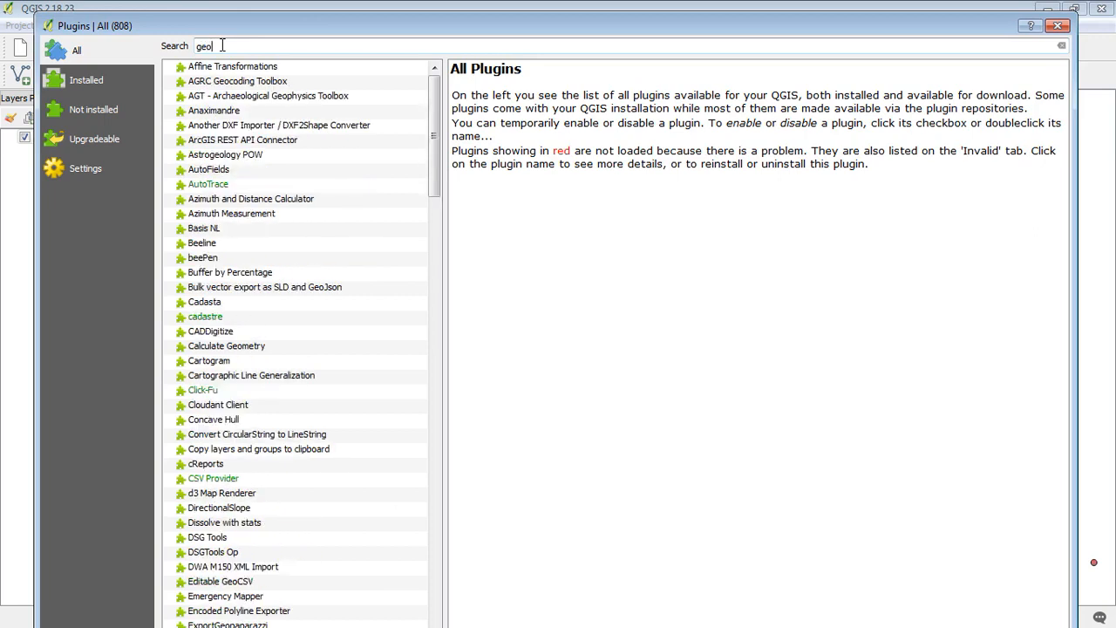
text(ref)
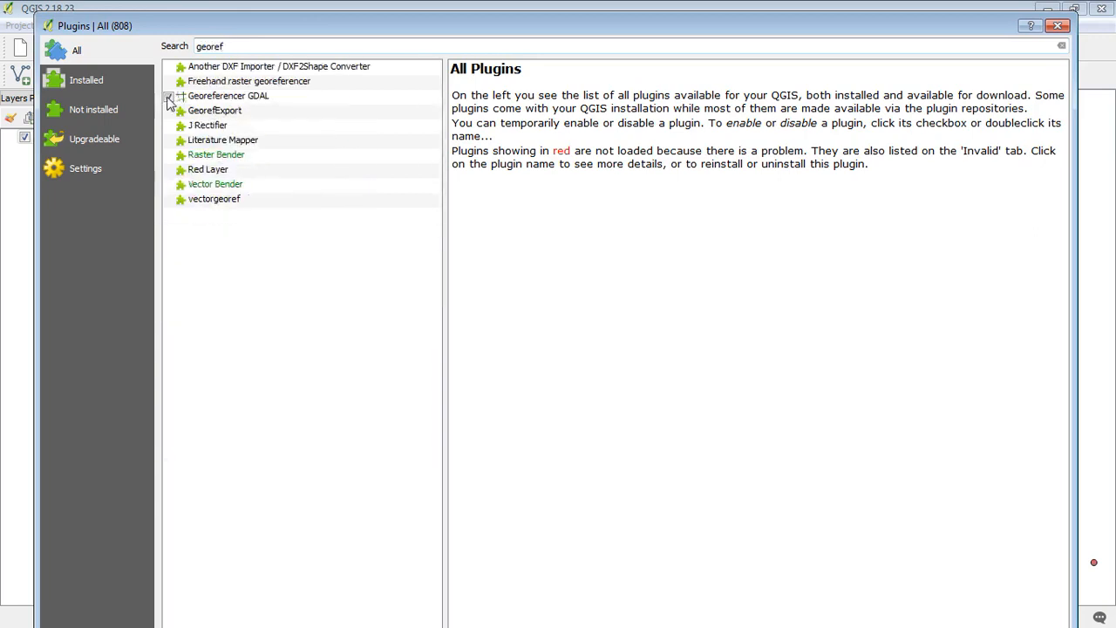
click(169, 97)
drag(526, 17, 534, 68)
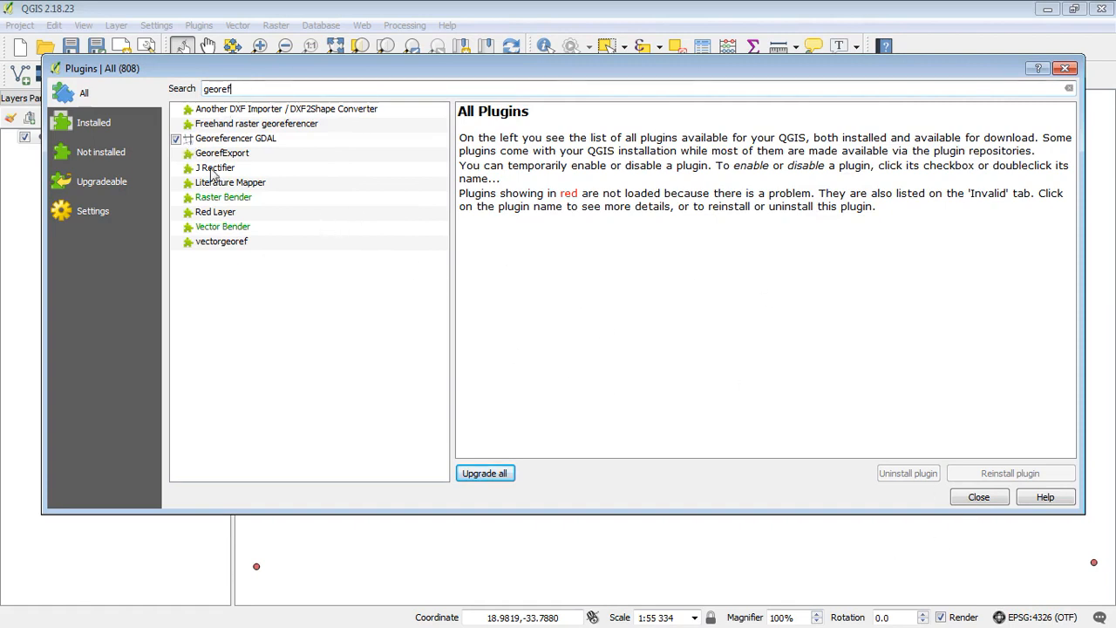
click(978, 497)
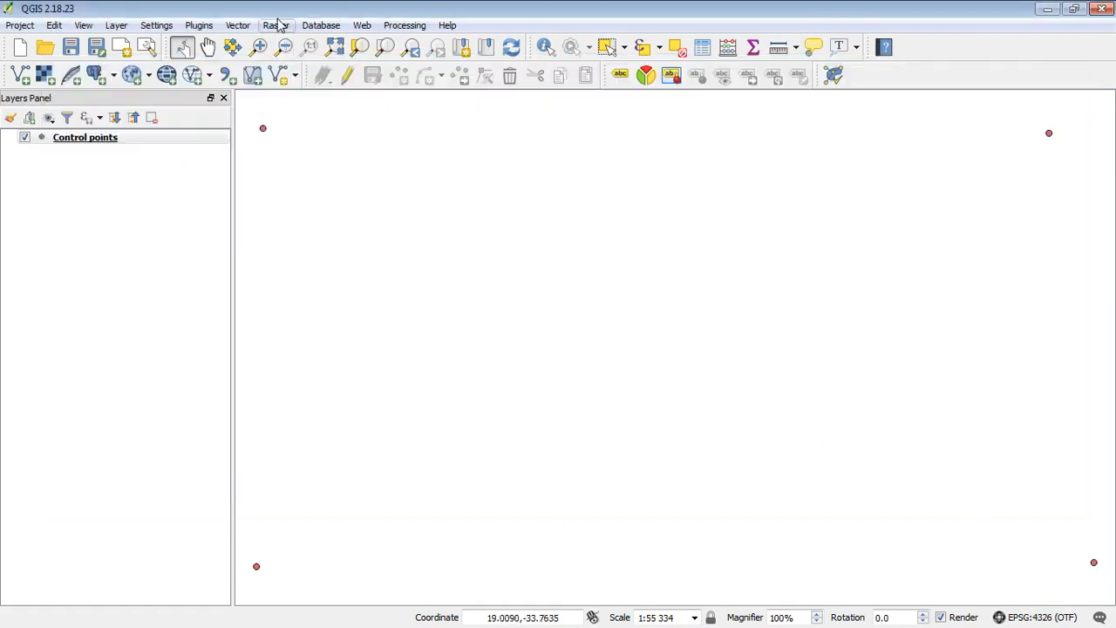
Open Raster > Georeferencer and enlarge its docked panel beneath the map
click(277, 25)
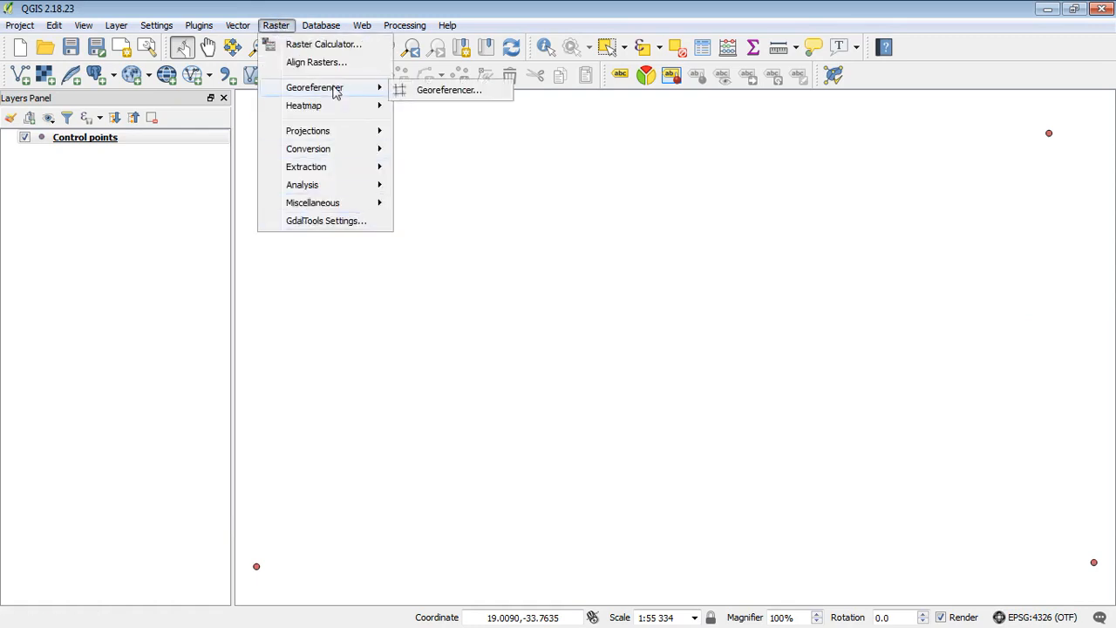
click(441, 91)
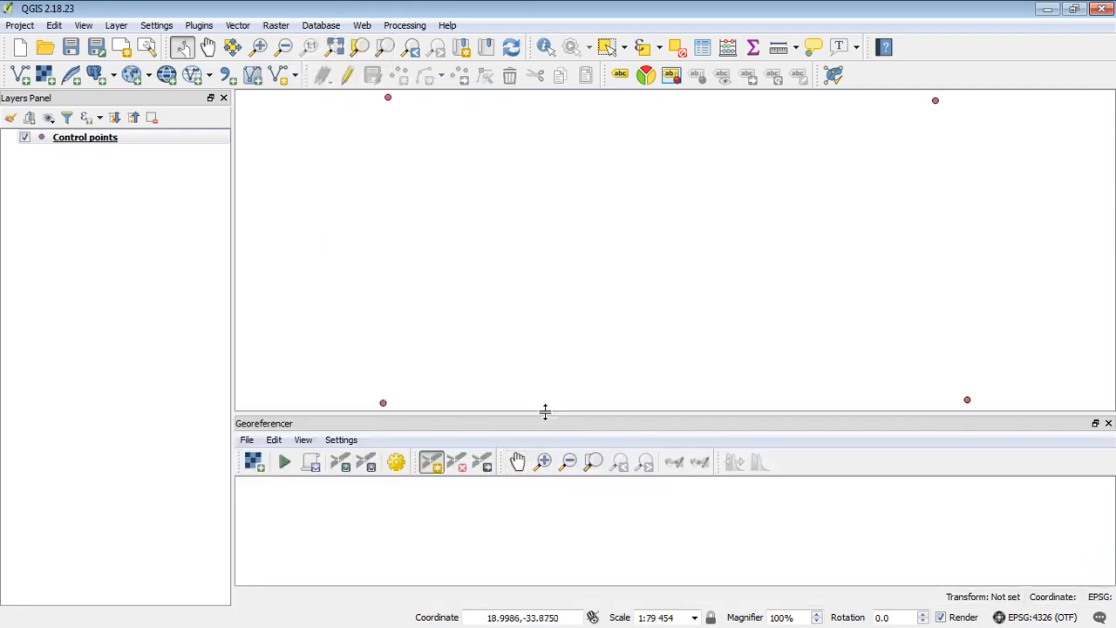
drag(545, 415, 546, 373)
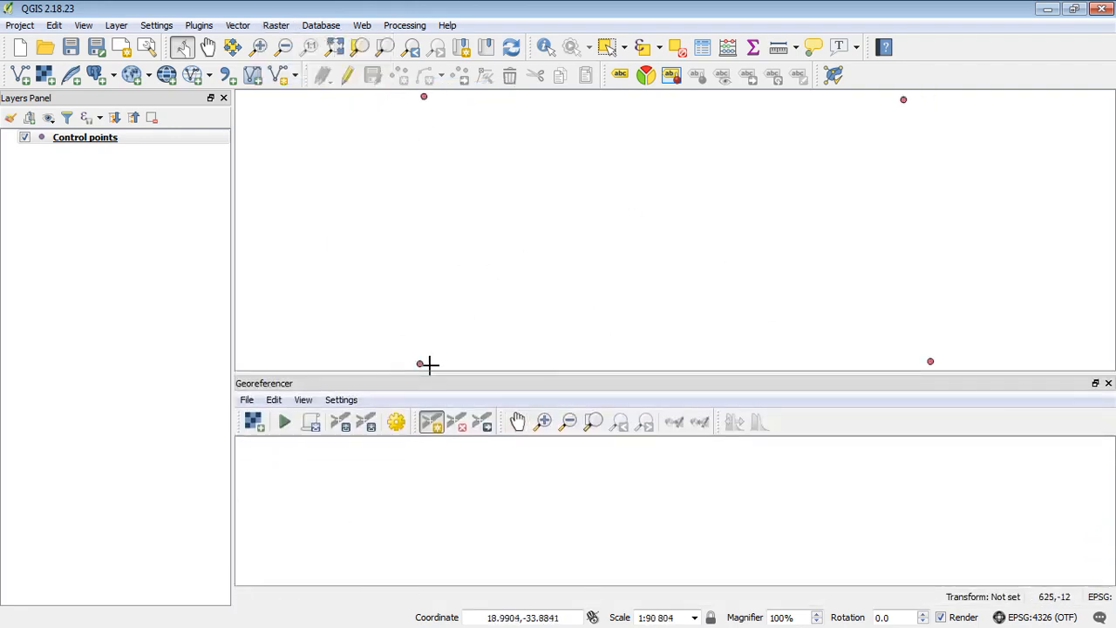
Load GERASTER.jpg from Data\GIS\Raster into the Georeferencer, keeping WGS 84 as its CRS
click(254, 422)
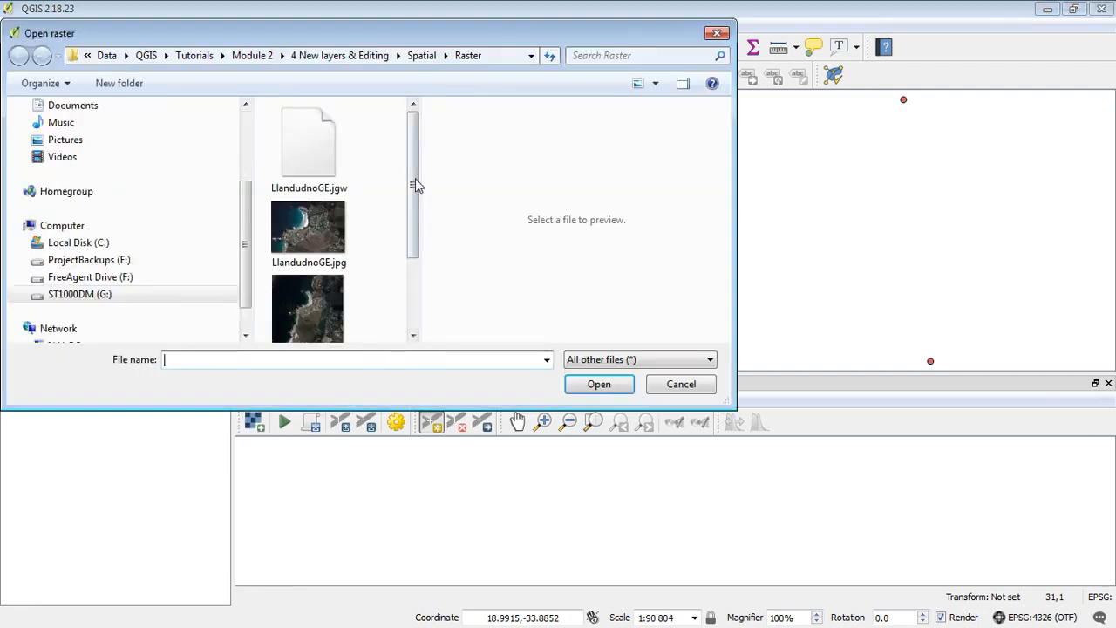
click(106, 55)
double_click(305, 171)
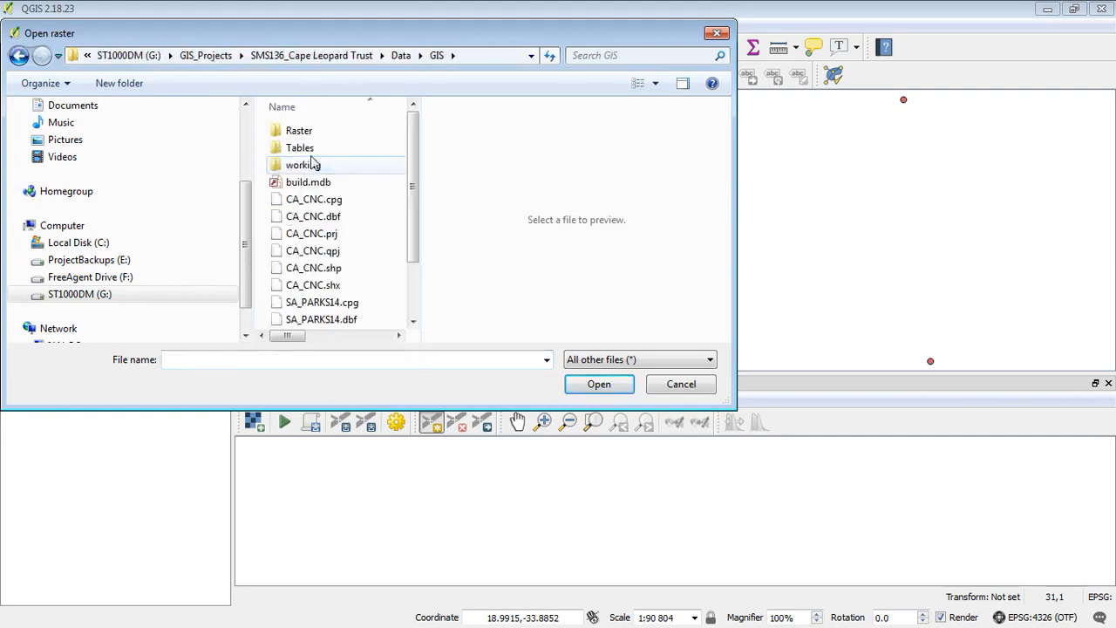
double_click(316, 131)
drag(415, 131, 429, 249)
click(296, 239)
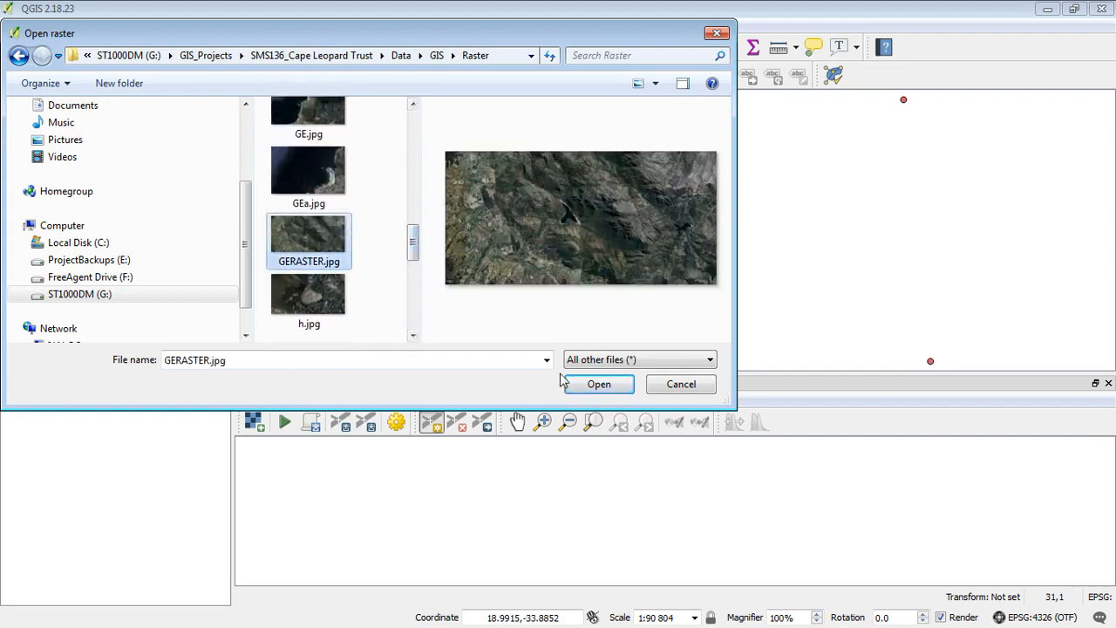
click(599, 382)
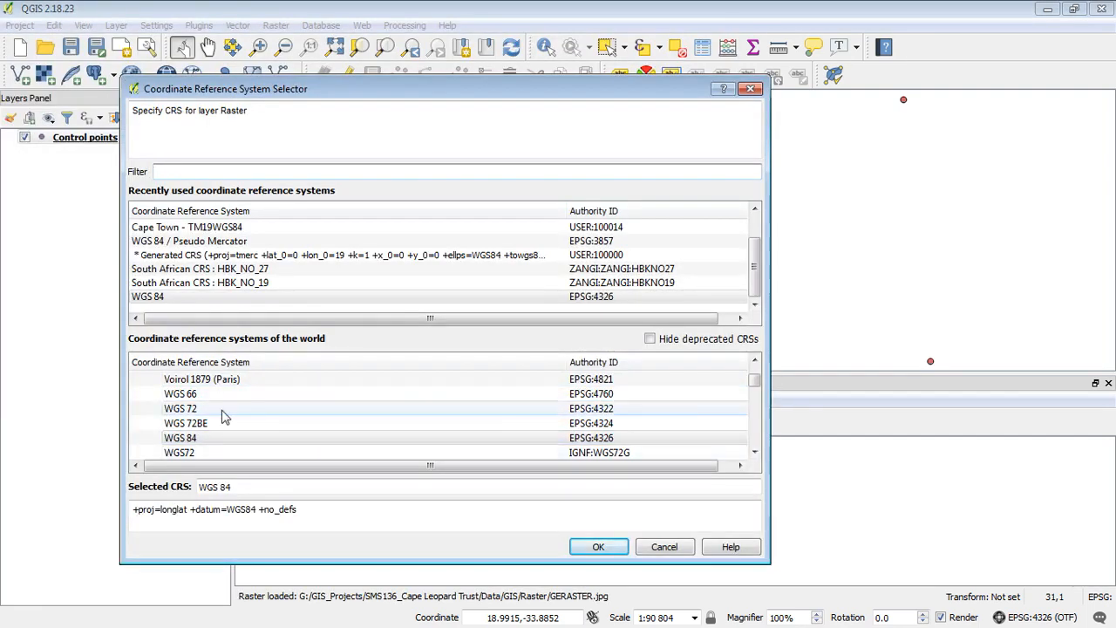
click(664, 546)
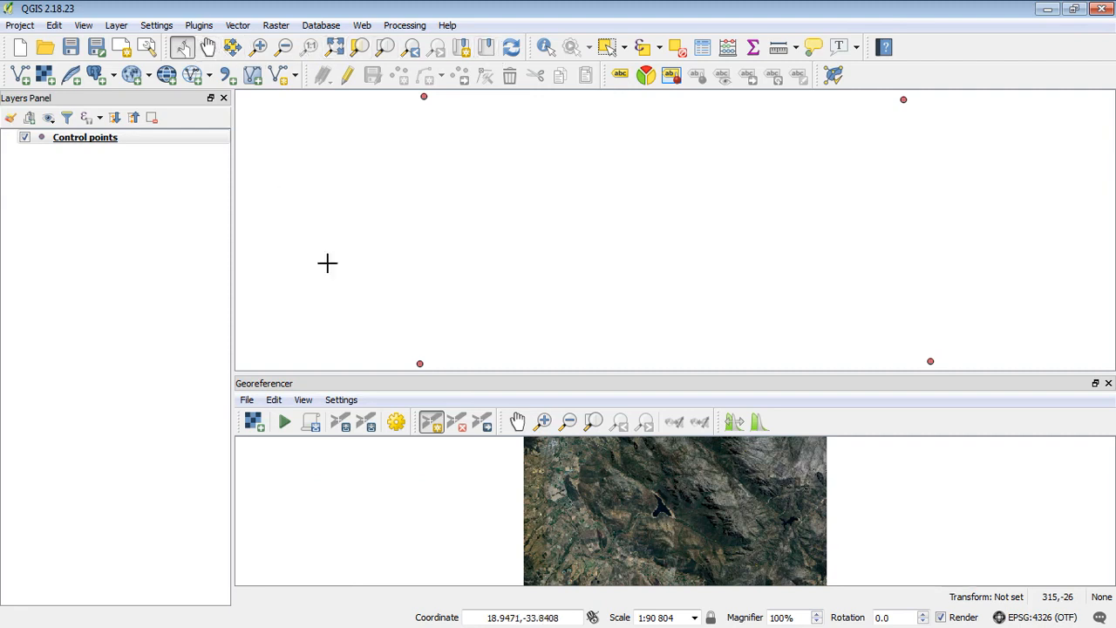
Zoom in on the yellow diamond, then zoom out to show surrounding farmland and ponds
click(544, 421)
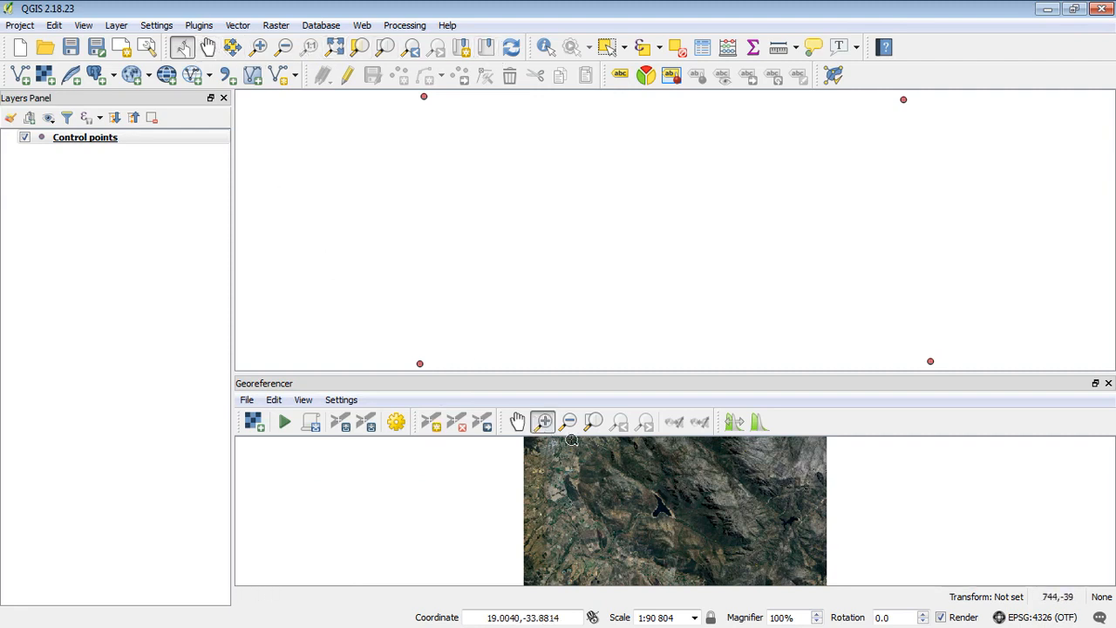
drag(571, 440, 515, 488)
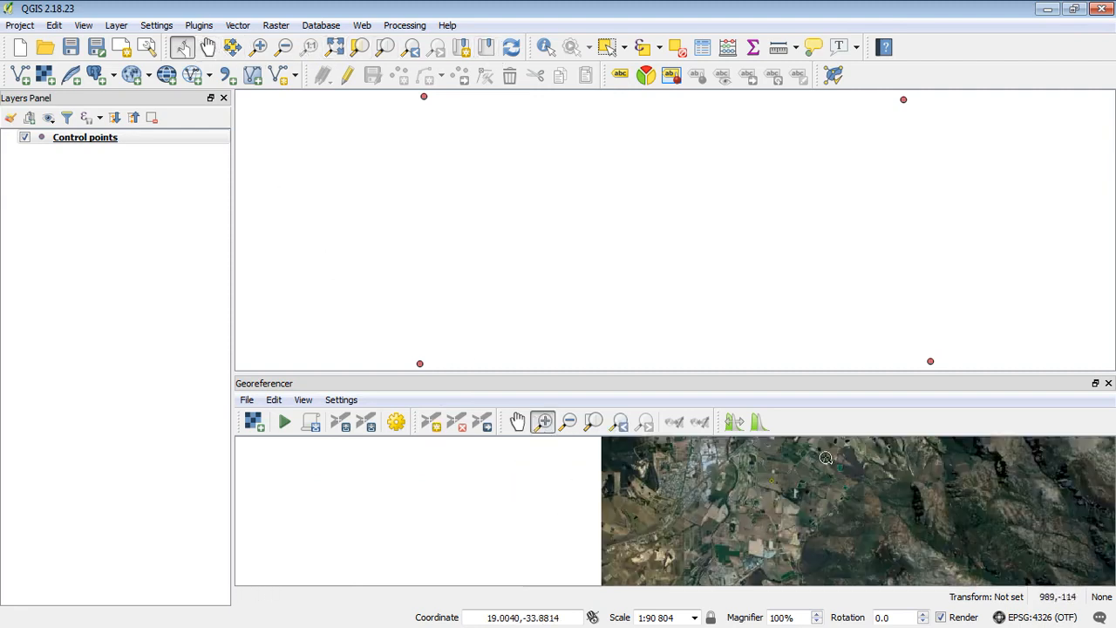
drag(825, 457, 700, 521)
drag(748, 464, 628, 555)
drag(711, 475, 646, 528)
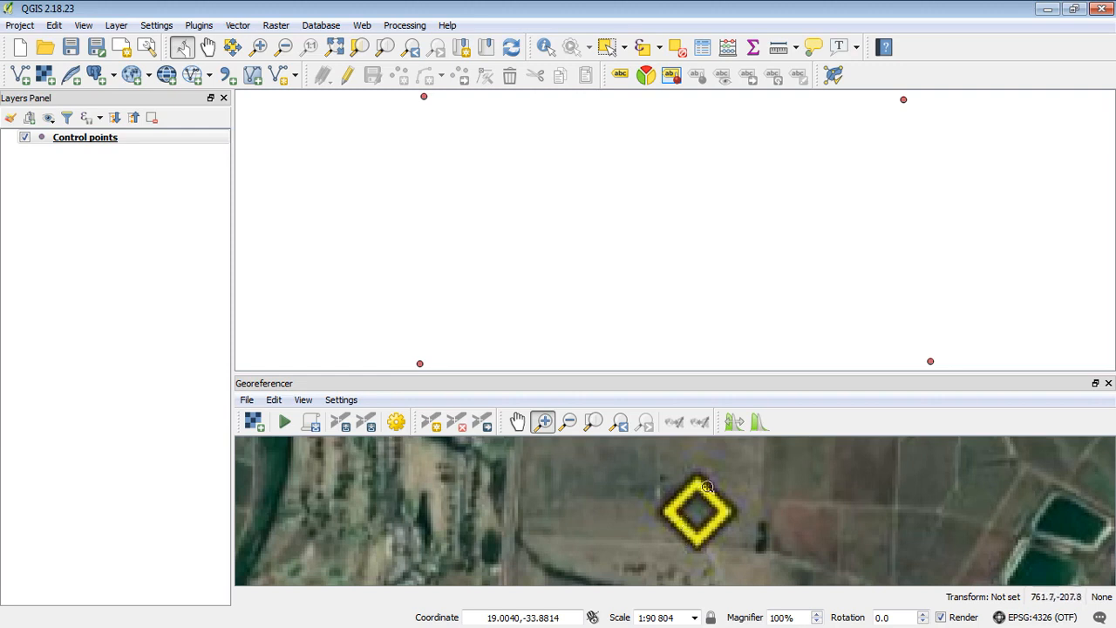
click(570, 422)
click(702, 517)
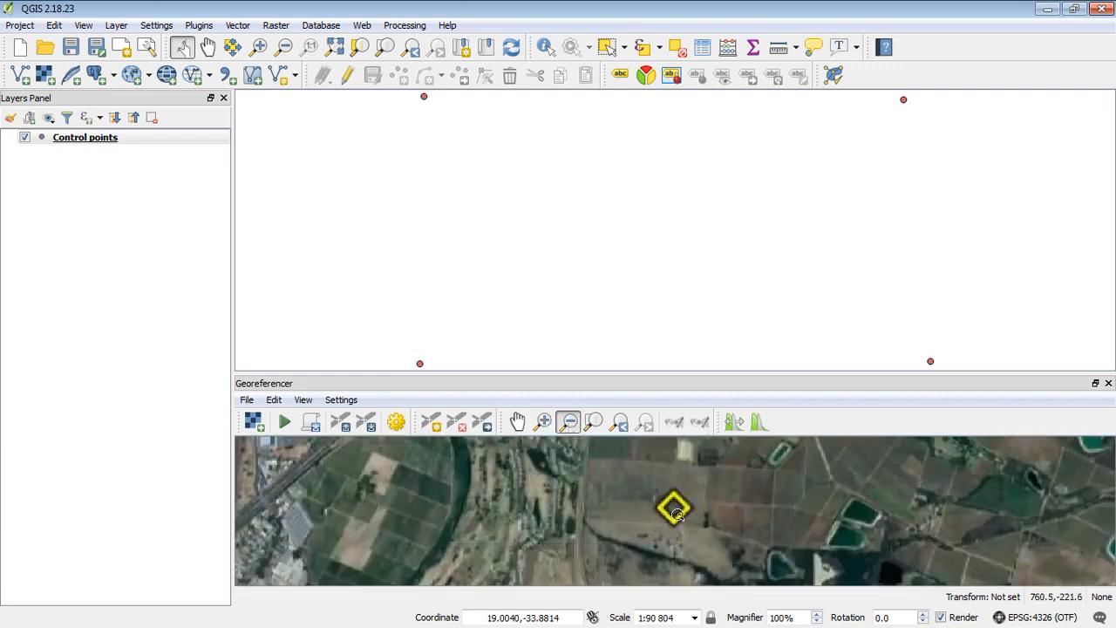
click(673, 518)
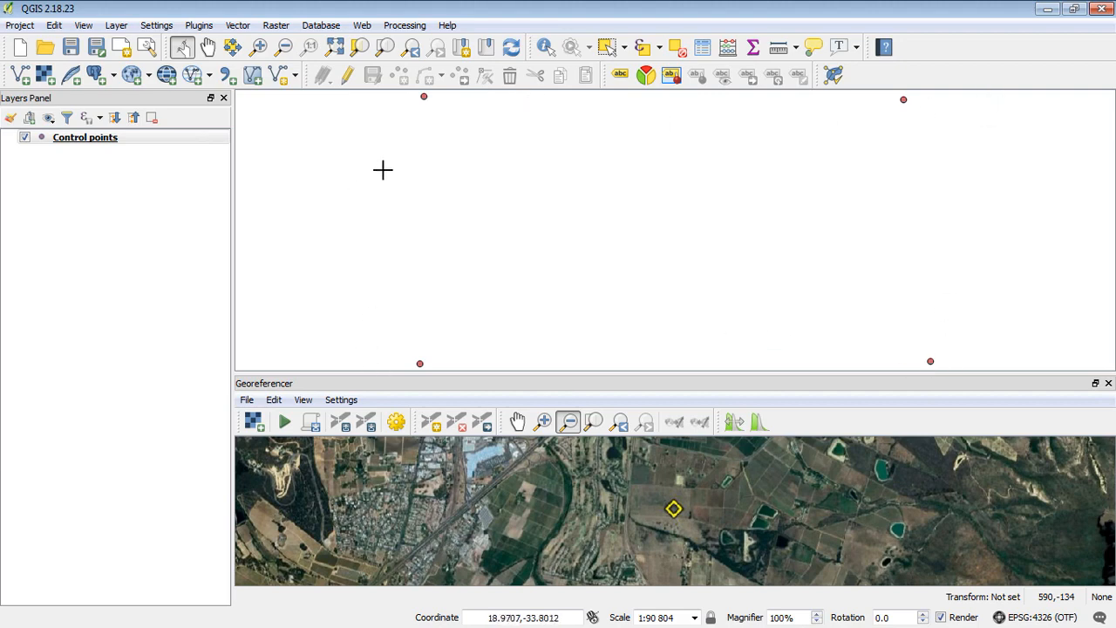
Set Advanced snapping so Control points snaps to vertex and segment within 10 pixels
click(151, 28)
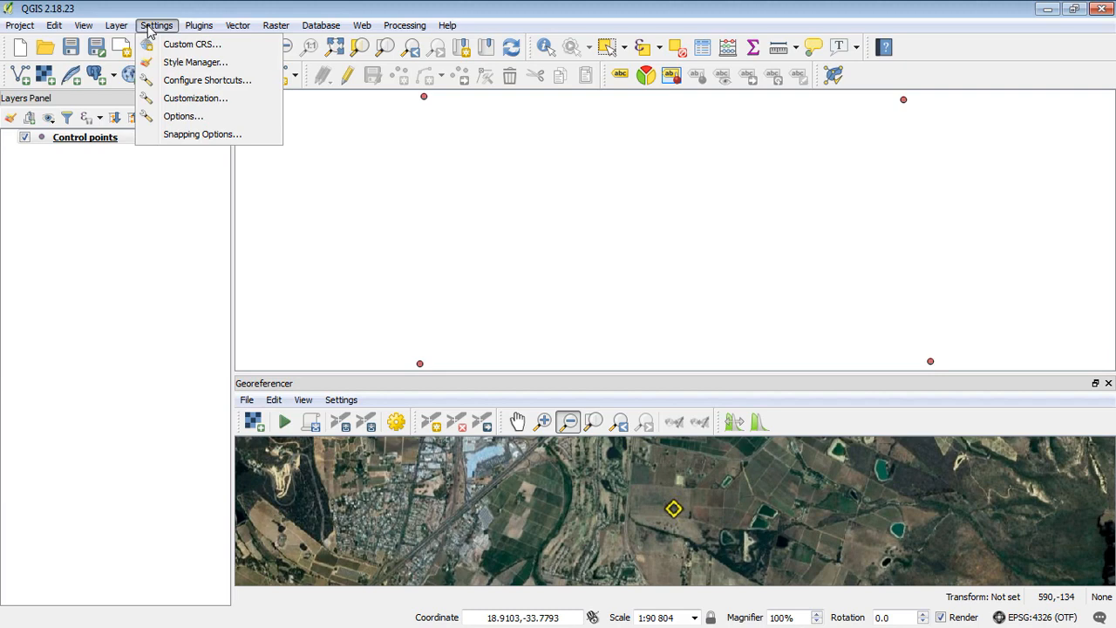
click(192, 136)
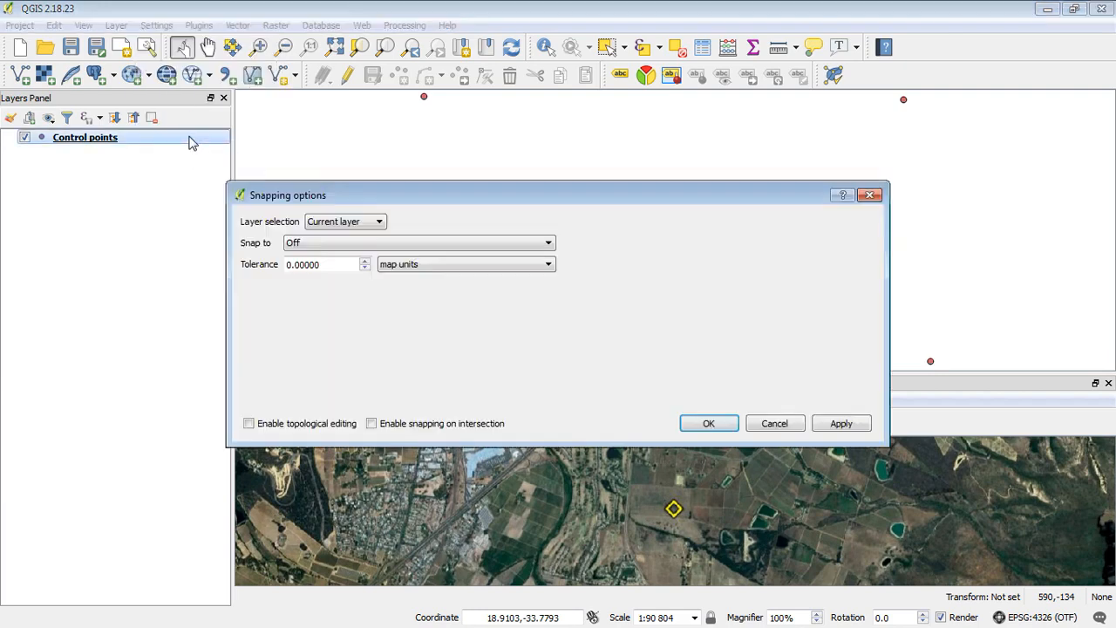
click(375, 220)
click(345, 257)
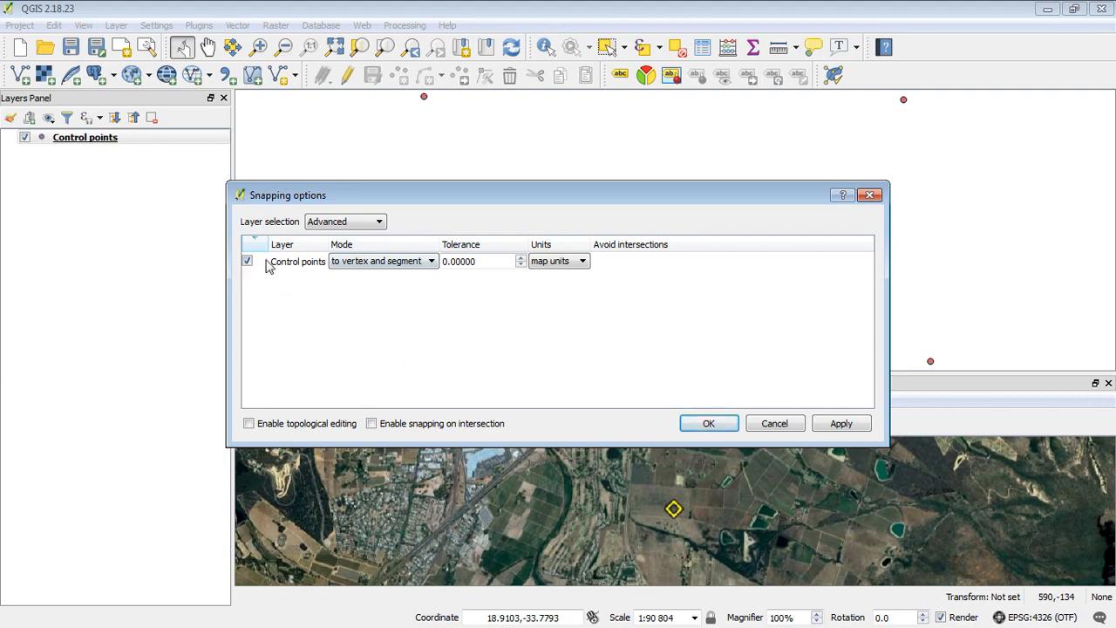
drag(481, 262, 425, 266)
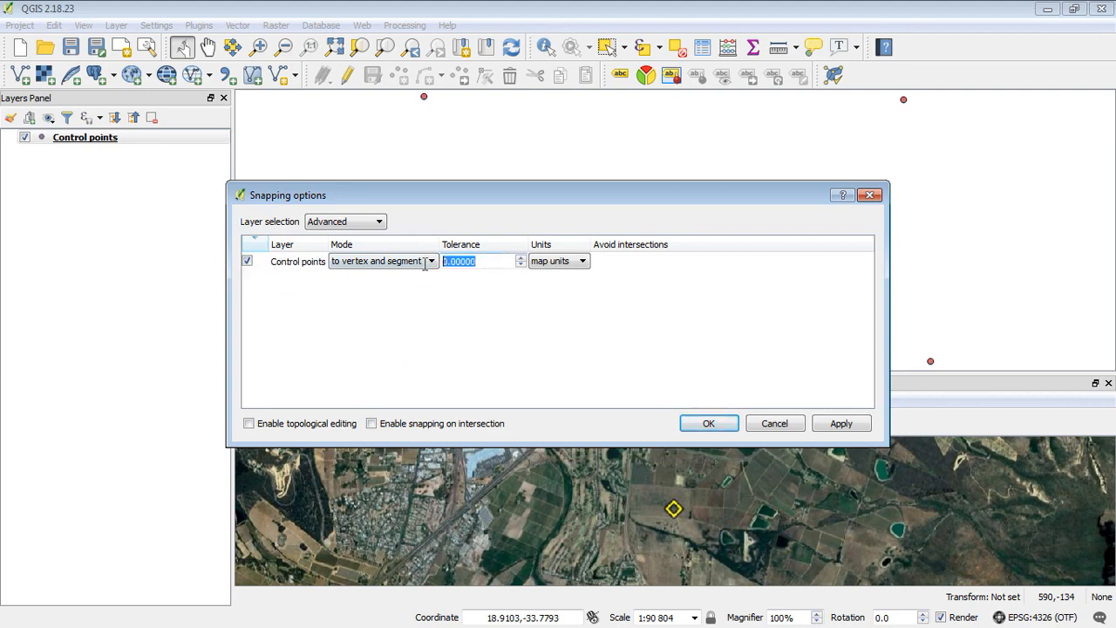
text(10)
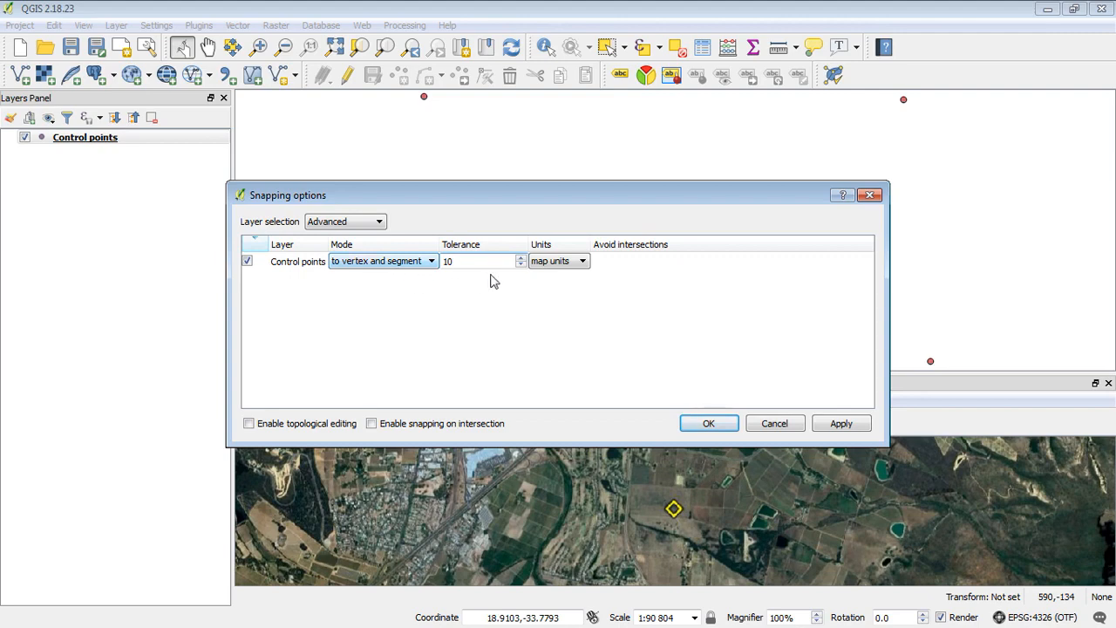
click(558, 261)
click(560, 279)
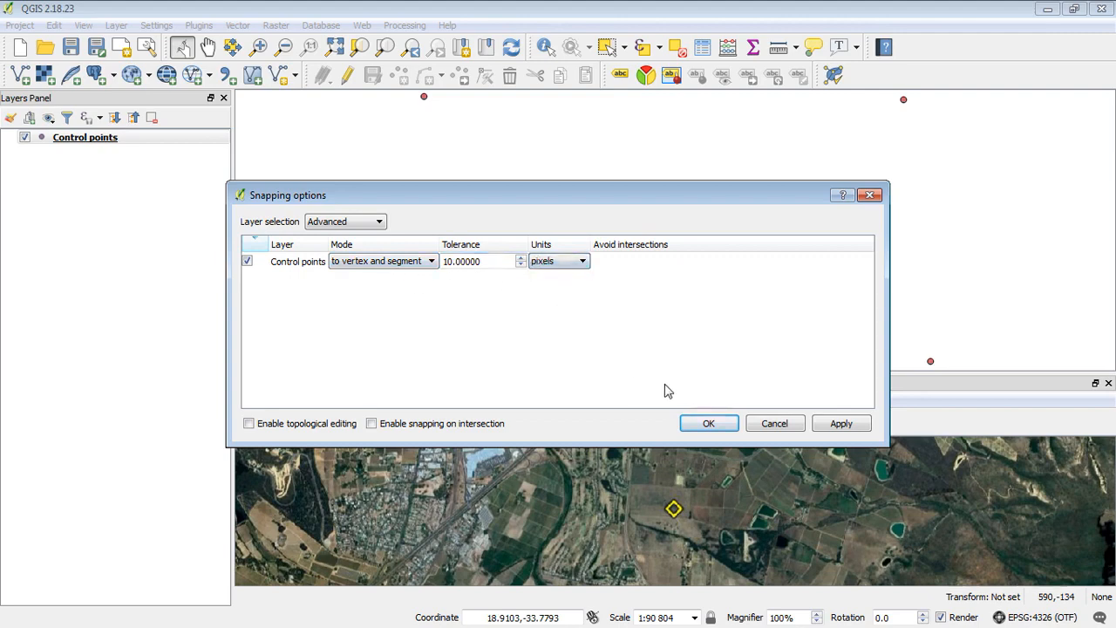
click(703, 425)
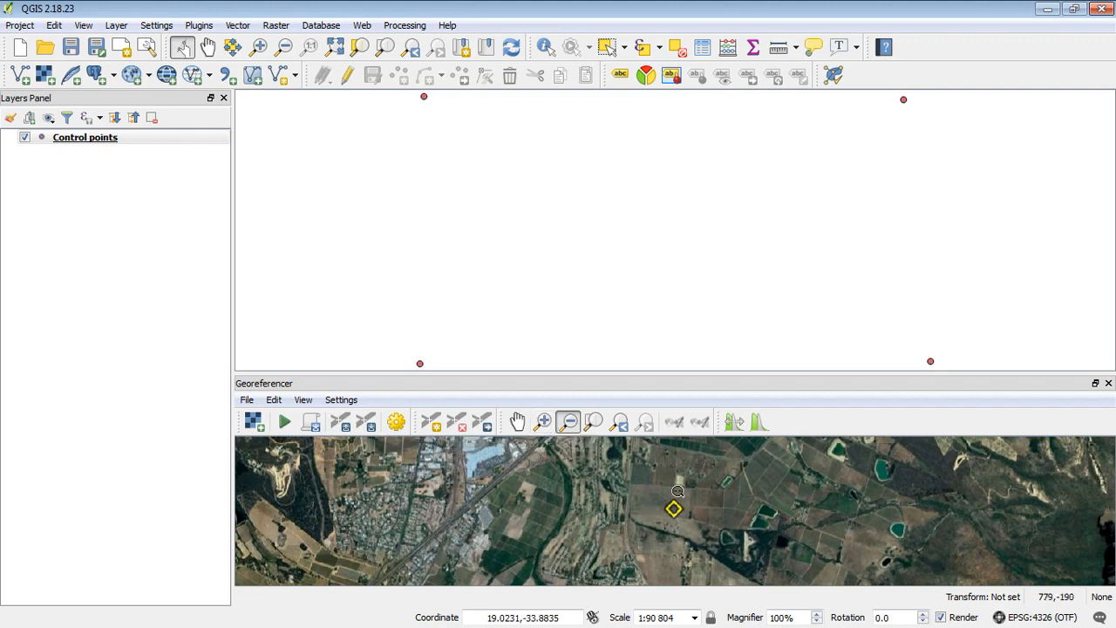
Place the first control point at the yellow diamond's centre, tied to the map's top-left point coordinates
click(544, 421)
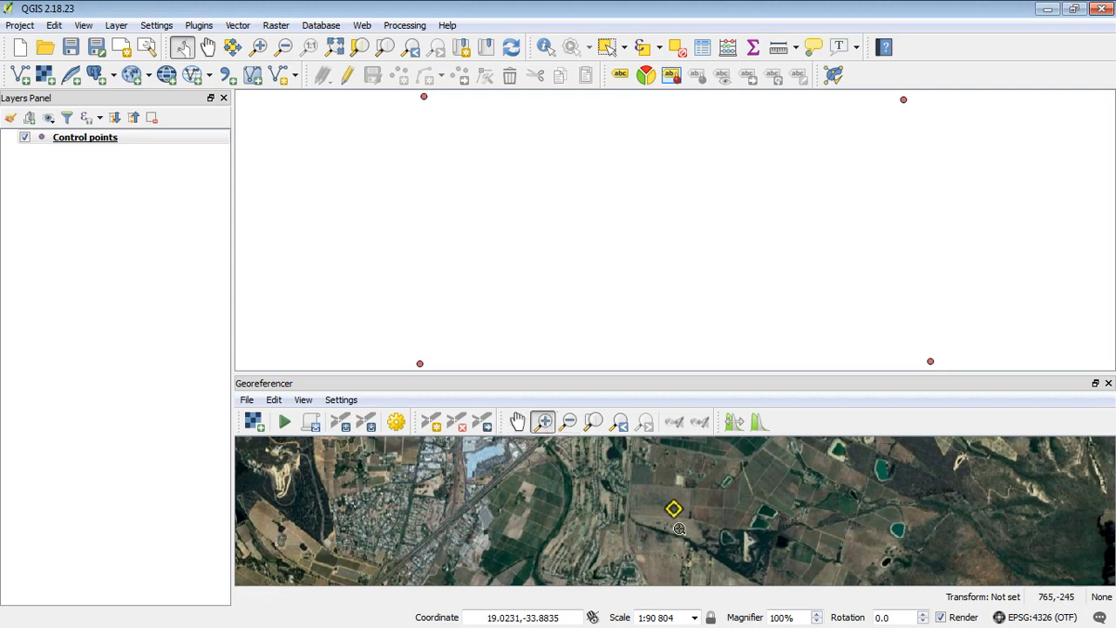
drag(662, 495, 690, 520)
drag(598, 468, 743, 582)
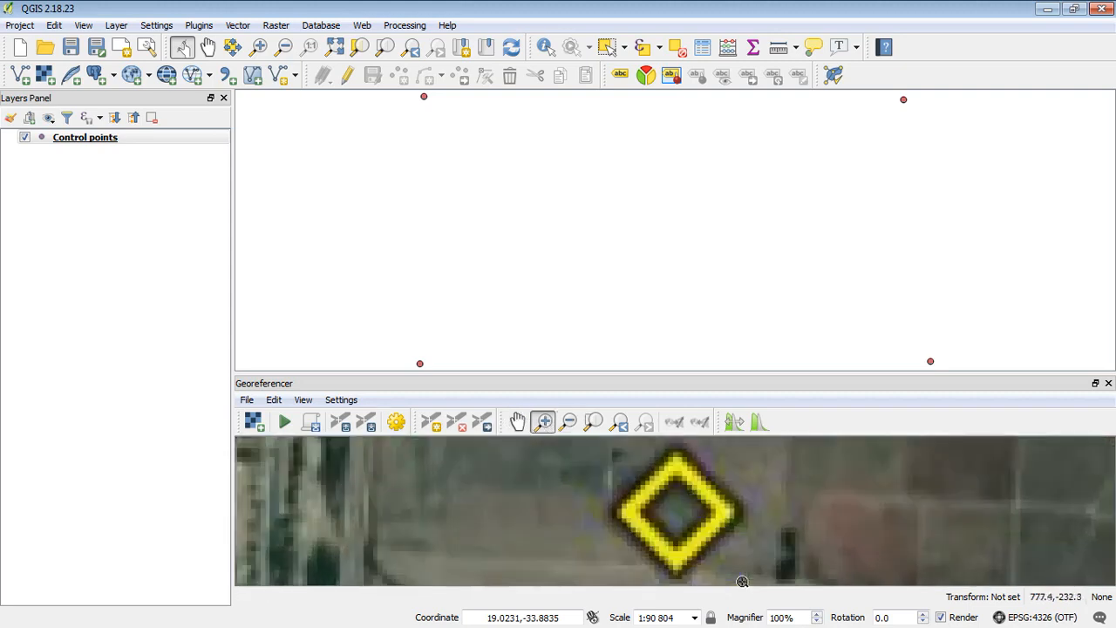
click(432, 423)
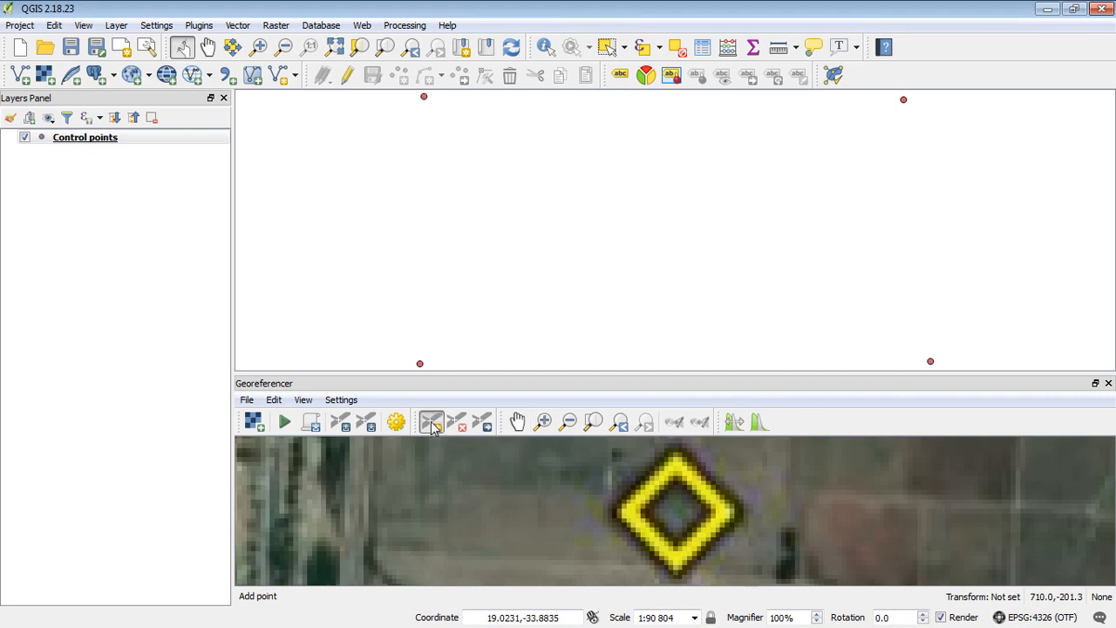
click(675, 515)
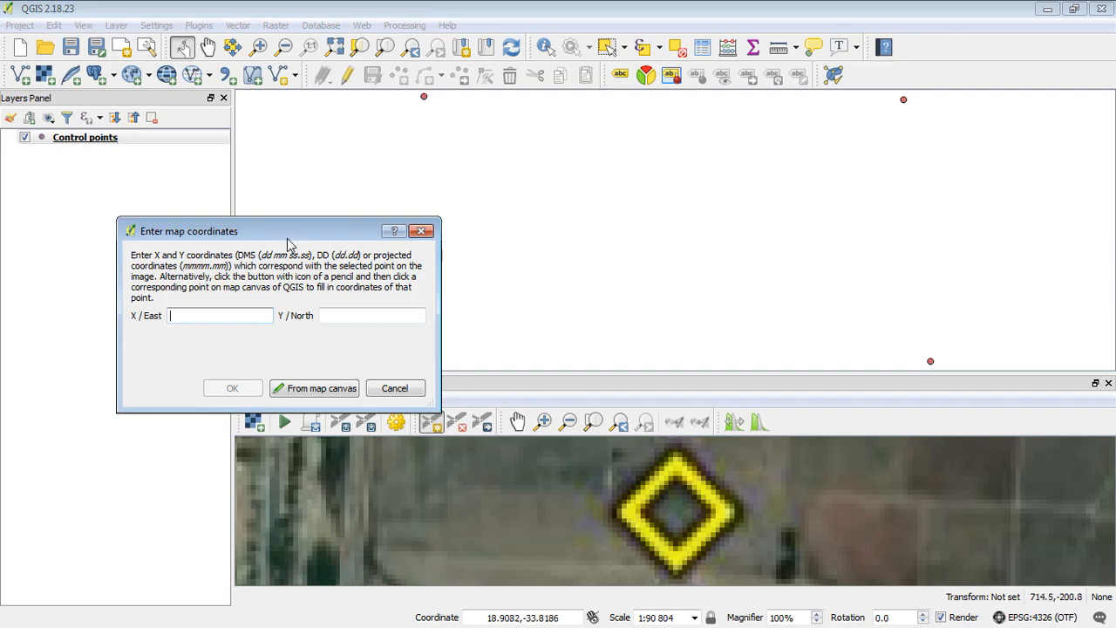
drag(287, 232, 291, 177)
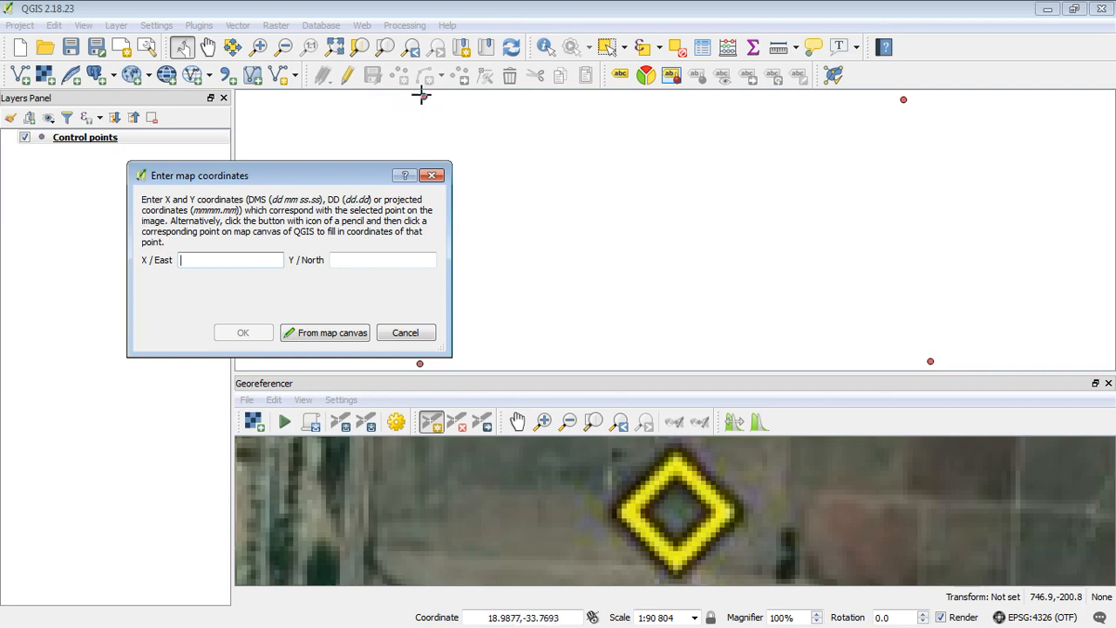
click(345, 337)
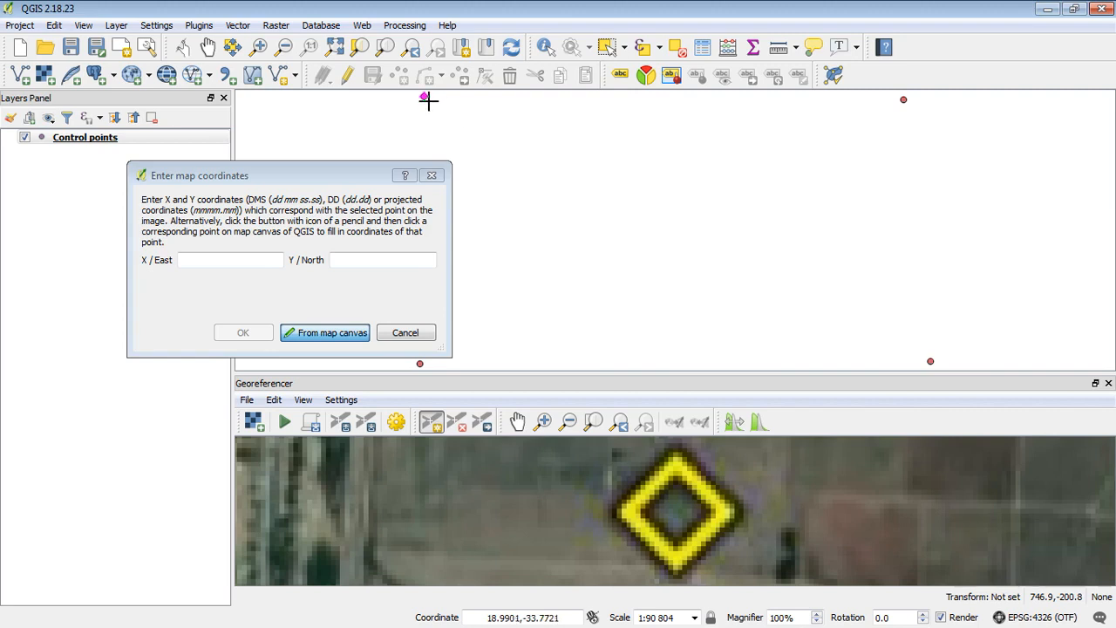
click(428, 101)
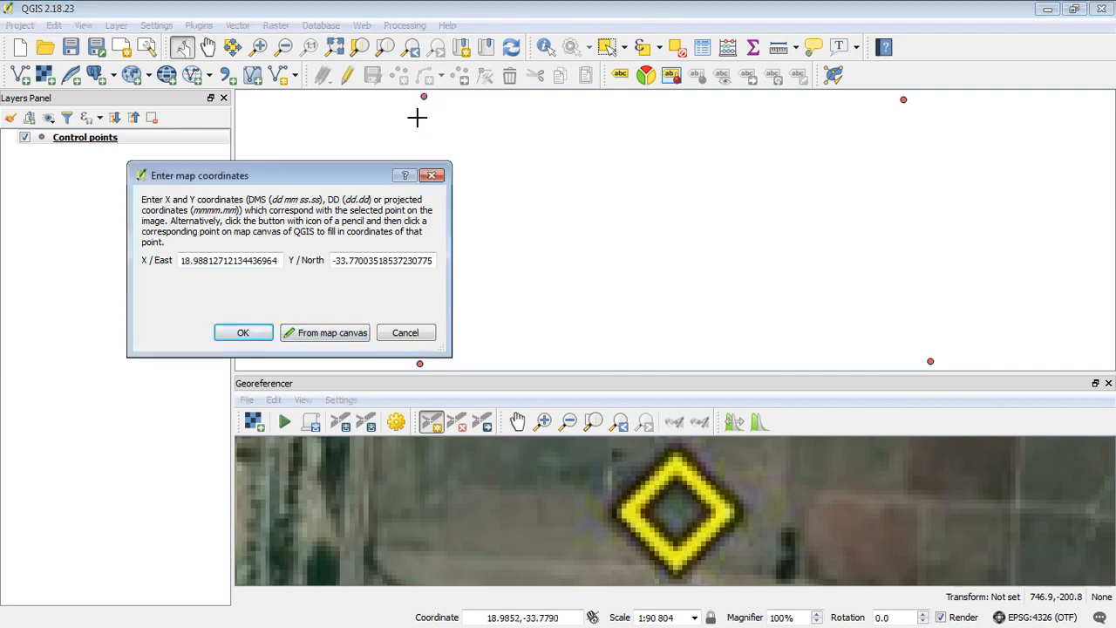
click(243, 333)
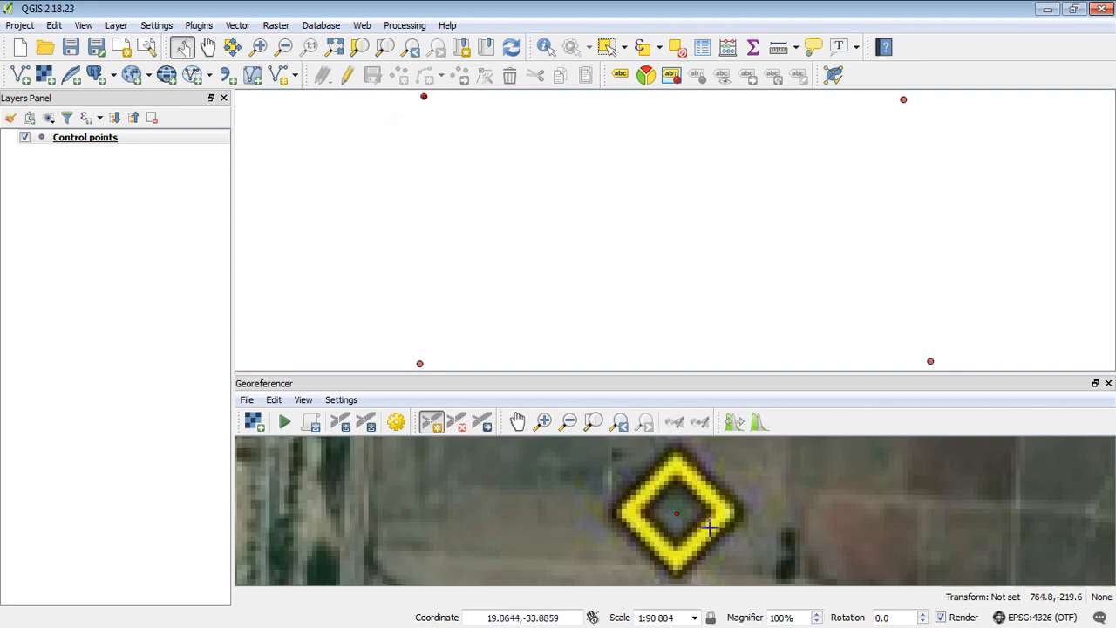
Place a second control point on the upper-right diamond, tied to the map's top-right point
click(596, 422)
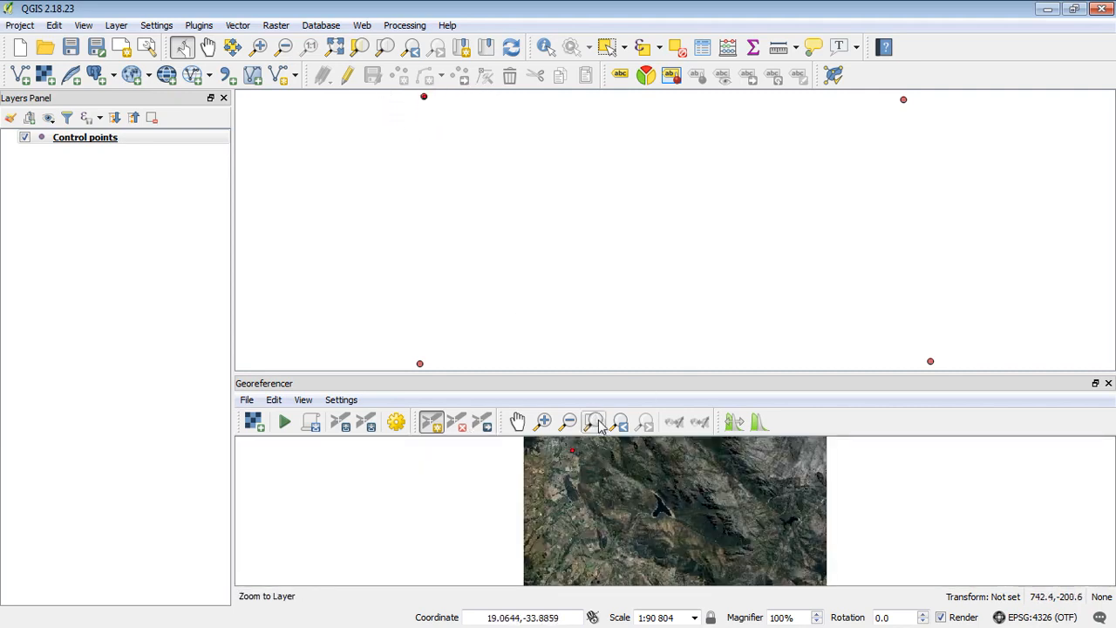
click(543, 422)
click(773, 469)
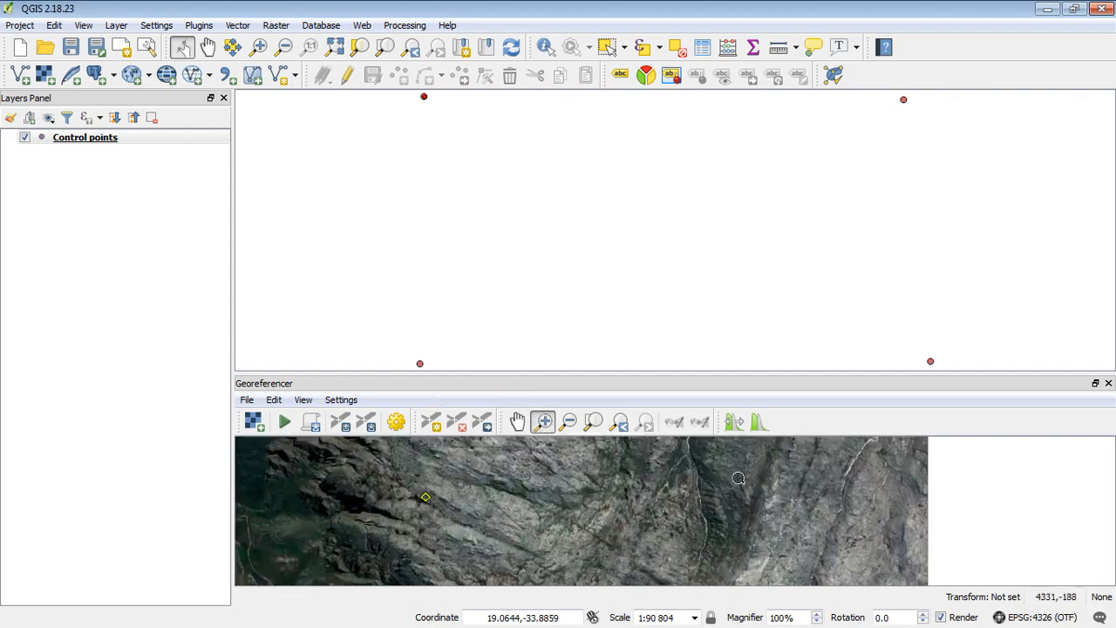
click(407, 501)
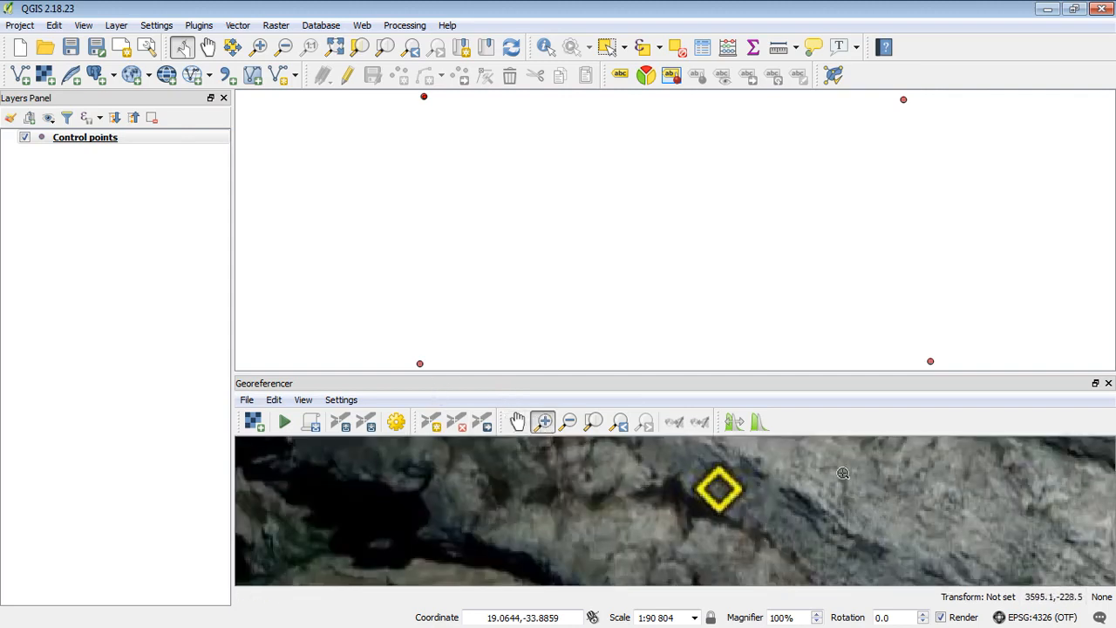
drag(747, 456, 685, 520)
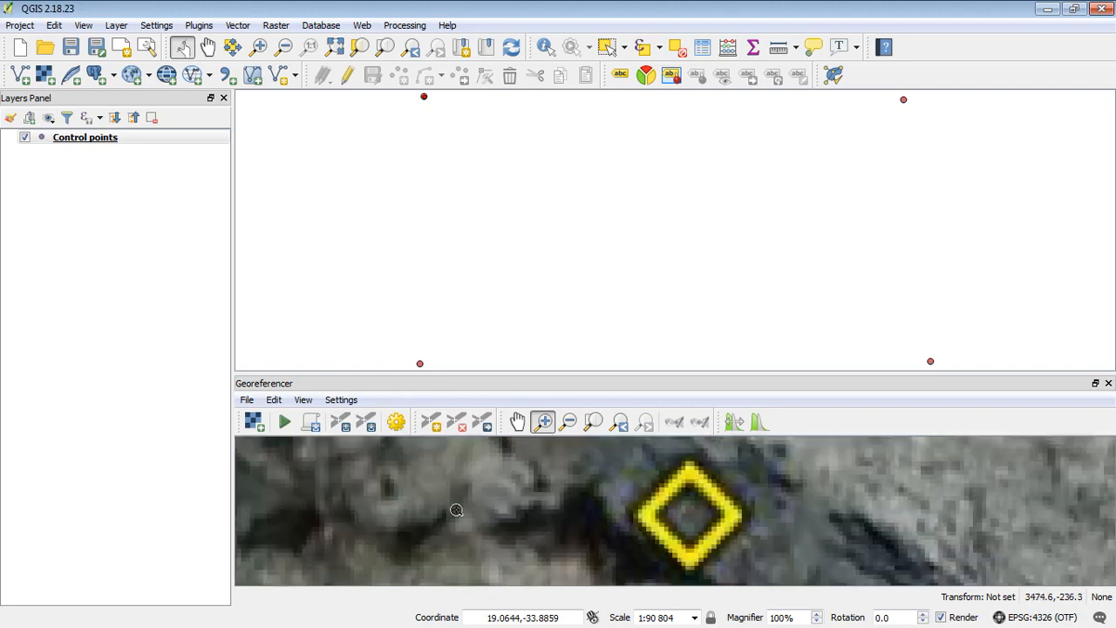
click(431, 422)
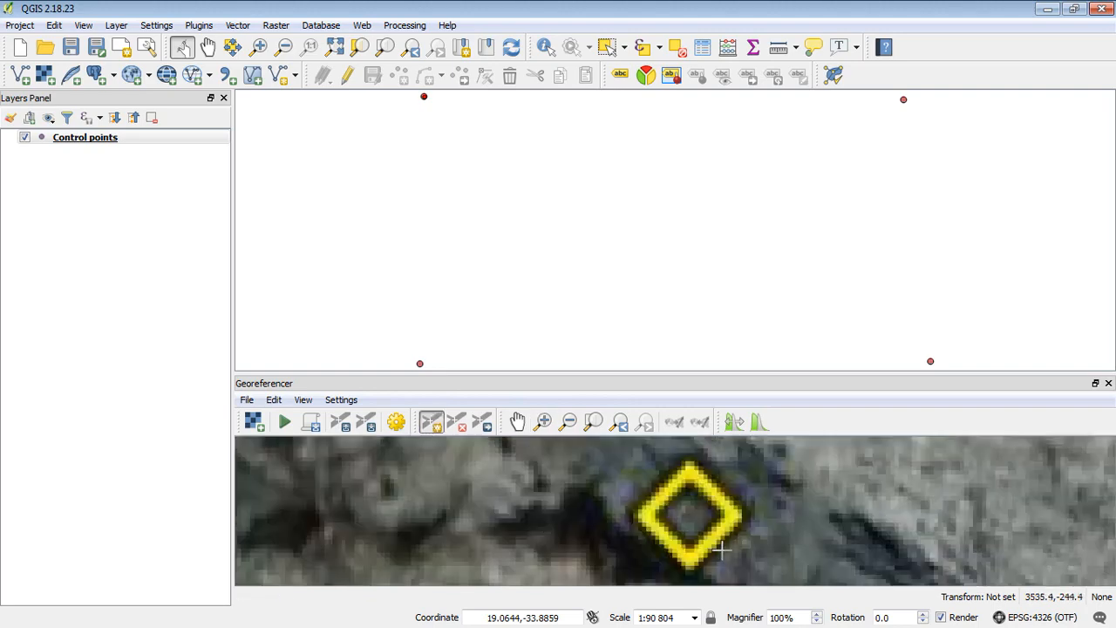
click(689, 516)
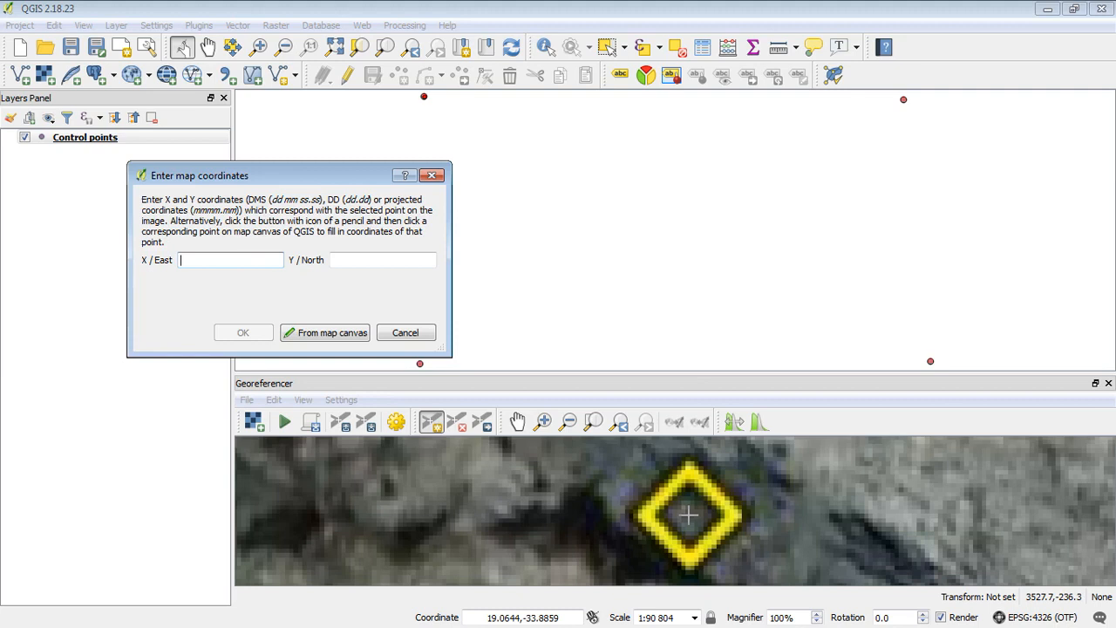
click(319, 332)
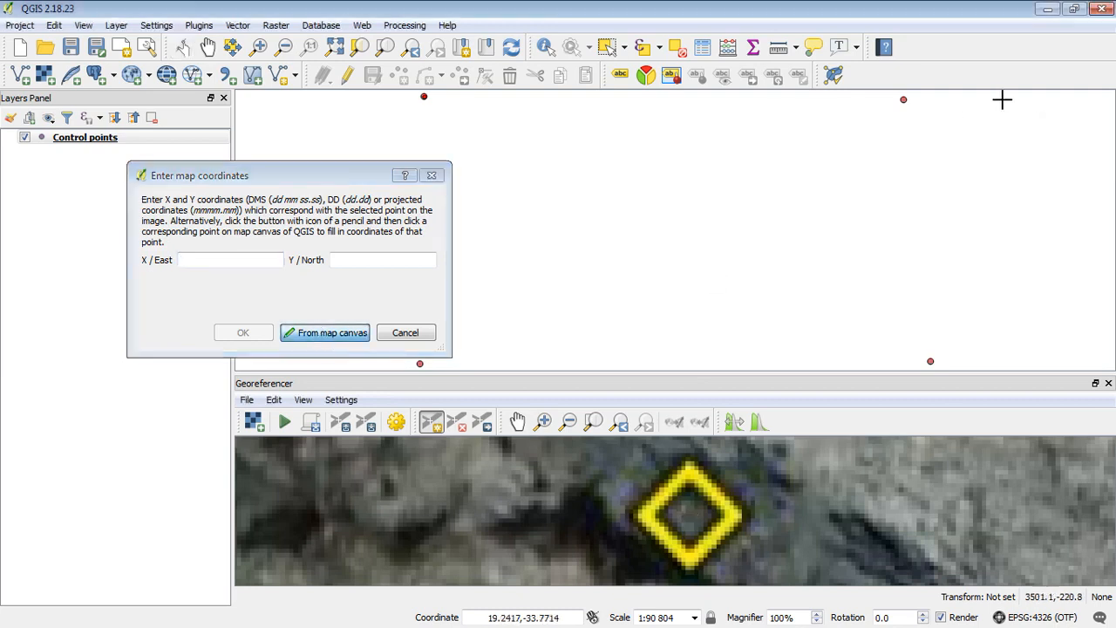
click(905, 100)
click(255, 333)
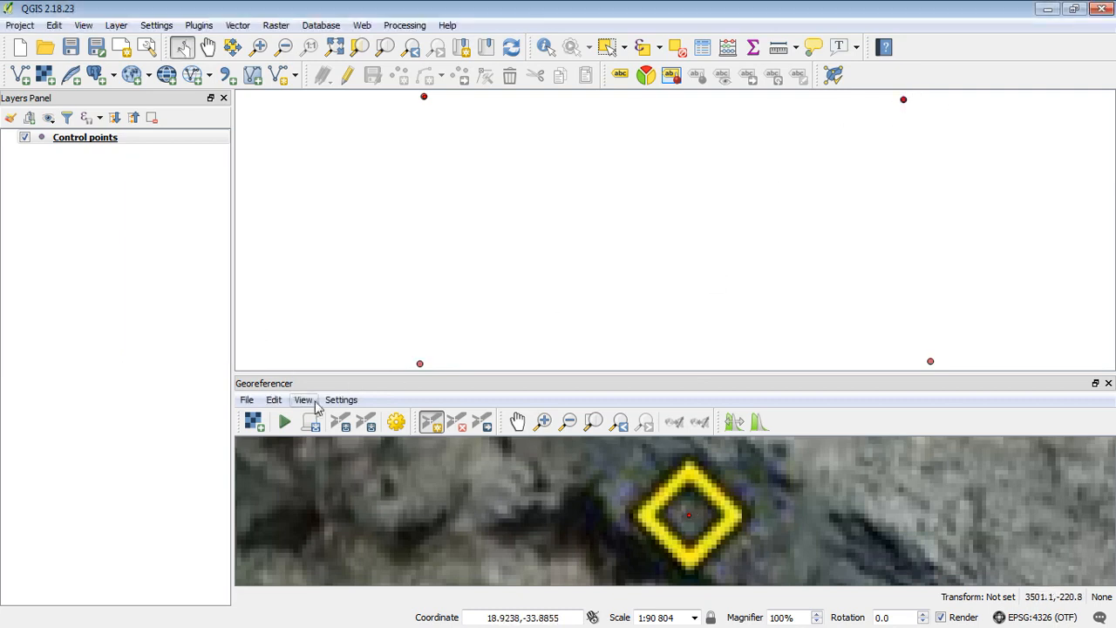
Show the whole image with both control points and shift the main map upward
click(594, 422)
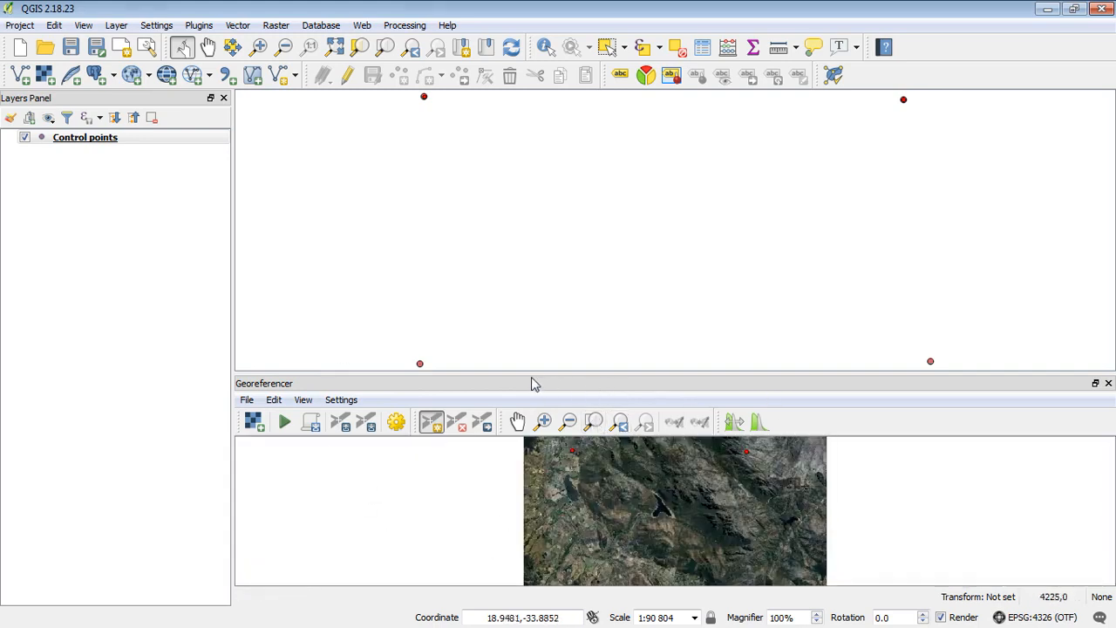
drag(527, 369, 526, 281)
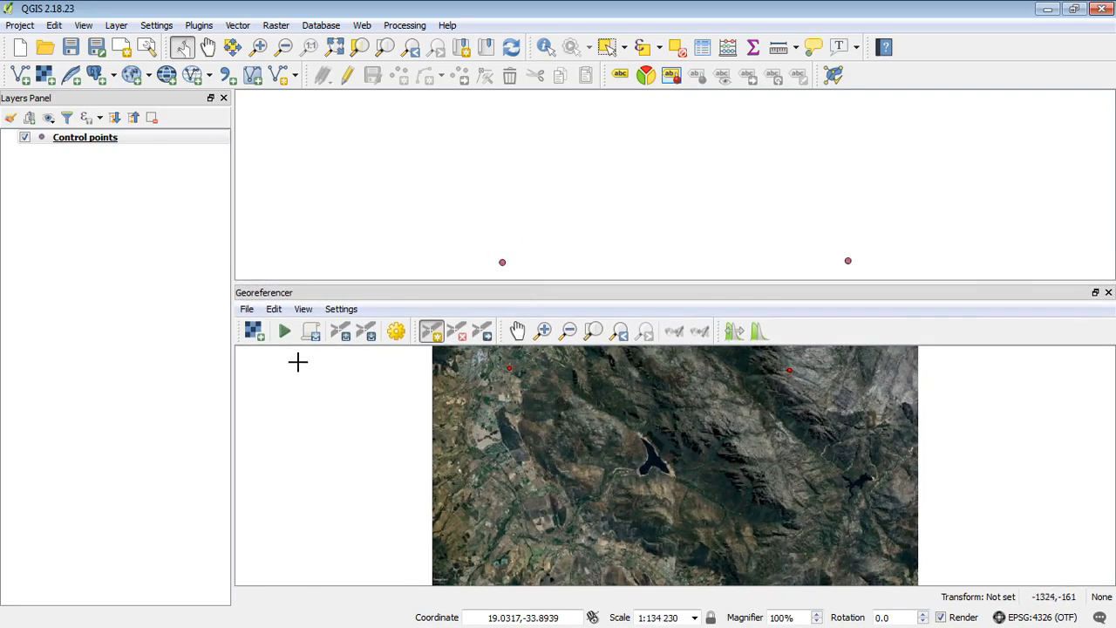
click(341, 310)
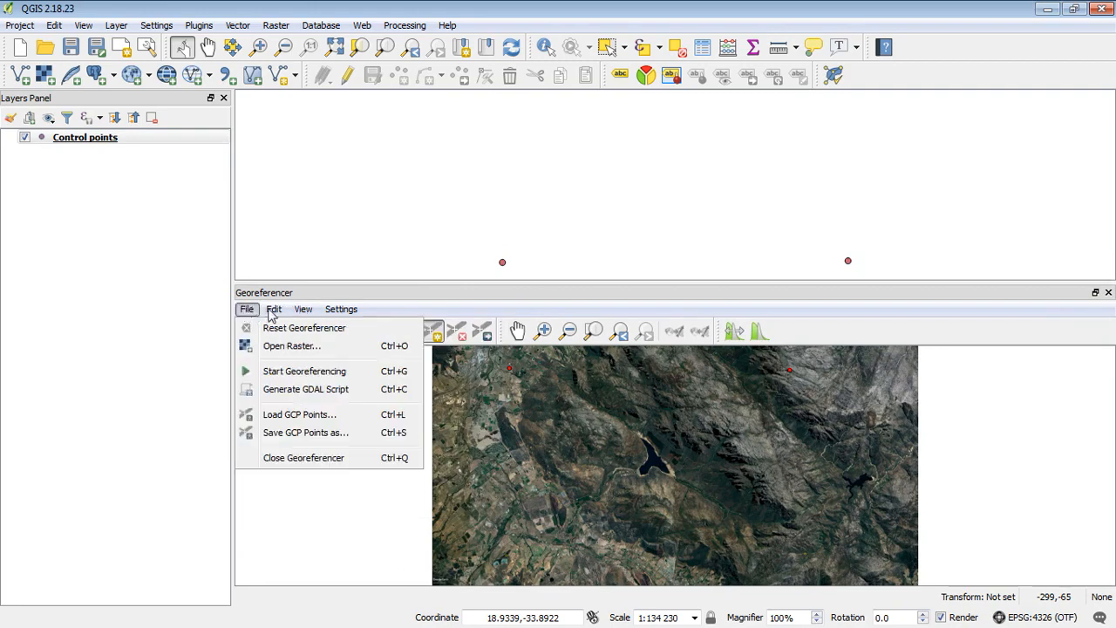
Show the GCP table, select the second point's row, and enlarge the image view above it
mouse_move(321, 314)
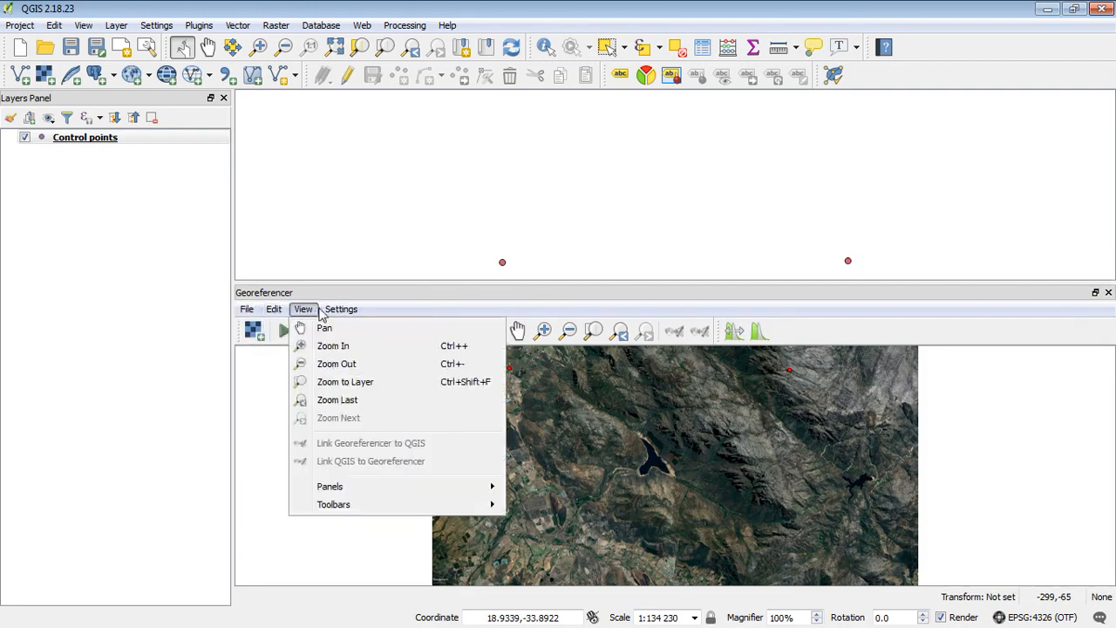
mouse_move(389, 491)
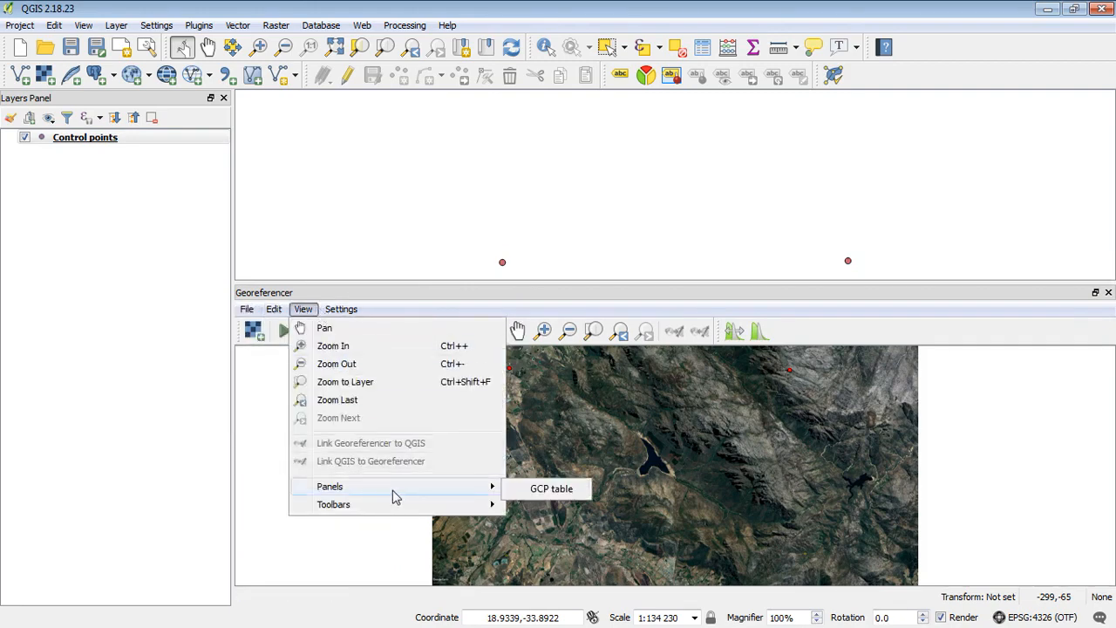
click(552, 491)
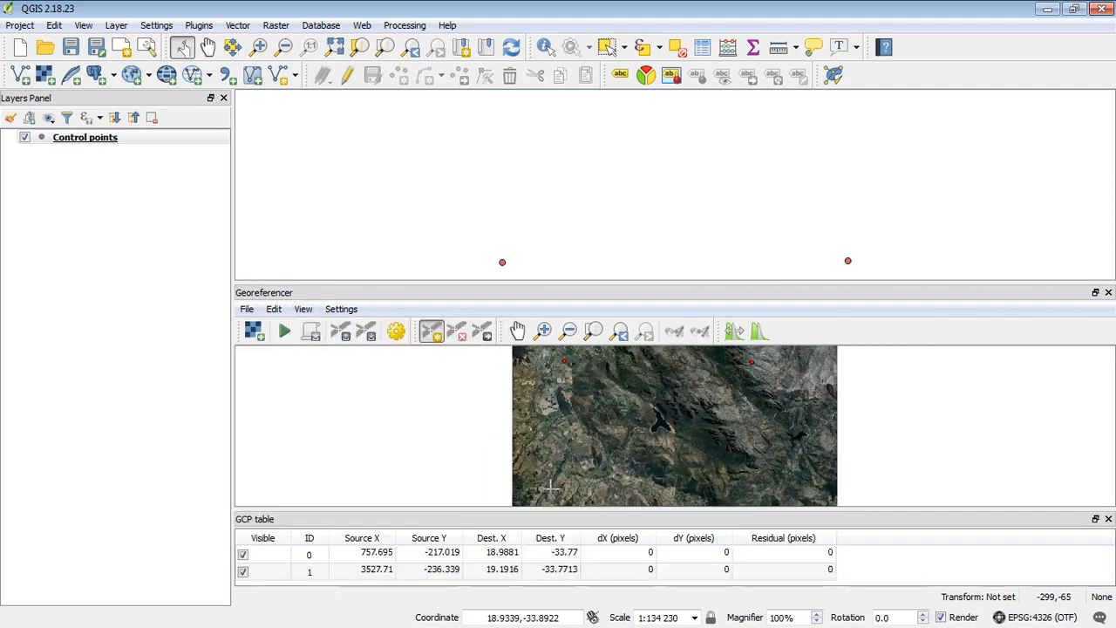
drag(506, 507, 514, 462)
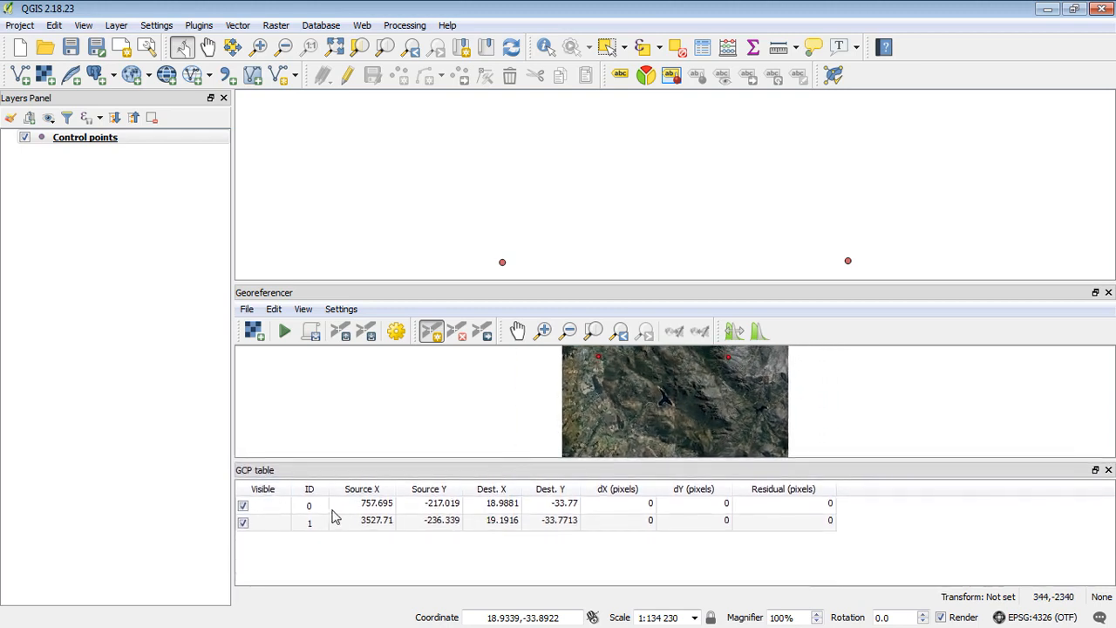
click(263, 526)
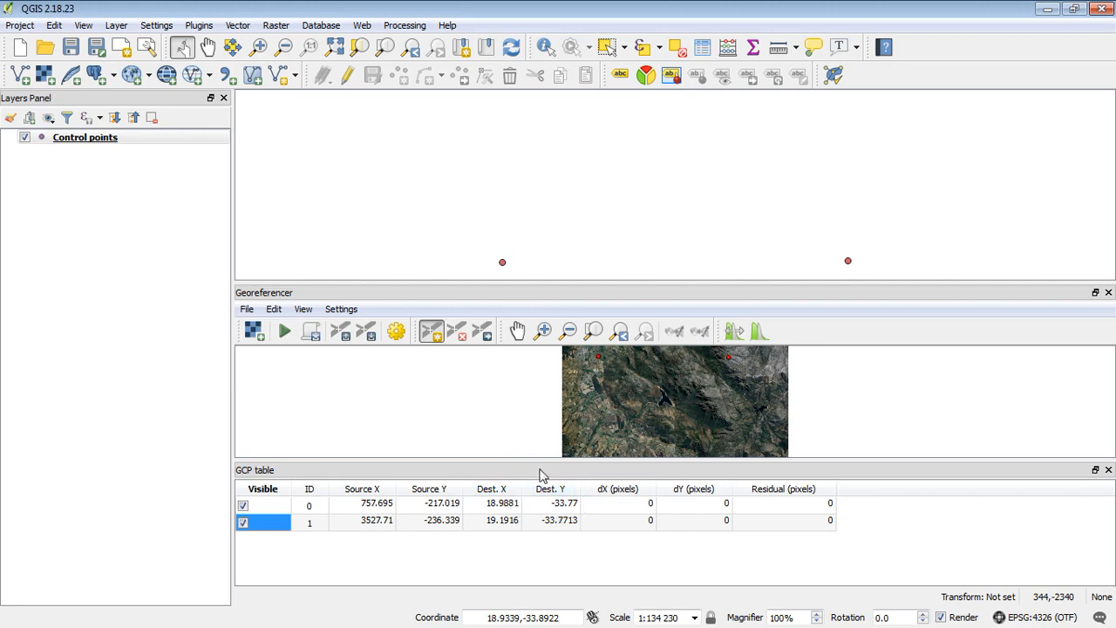
drag(528, 458, 528, 485)
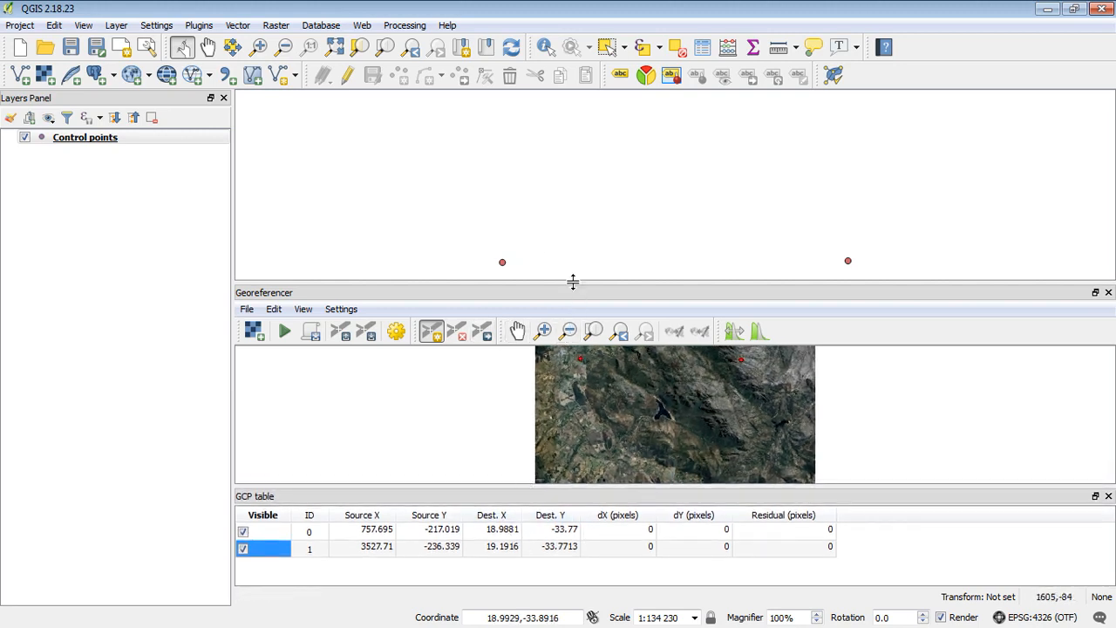
Add a third control point on the lower-left marker, linked to map coordinates 18.9863, -33.8834
drag(573, 281, 573, 259)
click(543, 310)
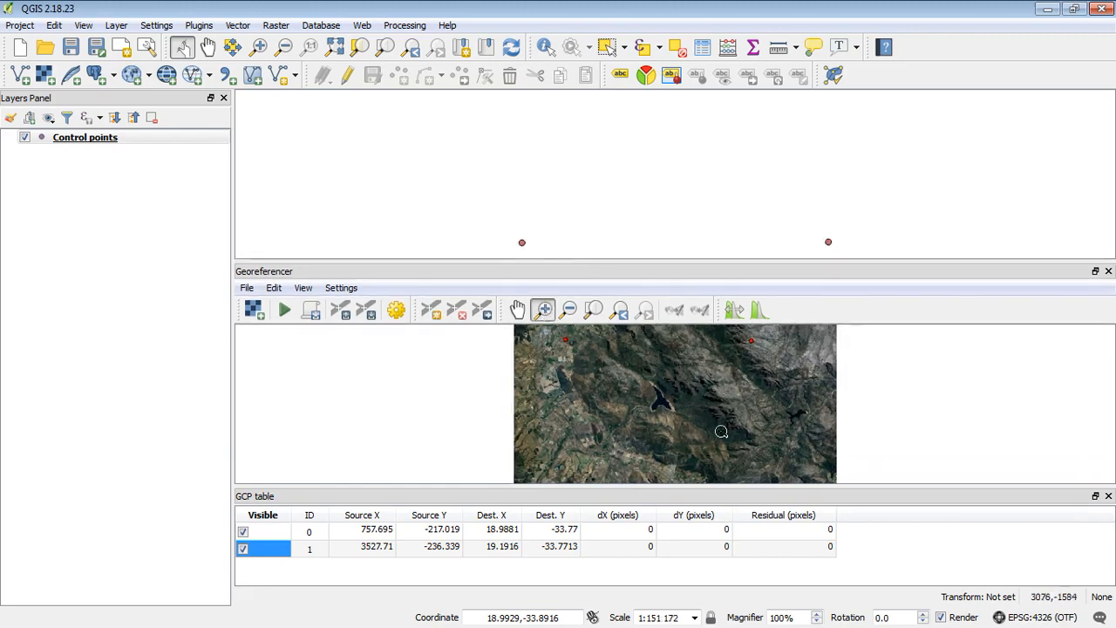
drag(598, 448, 549, 482)
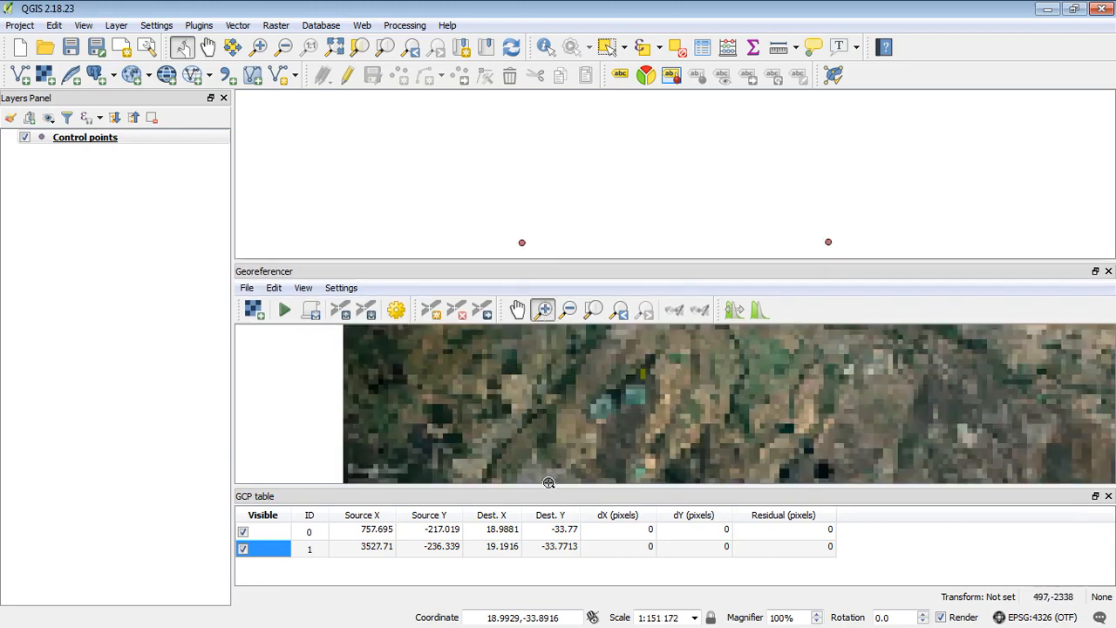
drag(676, 353, 617, 405)
drag(720, 358, 689, 394)
click(432, 310)
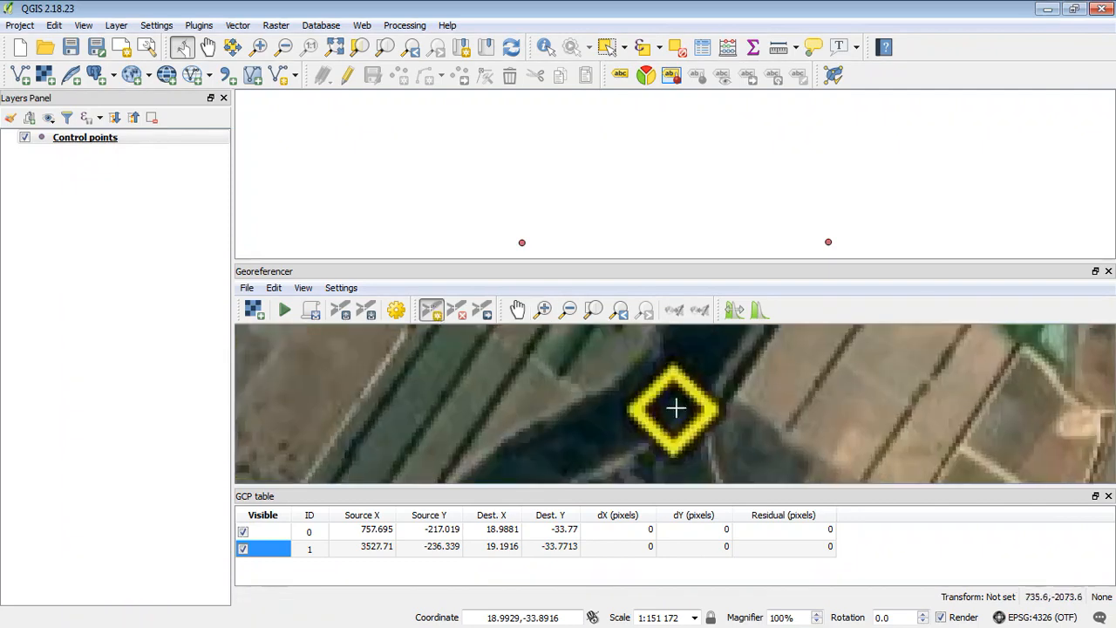
click(671, 410)
click(331, 332)
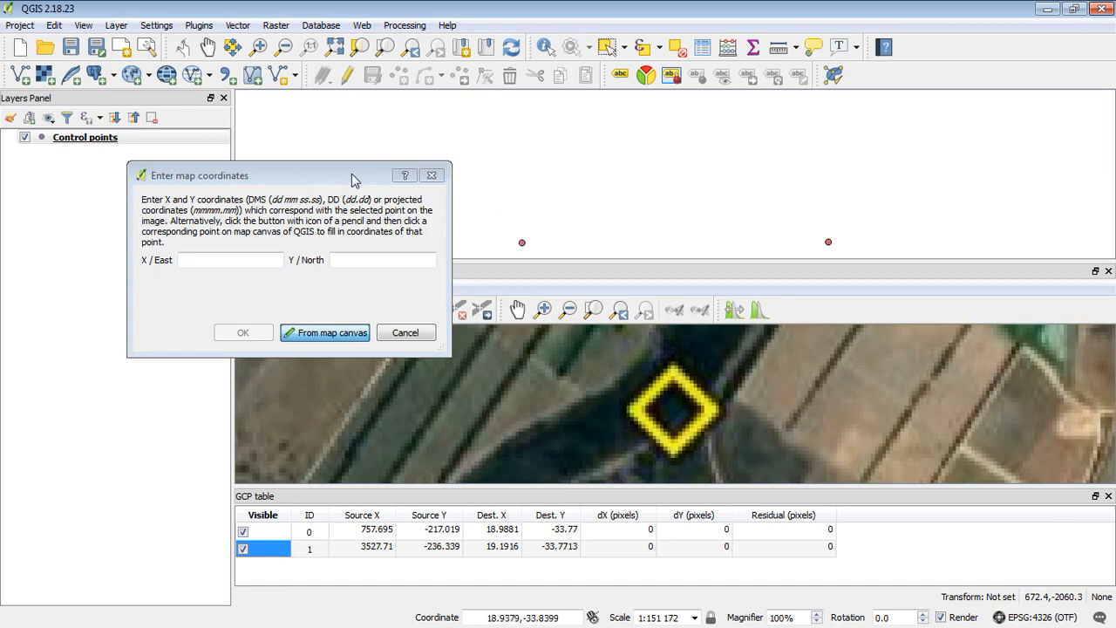
drag(349, 180, 216, 177)
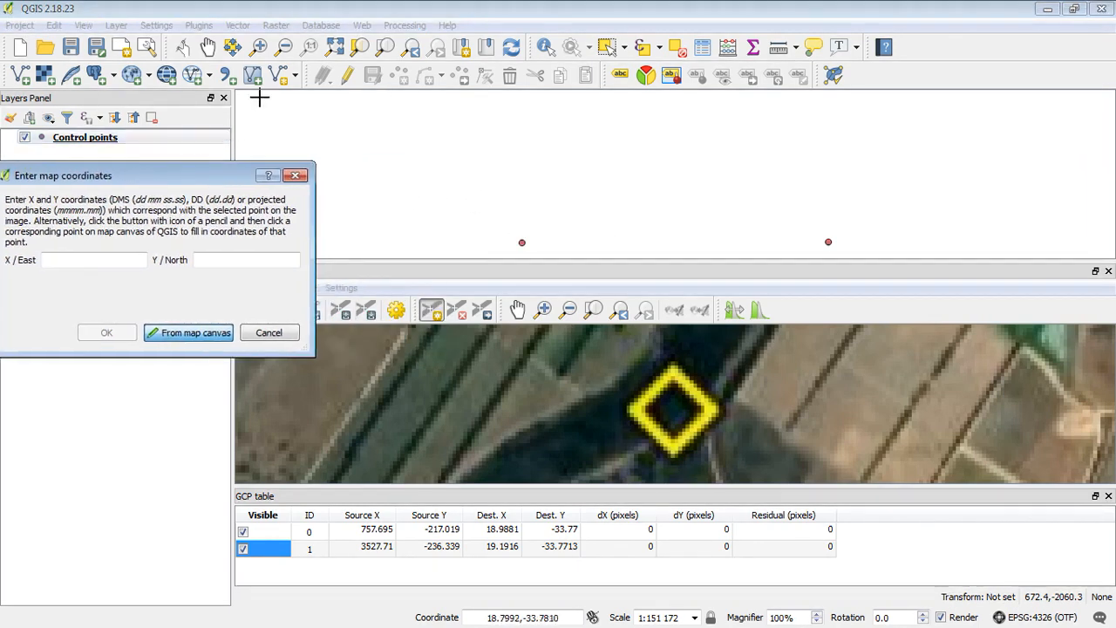
click(384, 46)
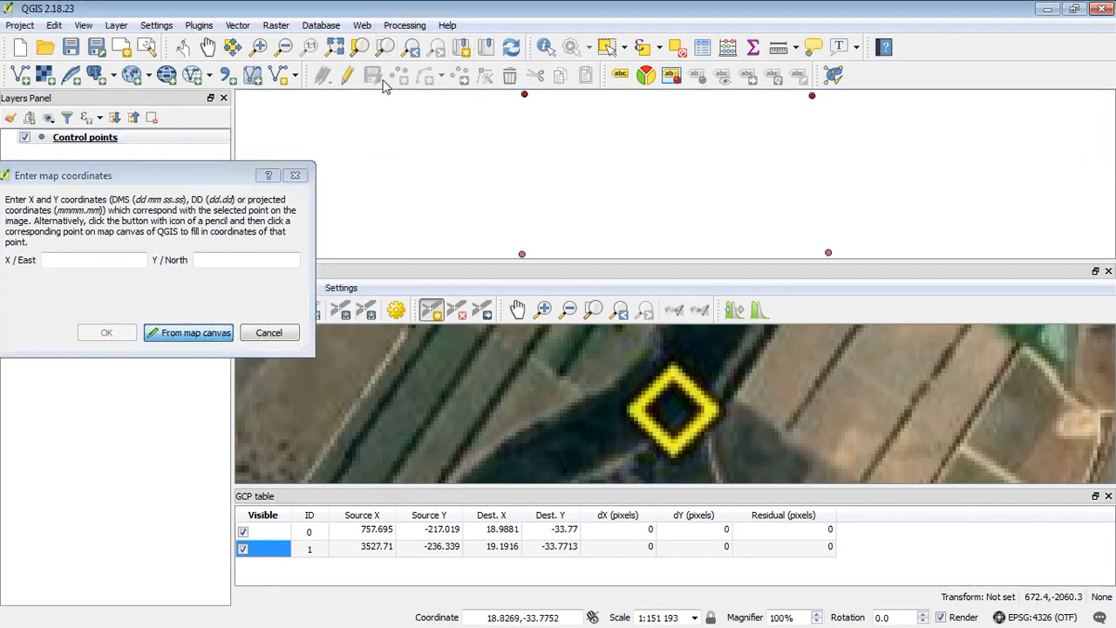
click(523, 252)
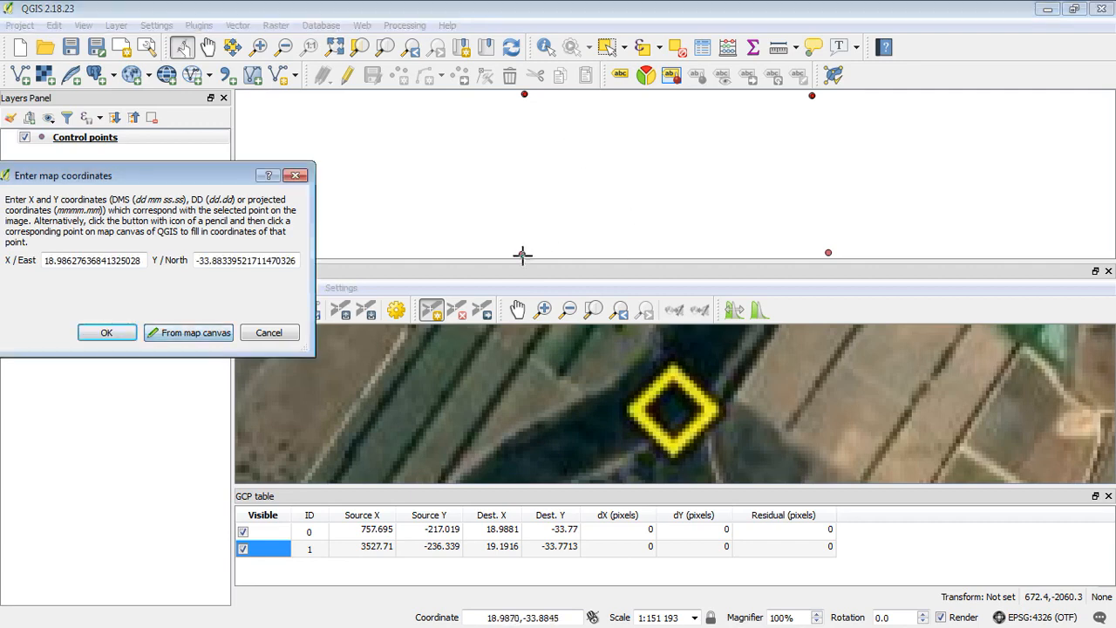
click(108, 332)
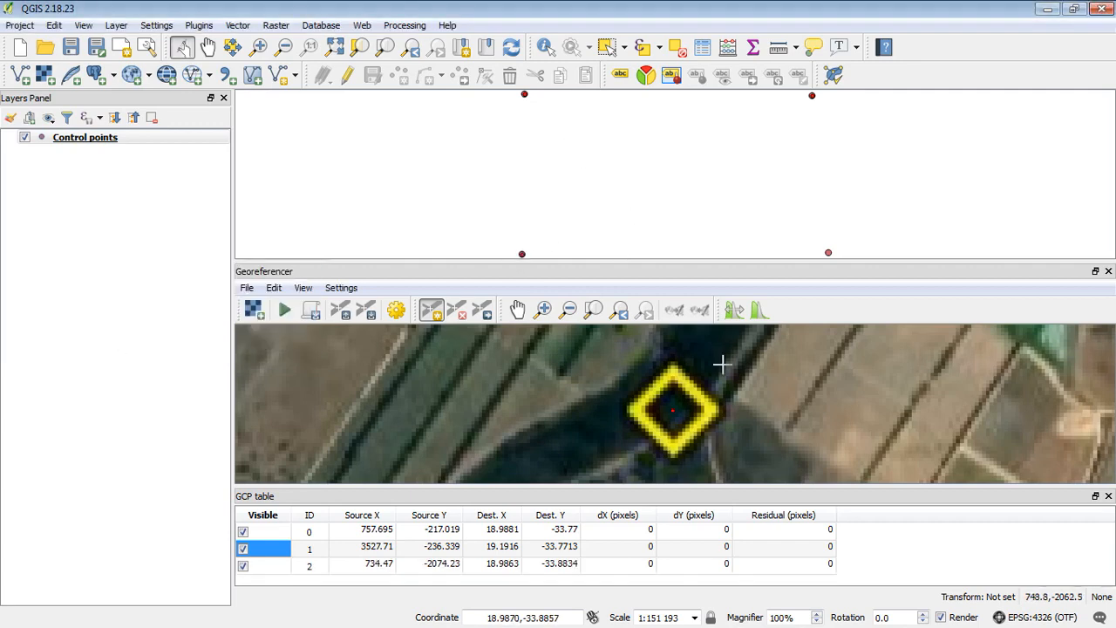
Zoom and pan the image view closely onto the lower-right yellow marker
click(592, 311)
click(541, 309)
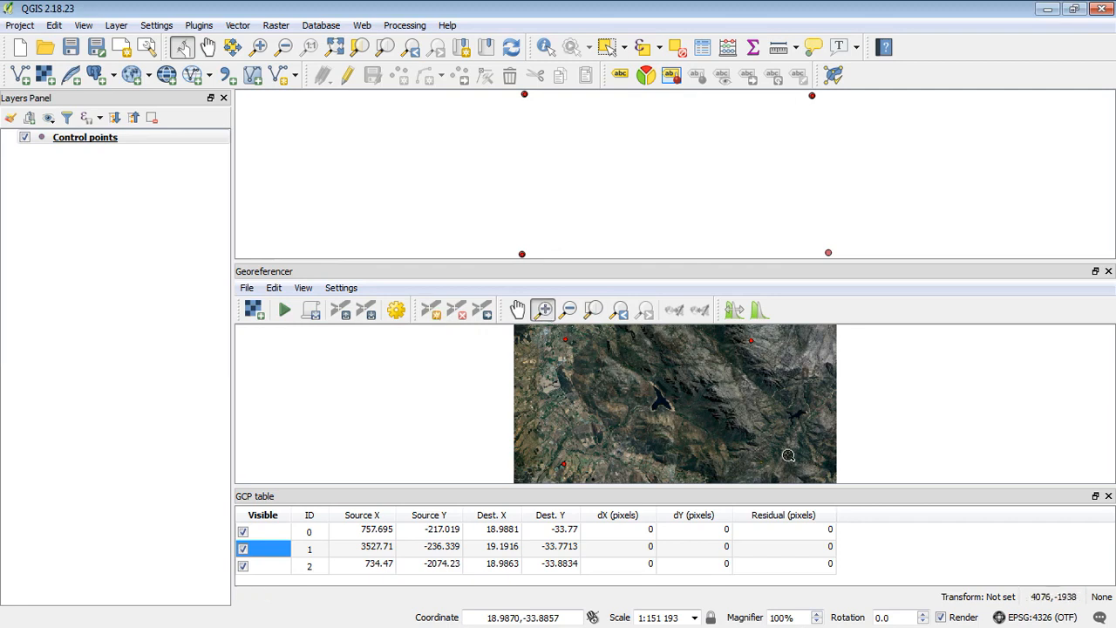
drag(813, 464, 779, 481)
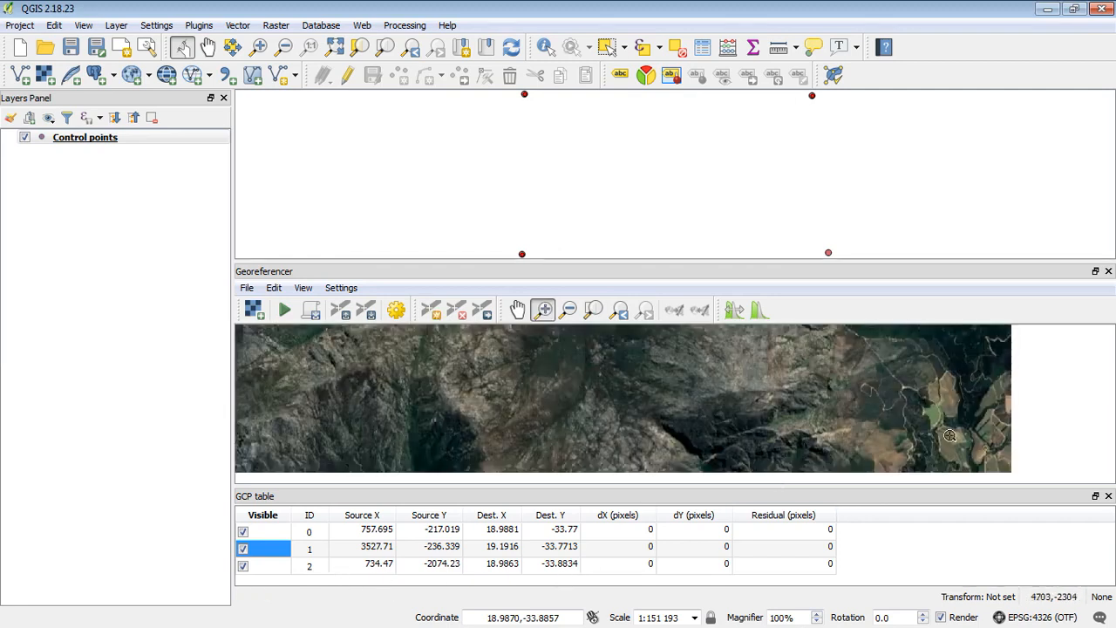
click(517, 309)
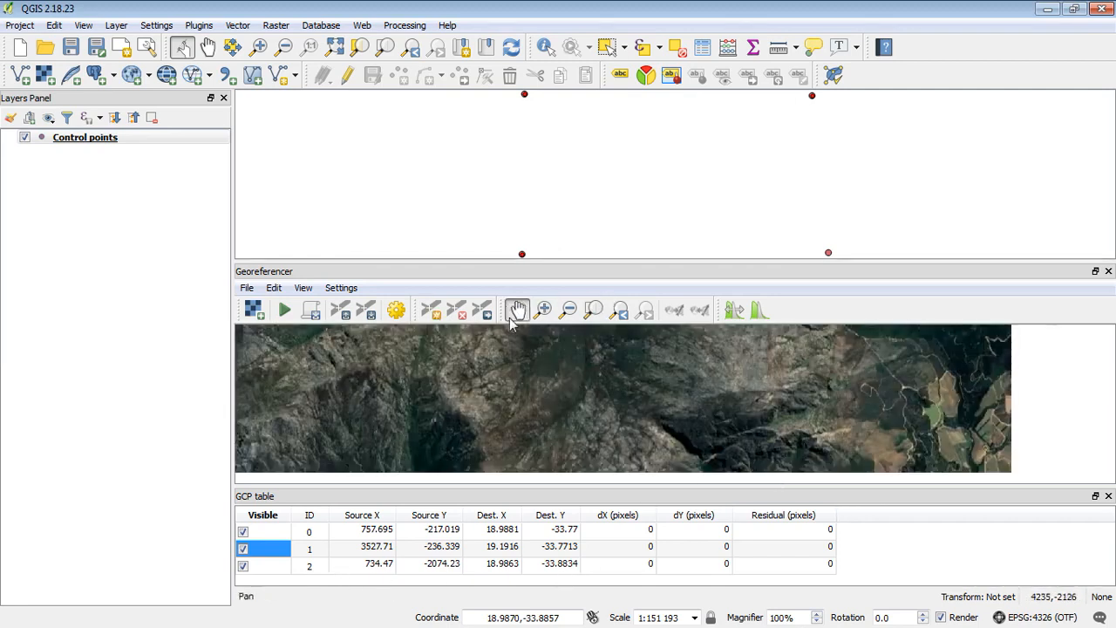
drag(542, 462, 575, 390)
mouse_move(648, 398)
mouse_down()
mouse_move(635, 463)
mouse_move(596, 466)
mouse_move(533, 375)
mouse_move(564, 332)
mouse_up()
click(543, 310)
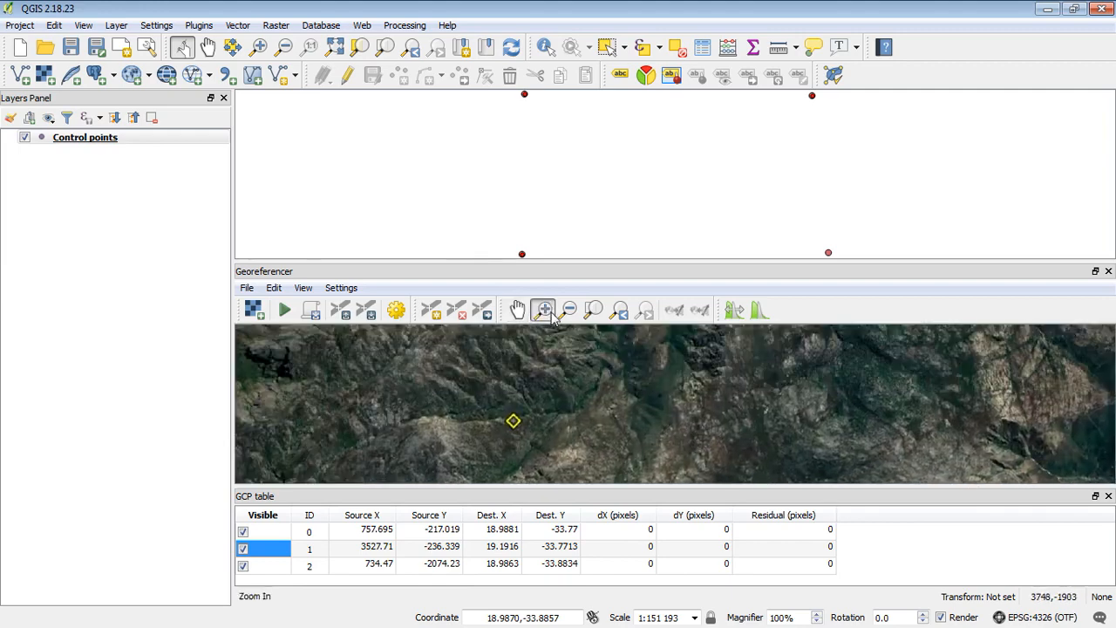
click(510, 428)
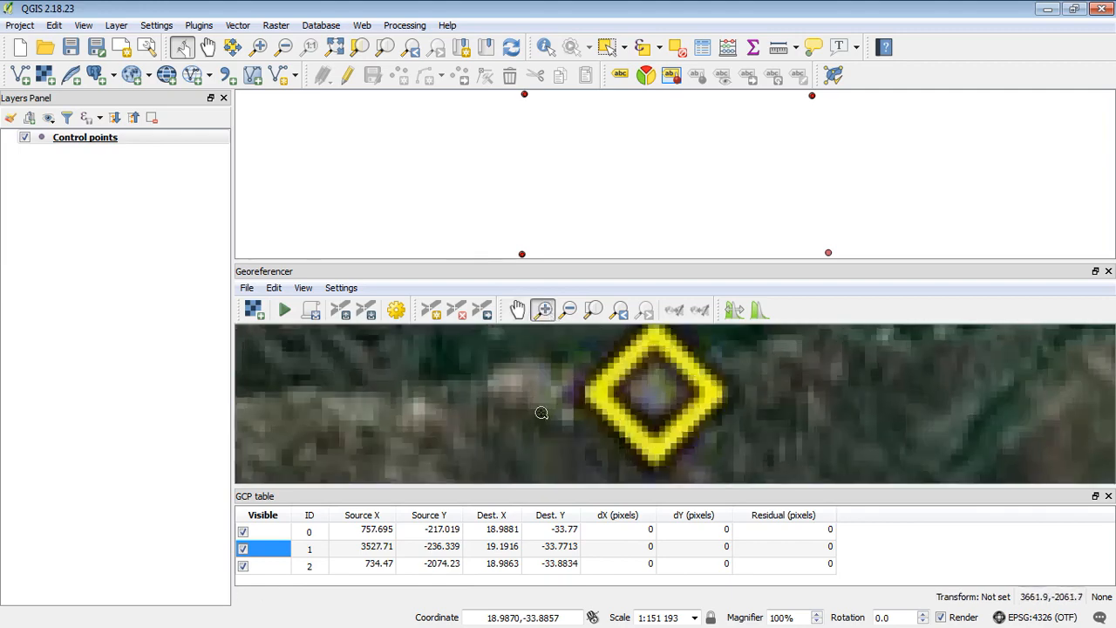
Add the fourth control point on that marker, linked to map coordinates 19.2032, -33.8824
click(439, 314)
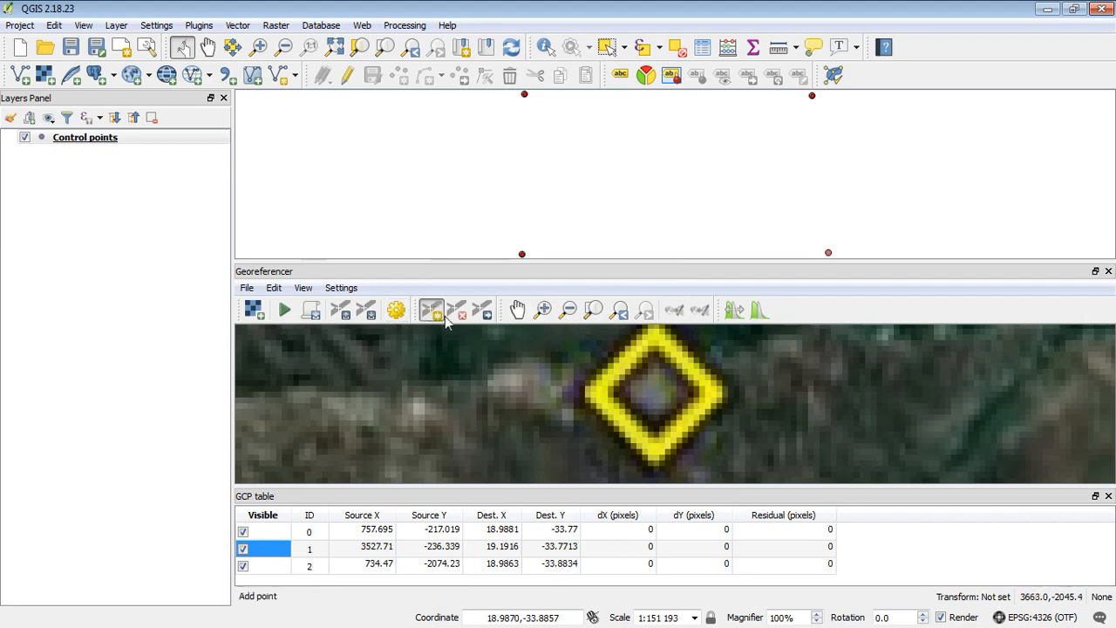
click(651, 397)
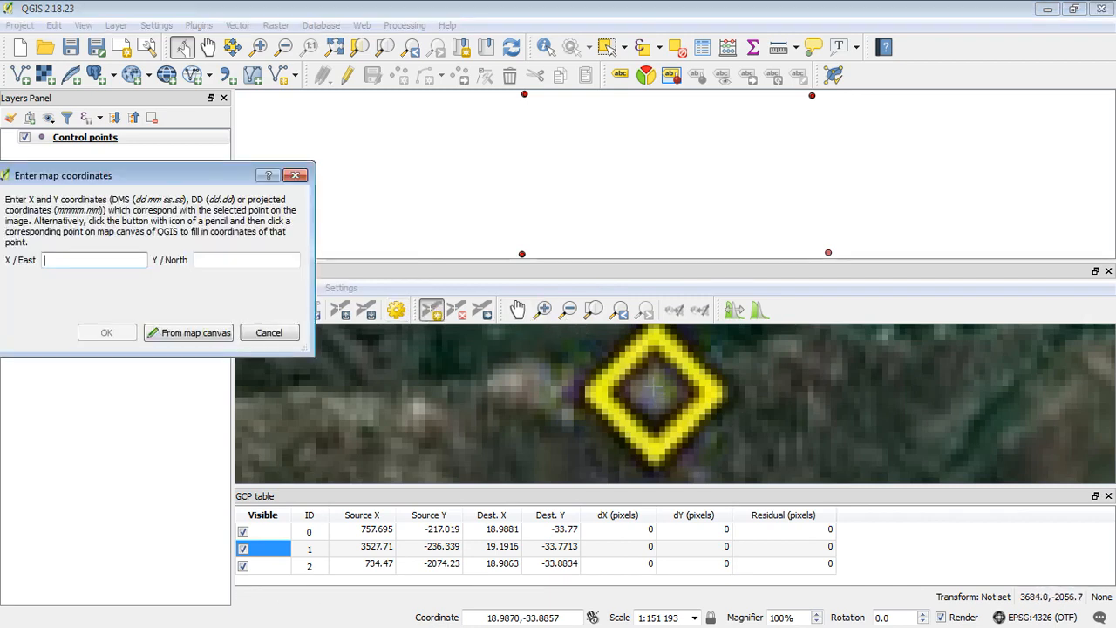
click(188, 332)
click(829, 252)
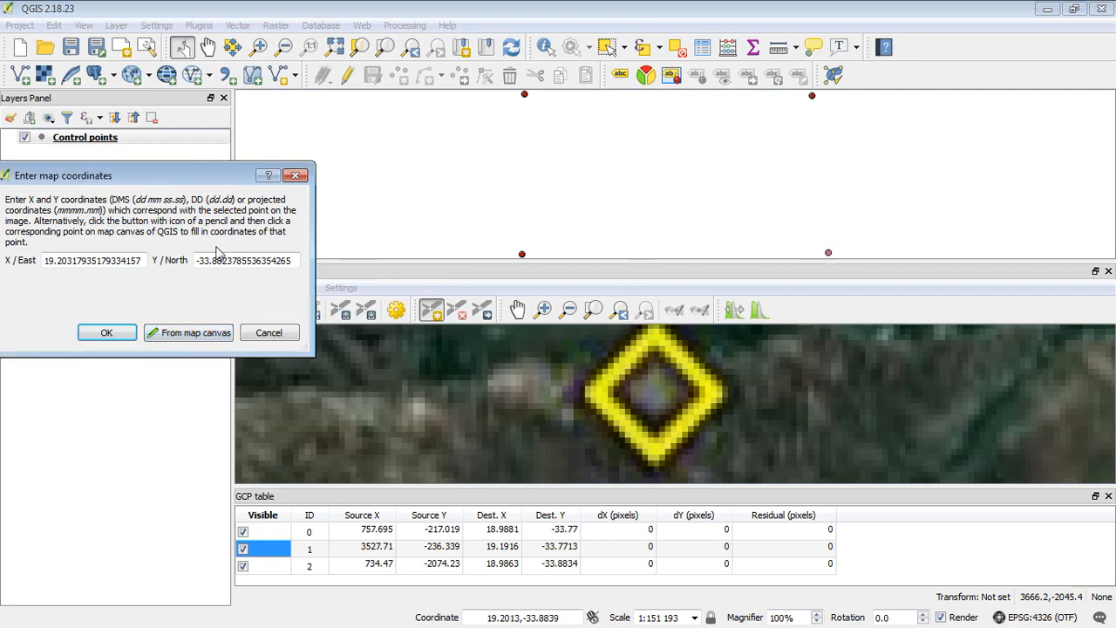
drag(149, 180, 441, 167)
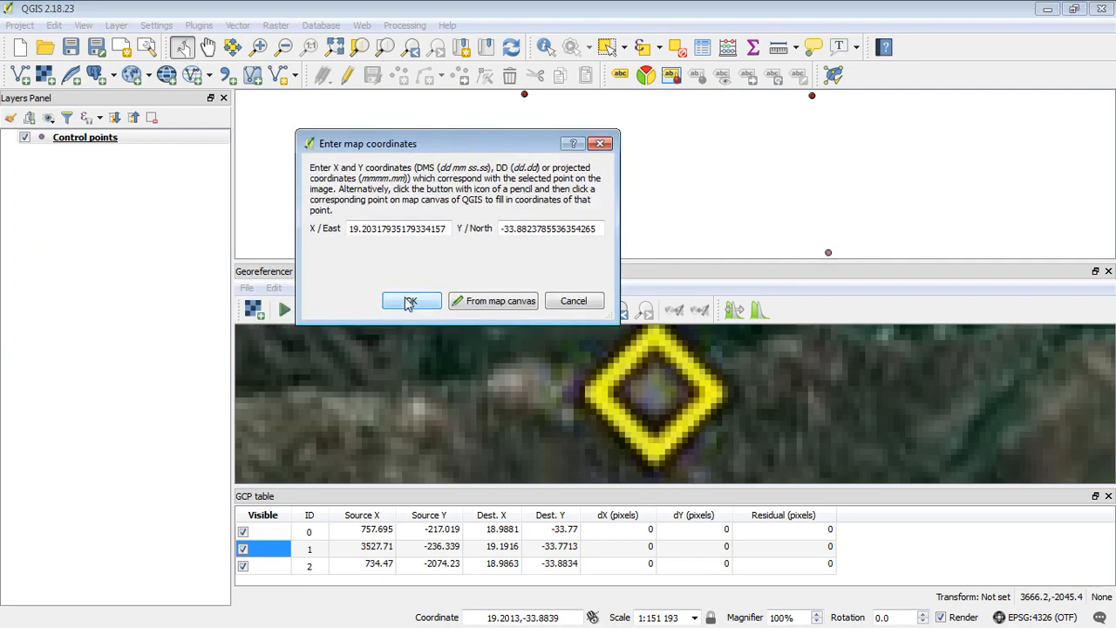
click(411, 299)
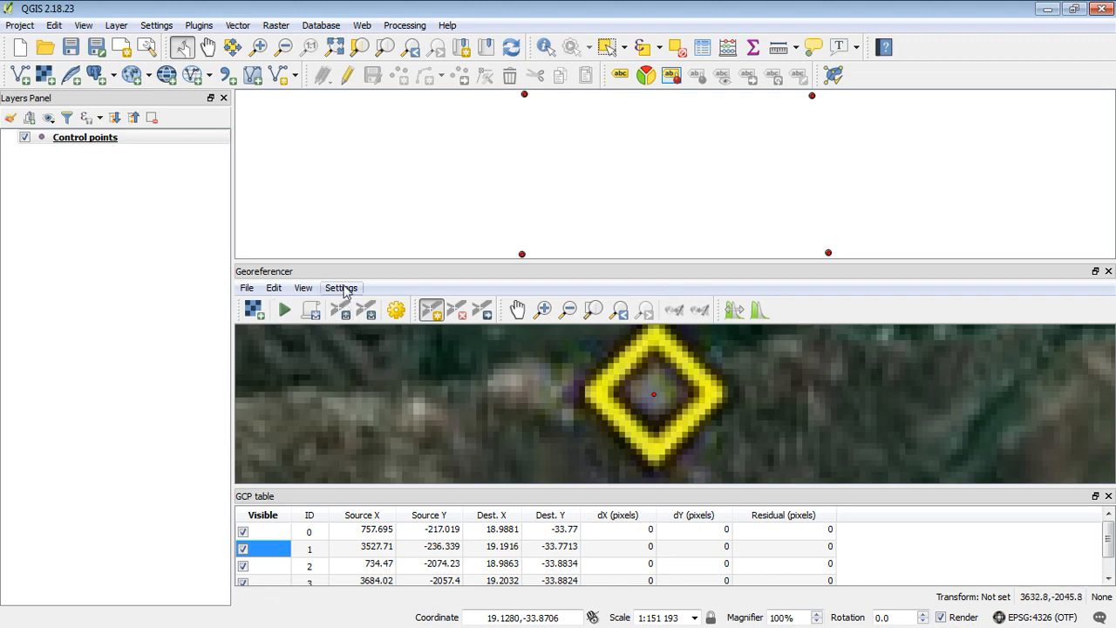
Set a Linear transformation with Nearest neighbour resampling and target SRS EPSG:4326 - WGS 84
click(398, 312)
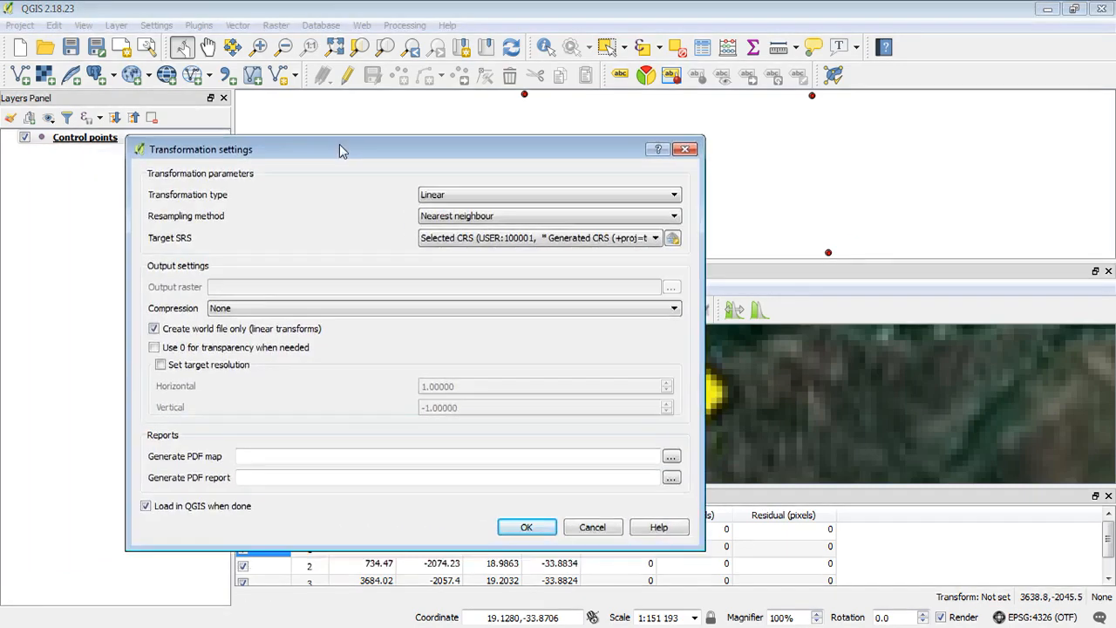
drag(339, 144, 561, 125)
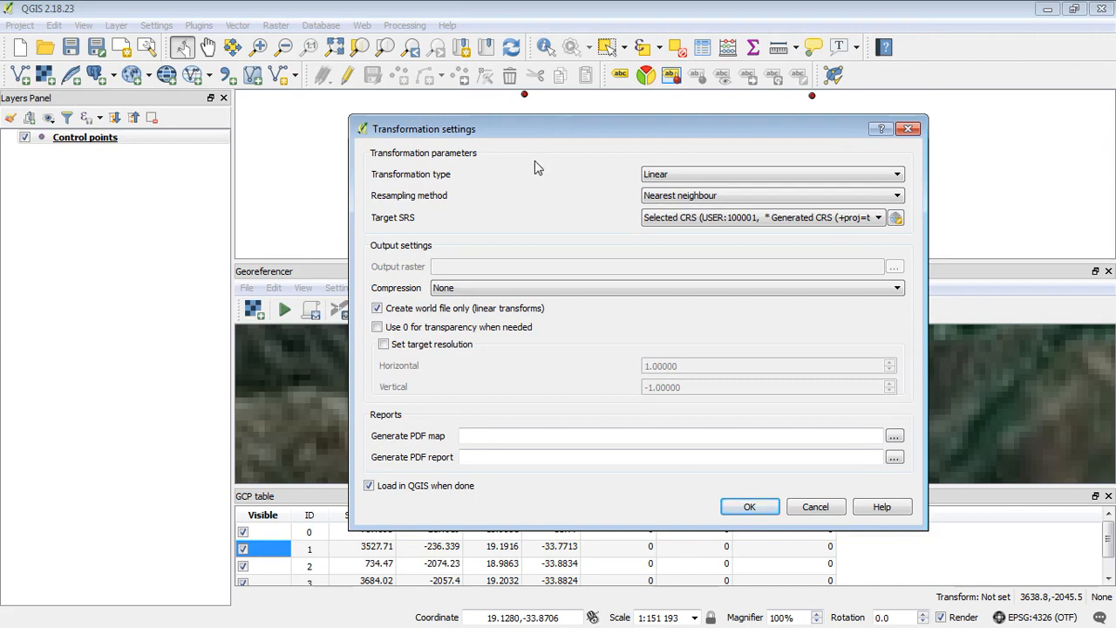
click(783, 175)
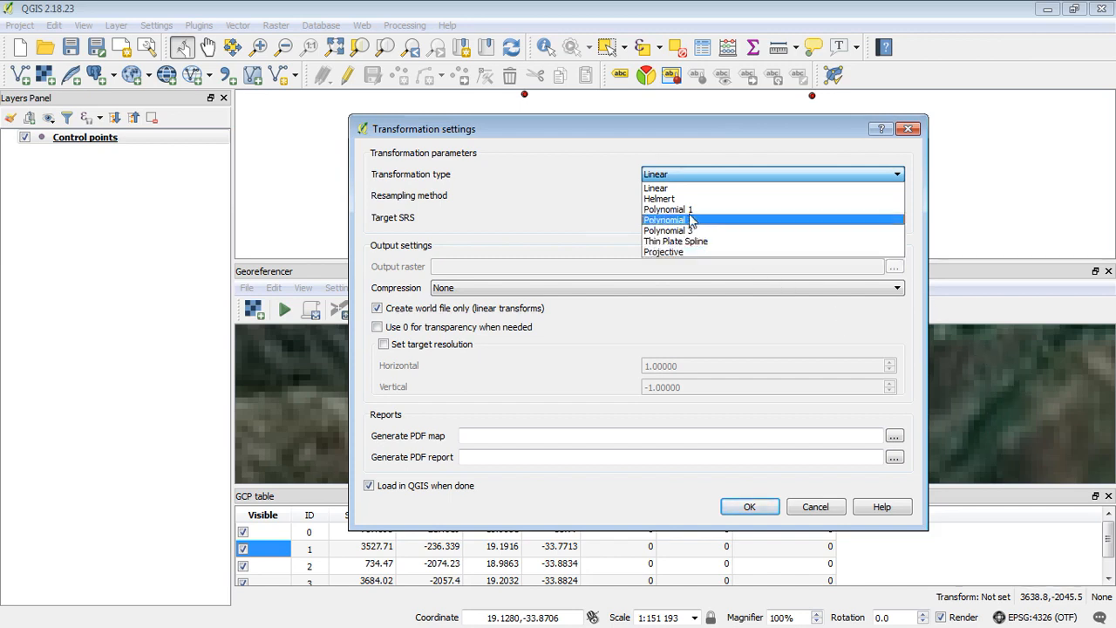
click(678, 190)
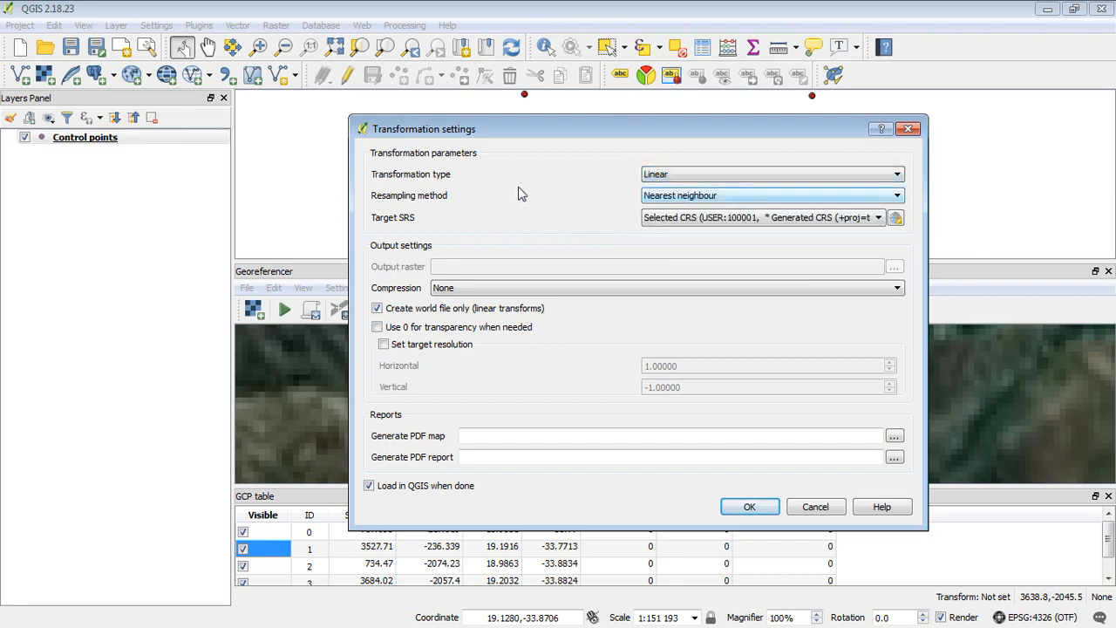
click(816, 198)
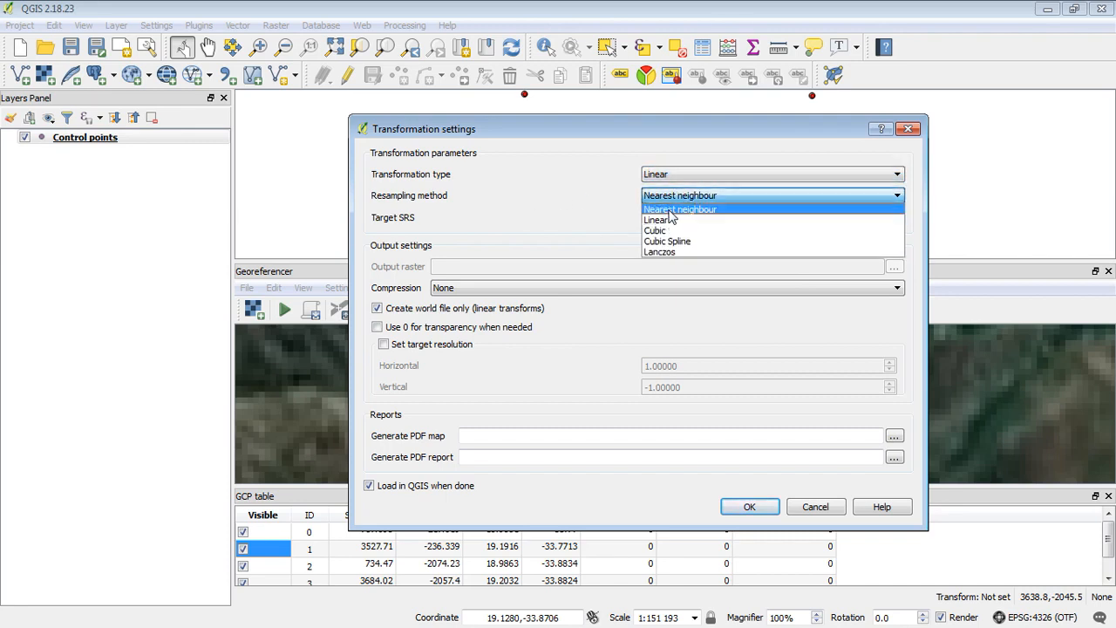
click(670, 212)
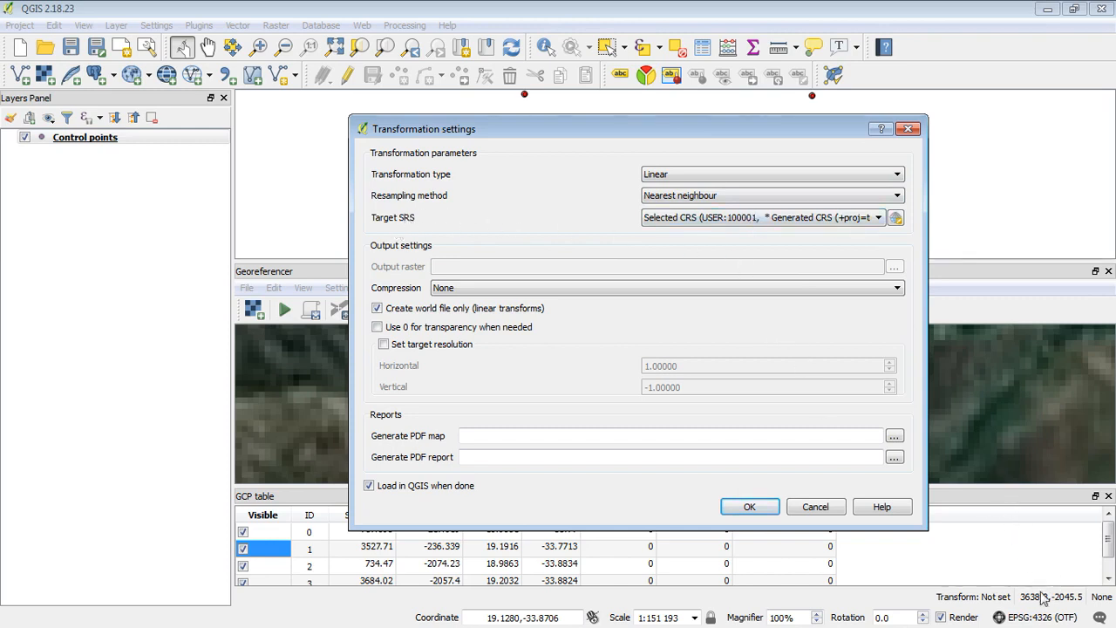
click(878, 217)
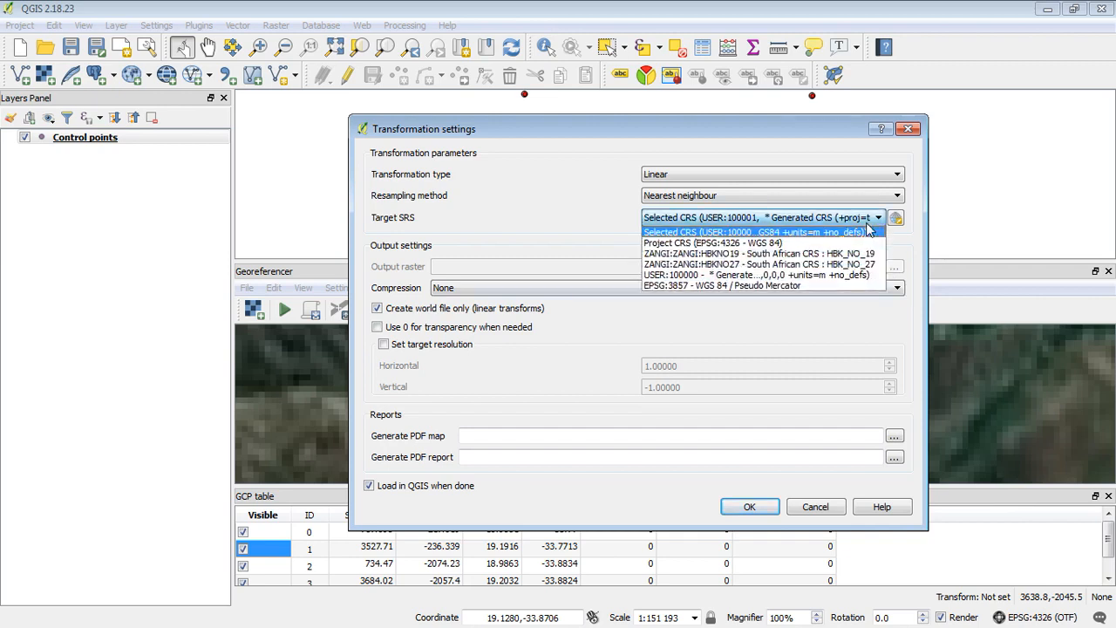
click(703, 243)
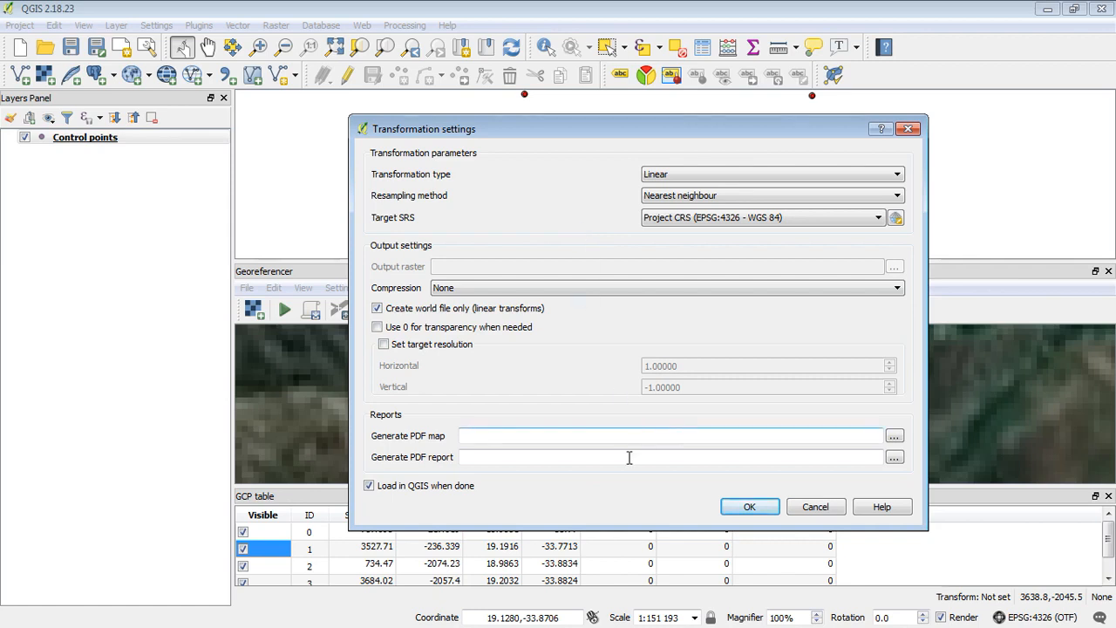
click(762, 513)
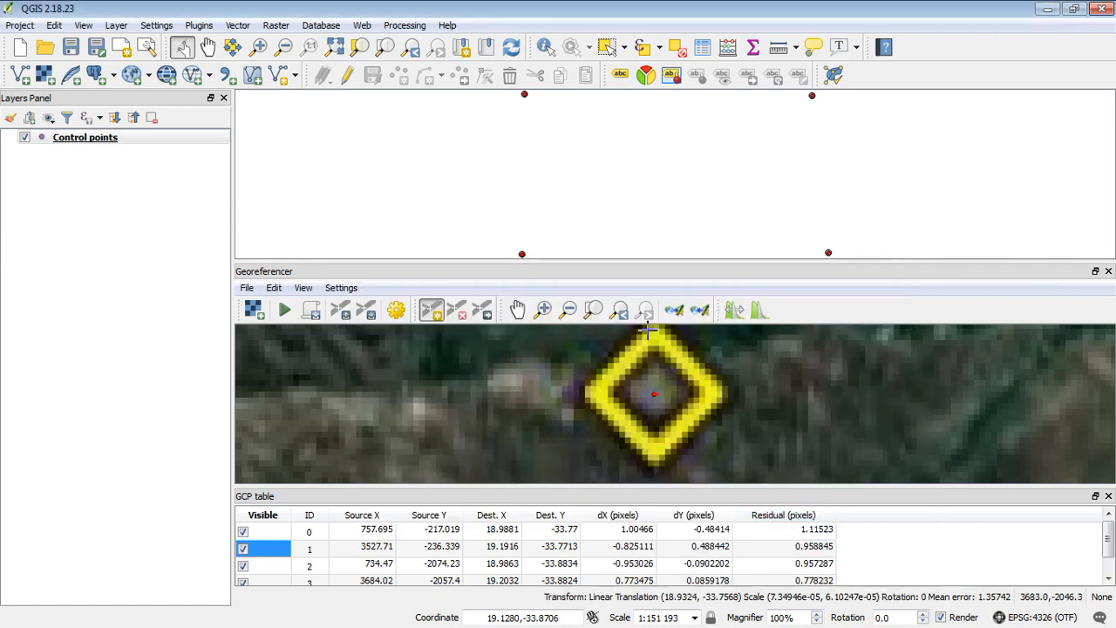
Start georeferencing and assign WGS 84 (EPSG:4326) as the GERASTER raster's CRS
click(286, 310)
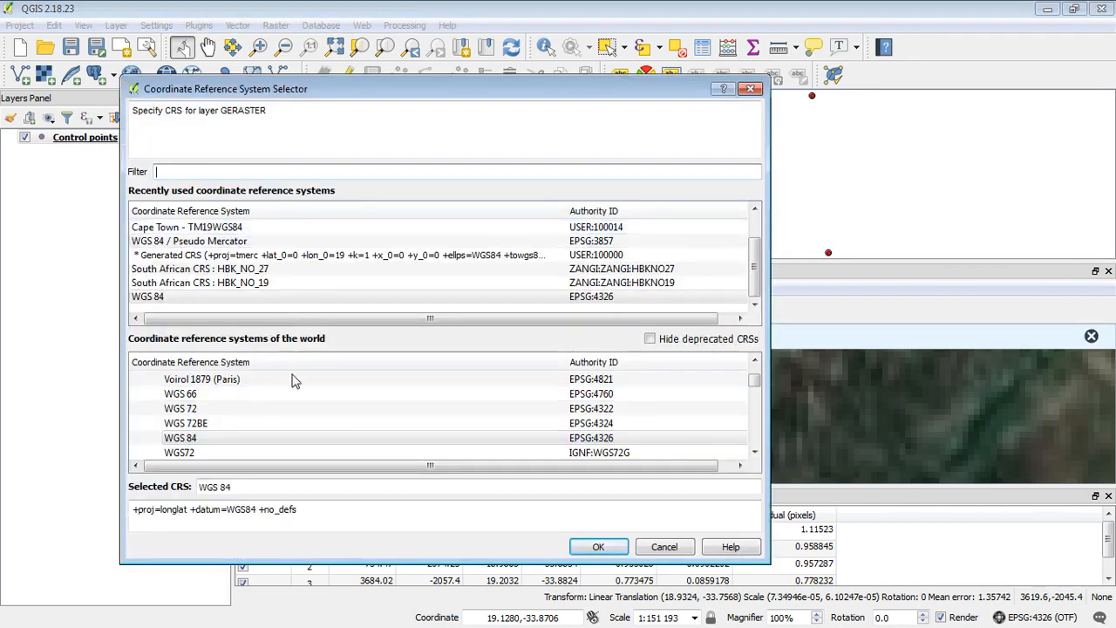
click(231, 440)
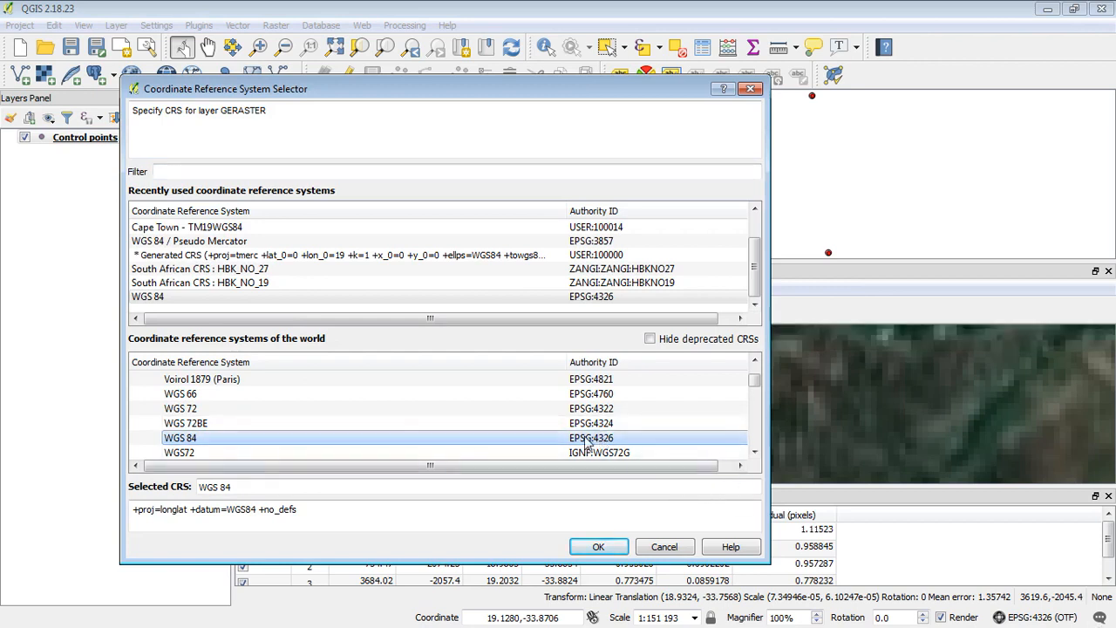
click(598, 547)
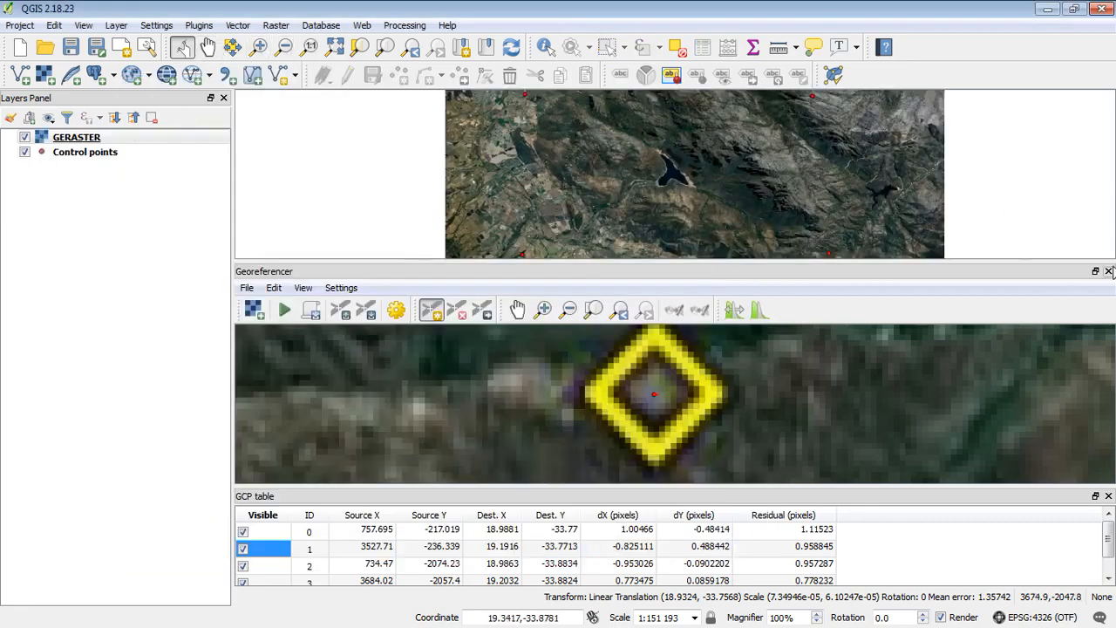
Close the Georeferencer and explore the georeferenced GERASTER imagery on the main map
click(1108, 271)
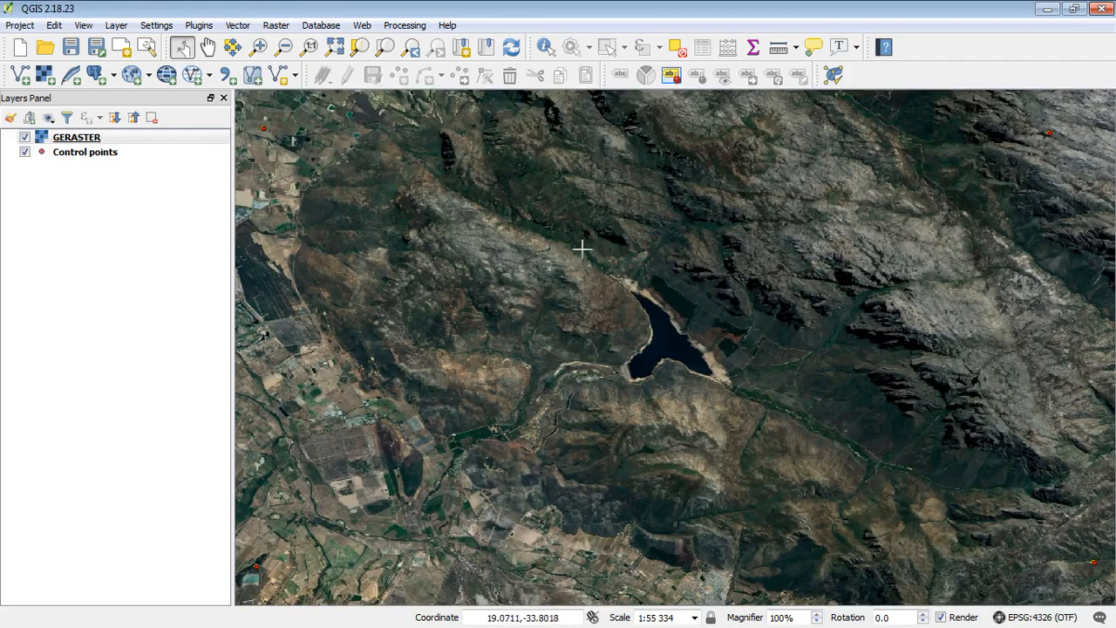
click(258, 46)
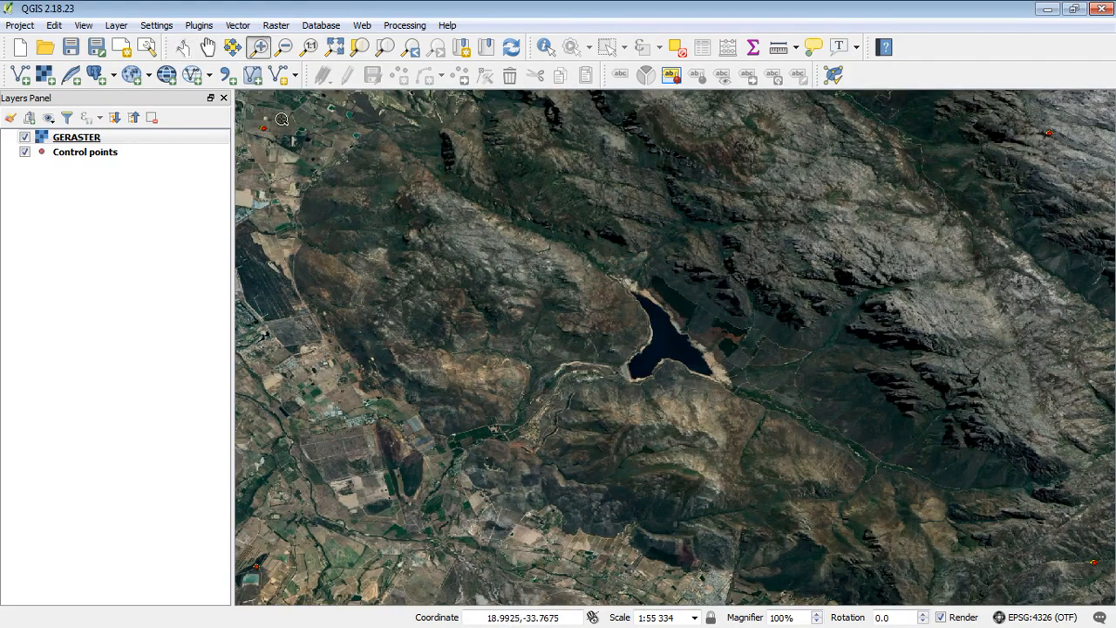
drag(282, 118, 244, 159)
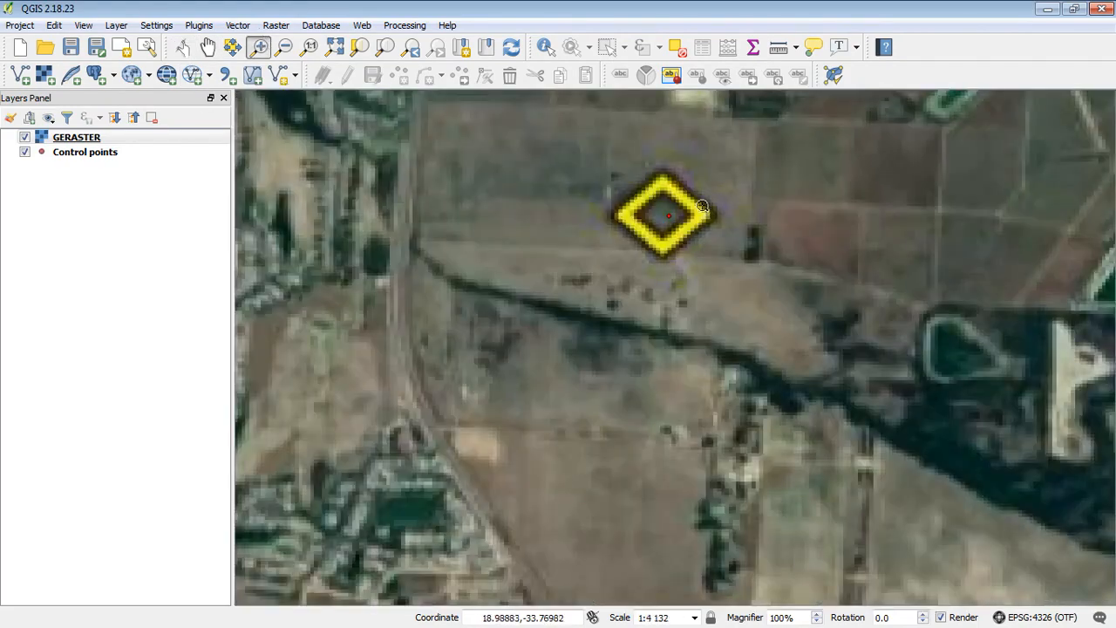
click(284, 46)
drag(418, 131, 782, 295)
drag(578, 253, 459, 209)
click(207, 47)
drag(823, 503, 829, 348)
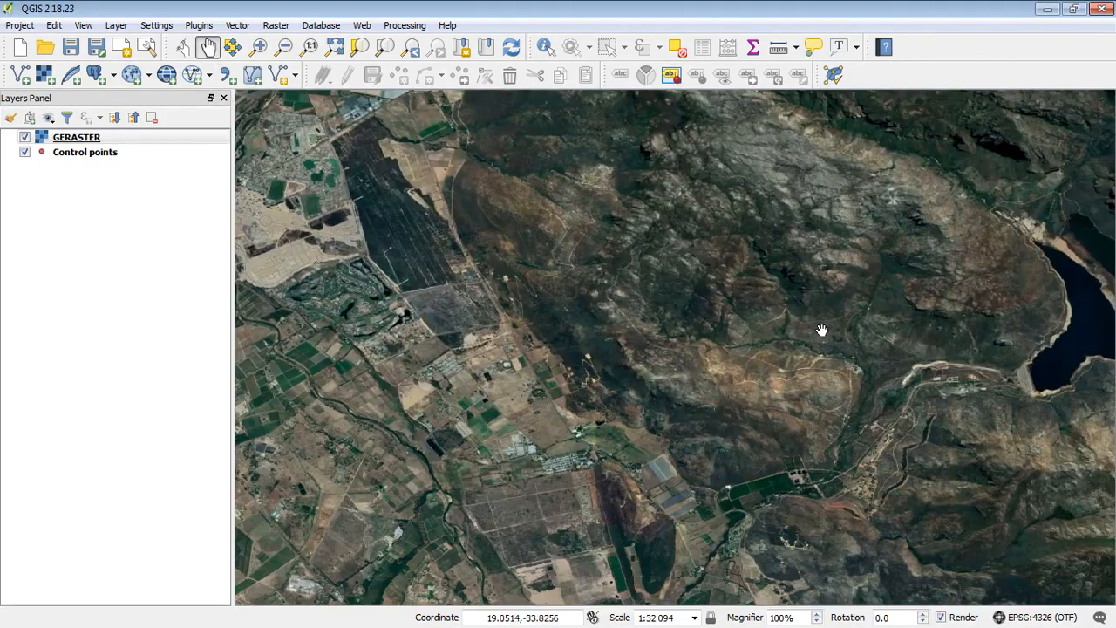
drag(591, 569, 727, 423)
drag(909, 528, 637, 399)
drag(839, 386, 414, 481)
drag(651, 253, 560, 614)
drag(561, 240, 773, 525)
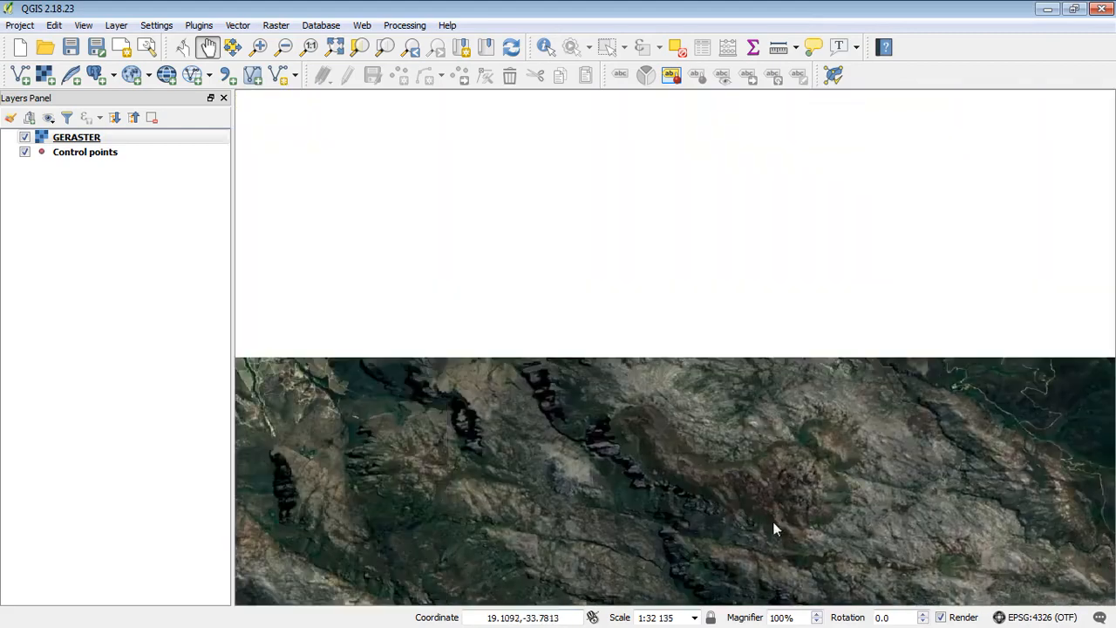
drag(473, 500, 712, 282)
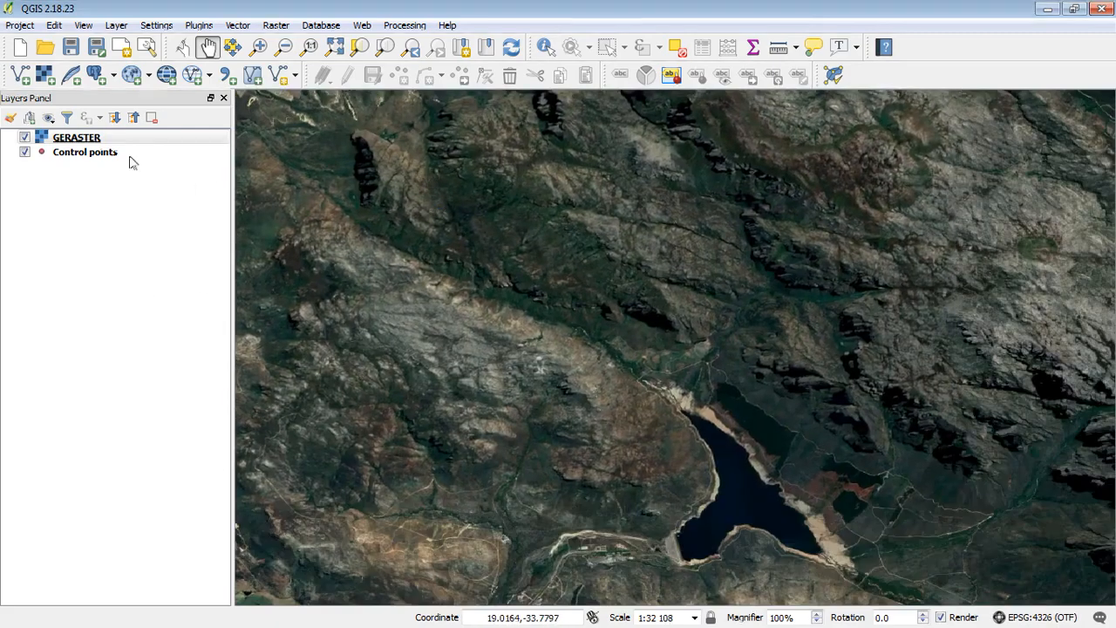
Zoom to the Control points layer extent and centre the lake with the raster filling the map
right_click(86, 152)
click(171, 164)
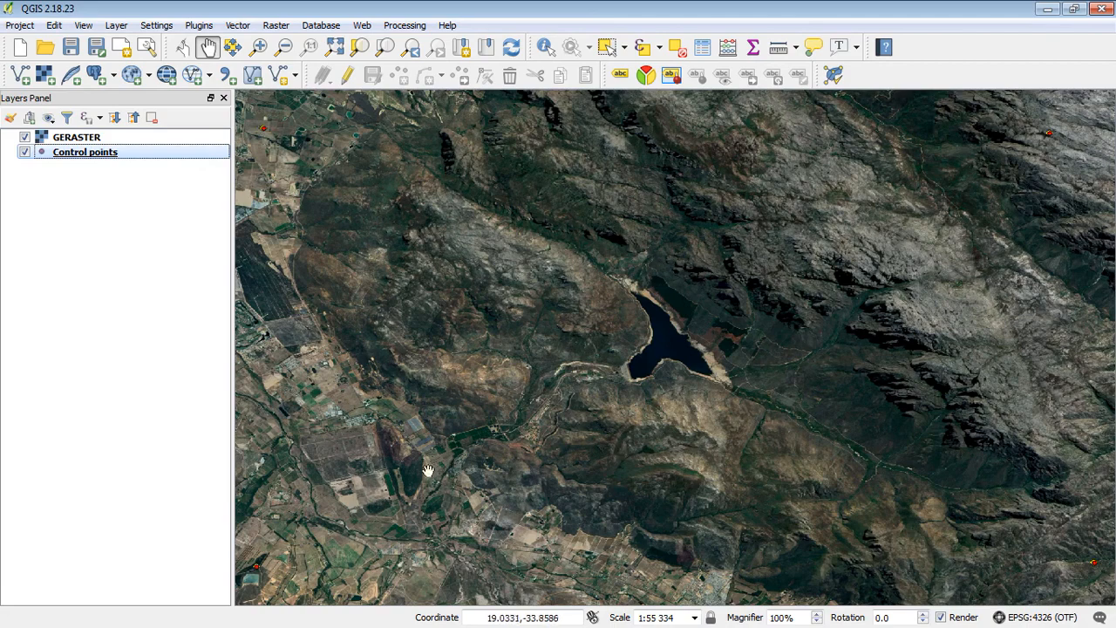
drag(307, 547, 437, 424)
drag(367, 386, 549, 413)
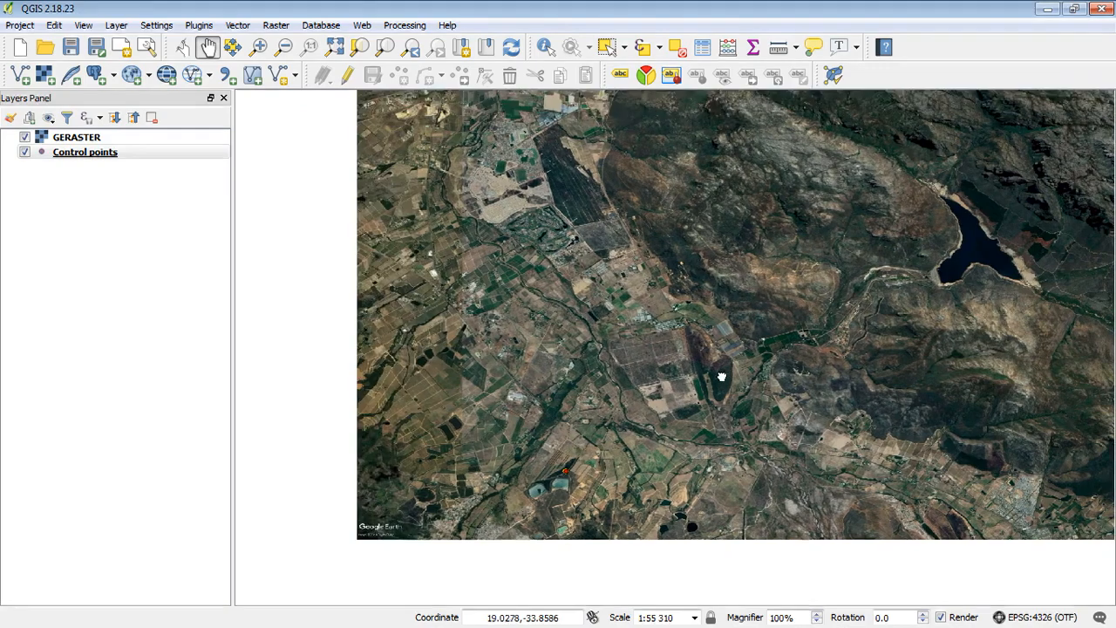
drag(729, 379, 576, 453)
drag(732, 389, 570, 474)
drag(512, 514, 740, 411)
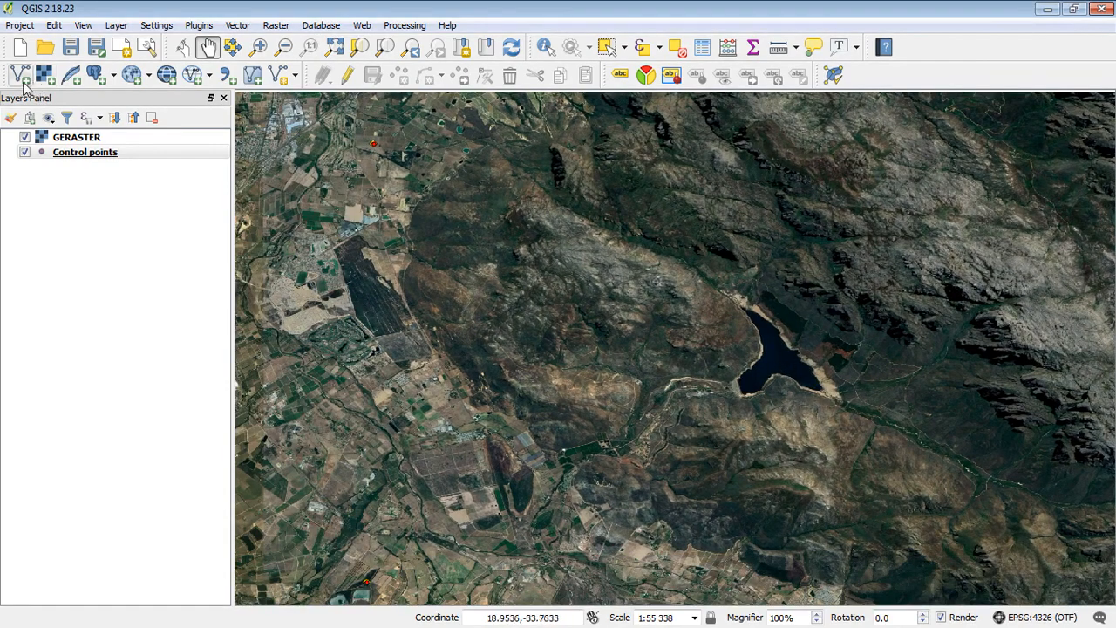
Begin adding a vector layer and browse to the Tutorials Module 2 Spatial/Vector/OSM Layers folder
click(20, 76)
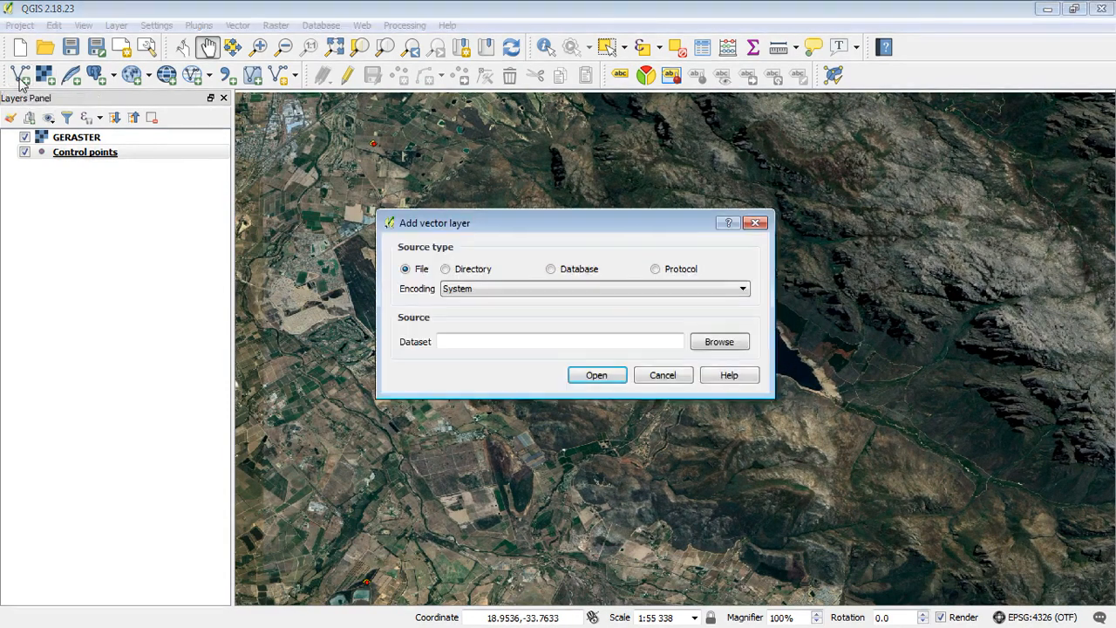
click(721, 340)
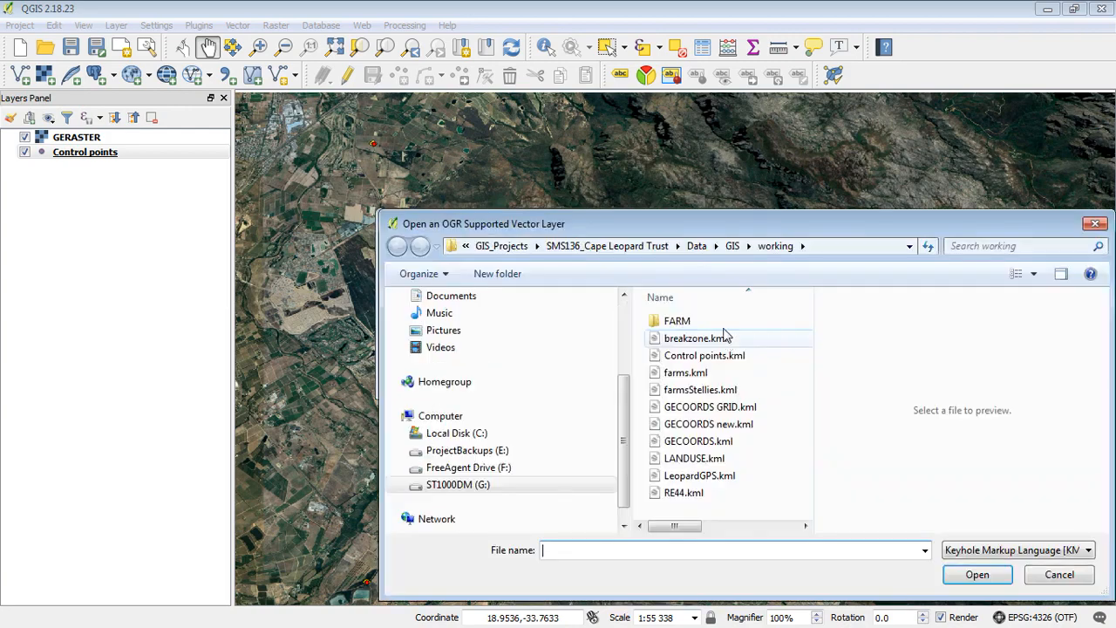
click(695, 245)
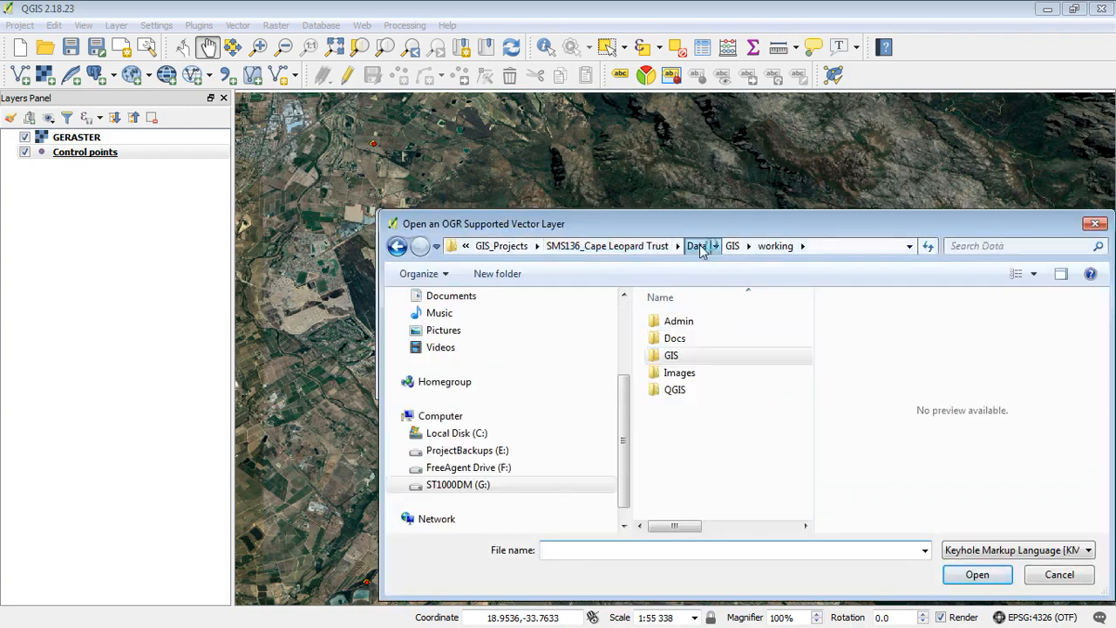
double_click(689, 391)
click(697, 339)
double_click(698, 340)
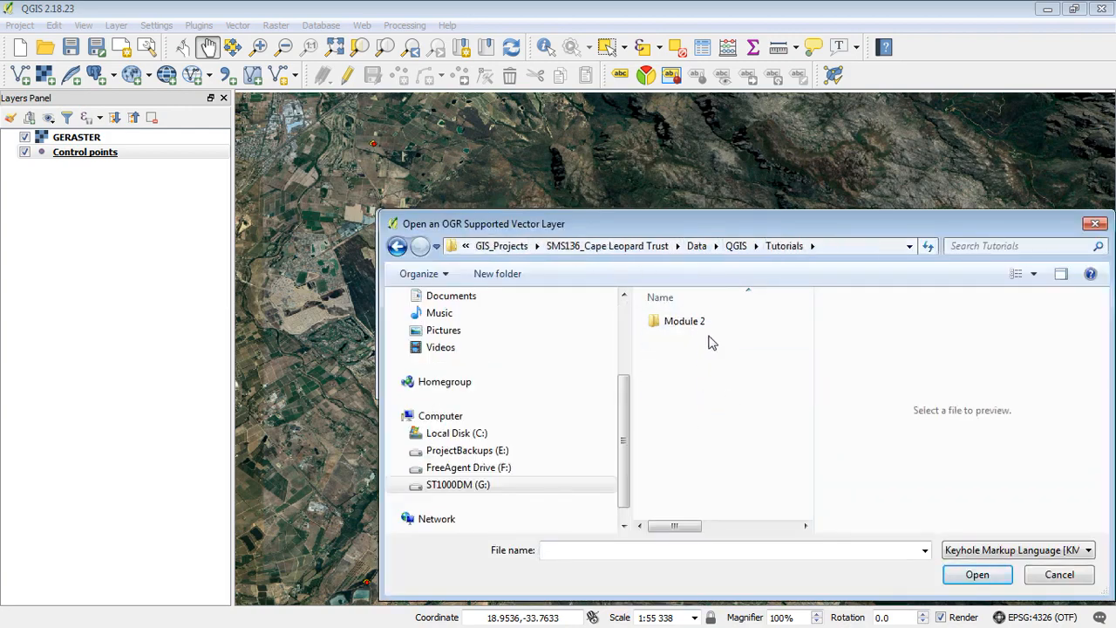
double_click(710, 323)
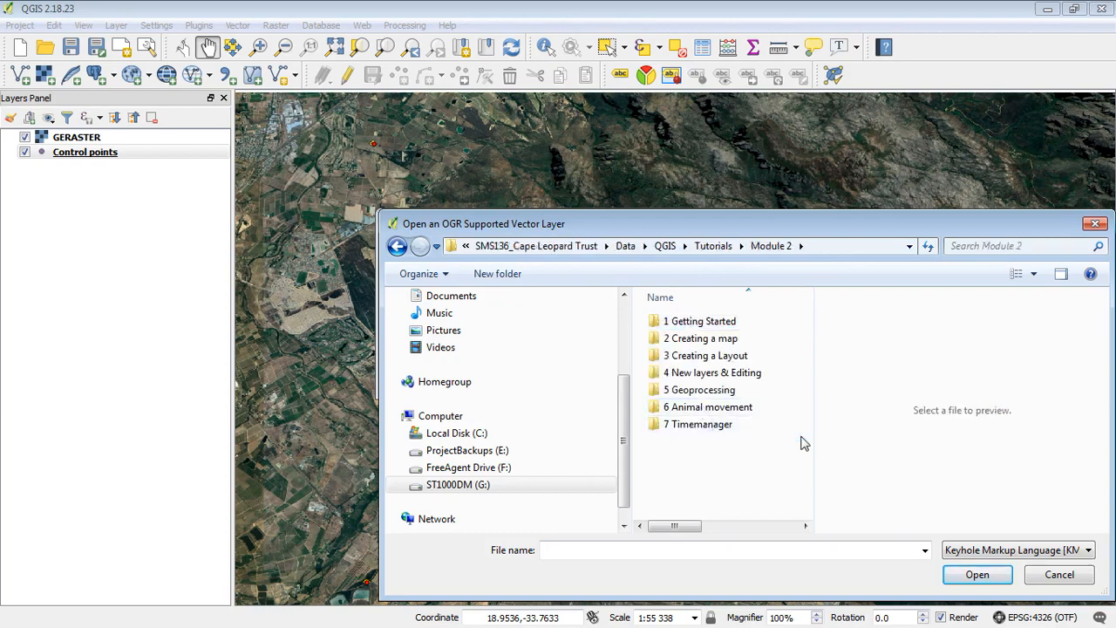
click(693, 359)
double_click(693, 357)
double_click(685, 355)
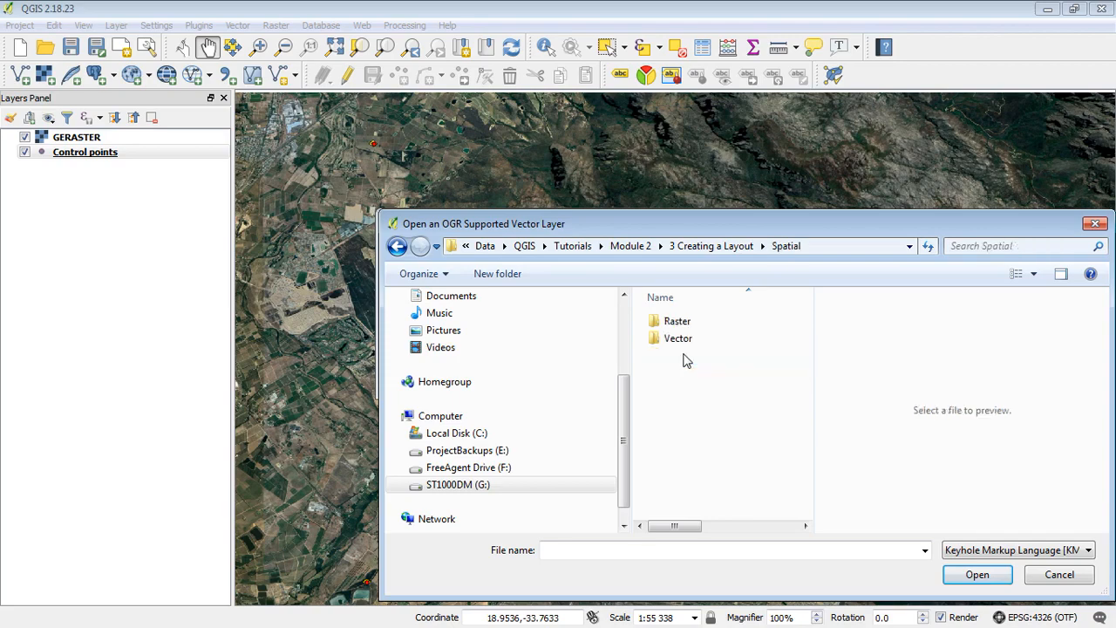
click(688, 342)
double_click(689, 342)
double_click(680, 321)
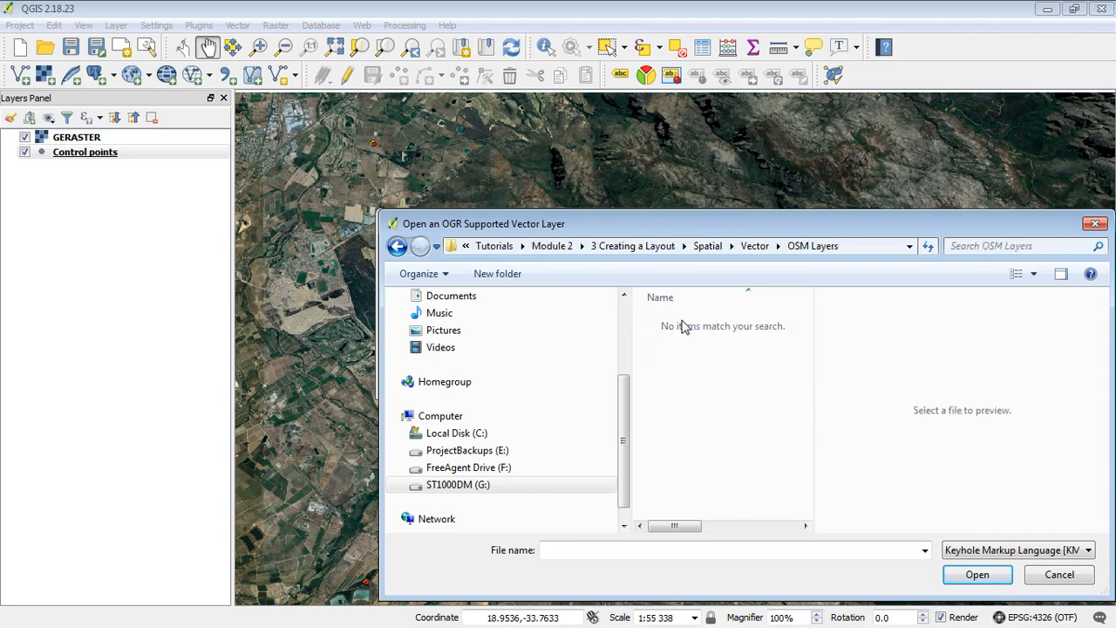
Filter to ESRI Shapefiles, select WaterBodies.shp and roads.shp, and load both layers
click(1018, 549)
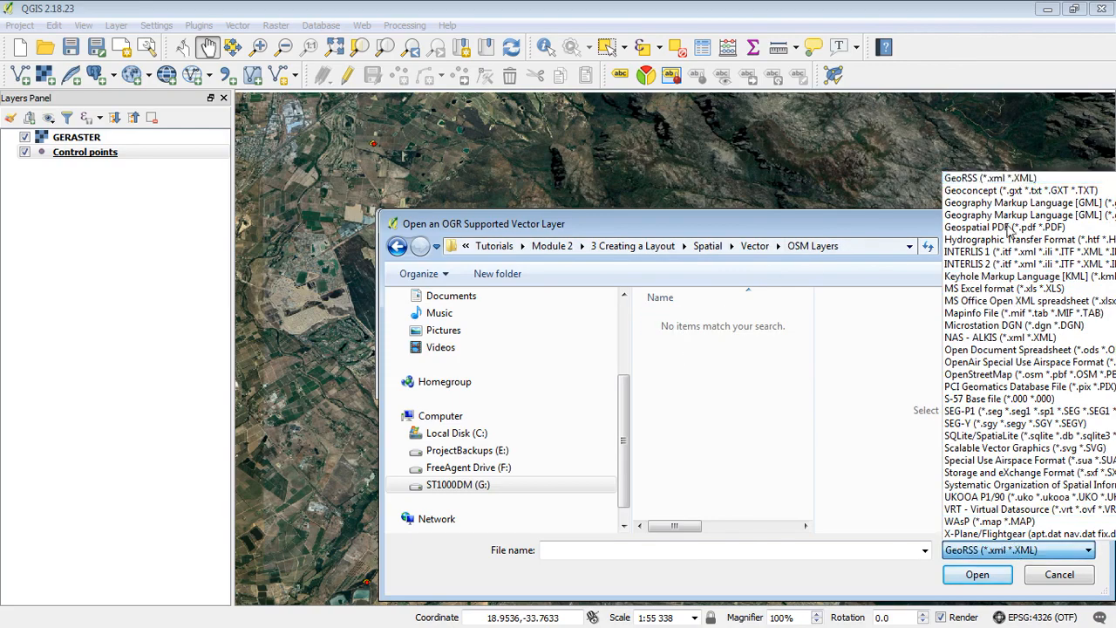
scroll(1010, 228, up, 5)
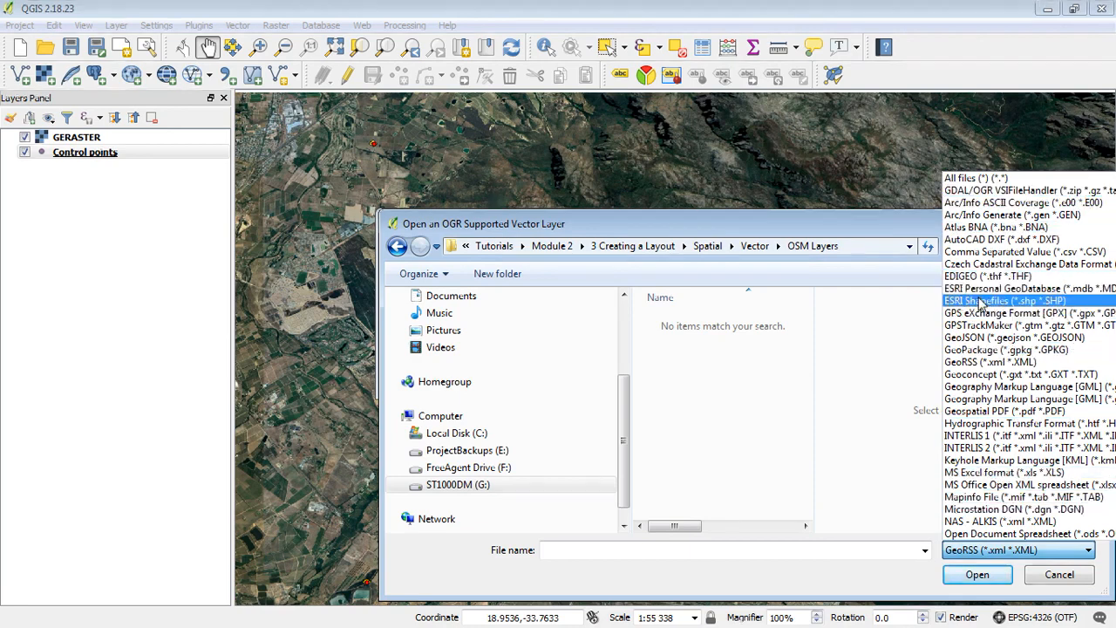
click(994, 300)
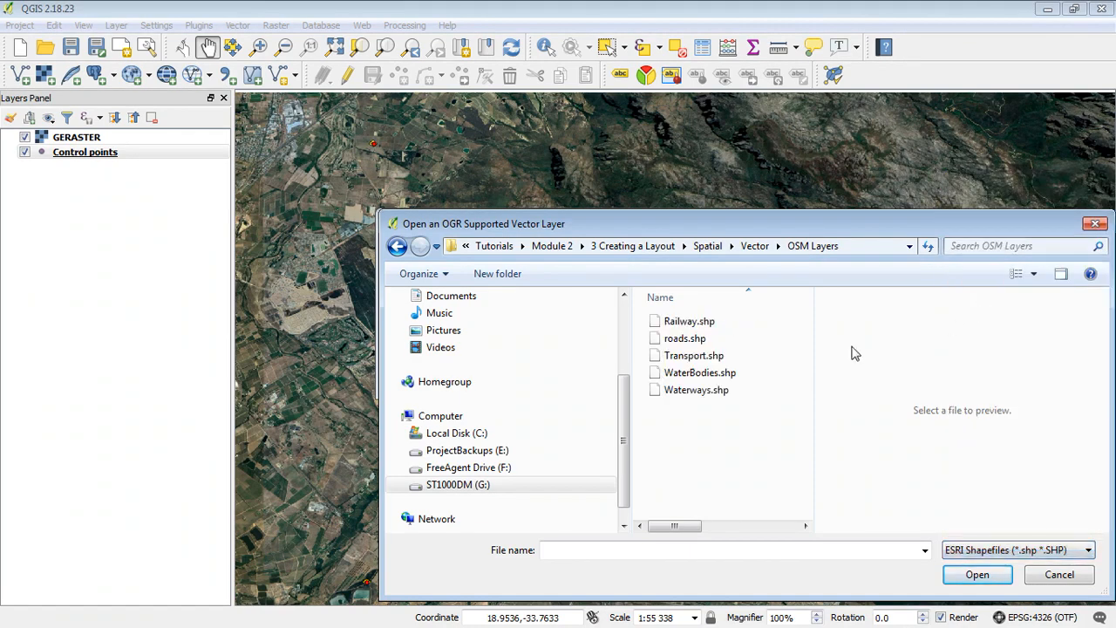
click(703, 377)
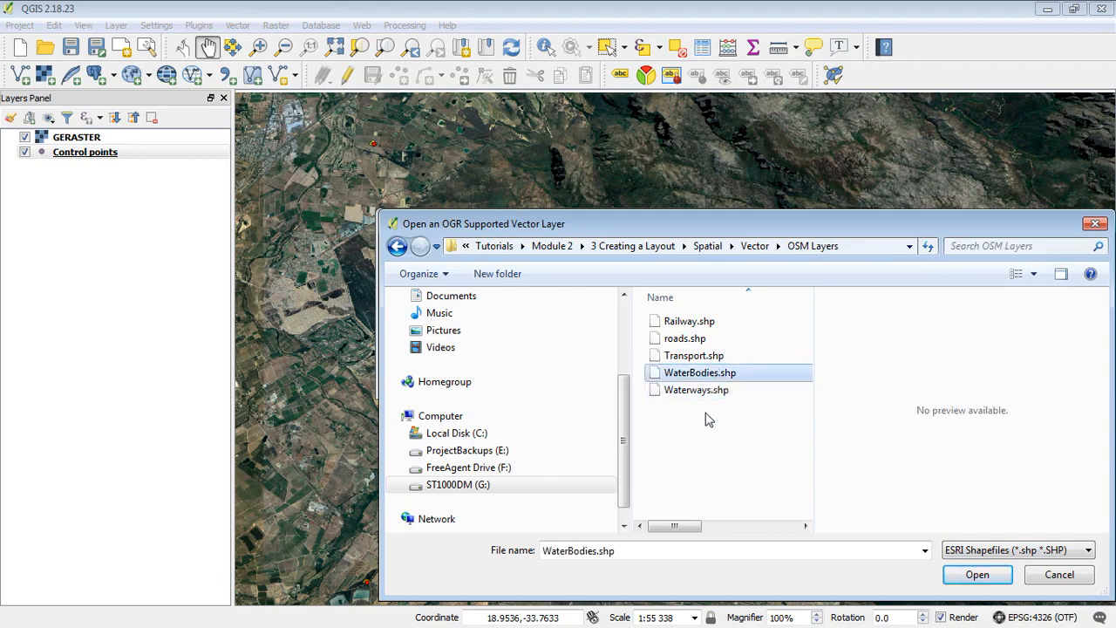
ctrl+click(686, 339)
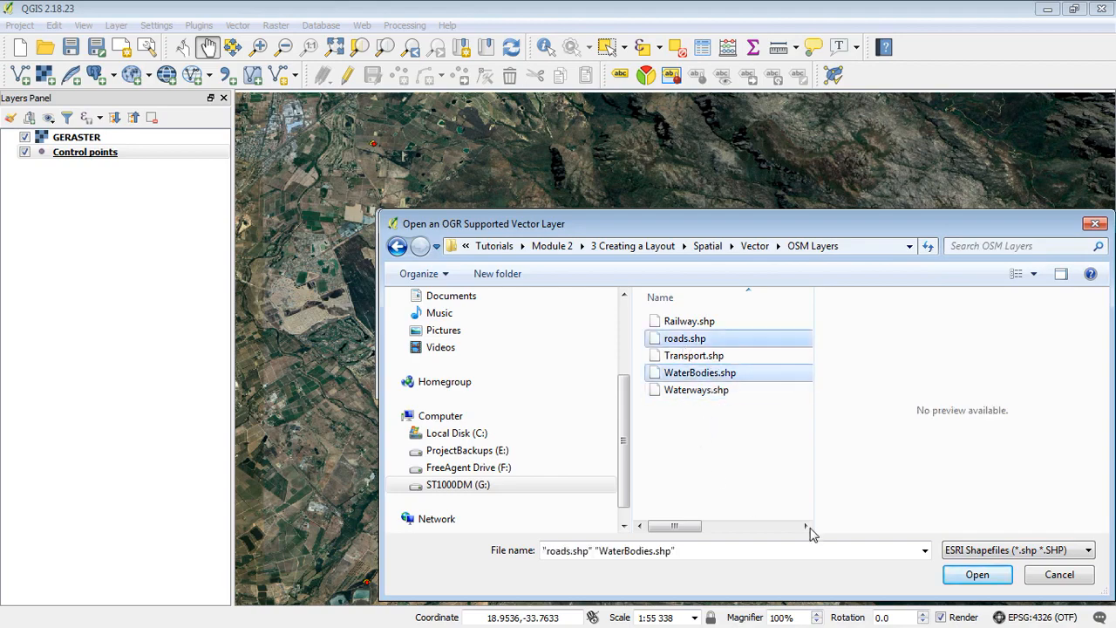
click(972, 575)
click(597, 376)
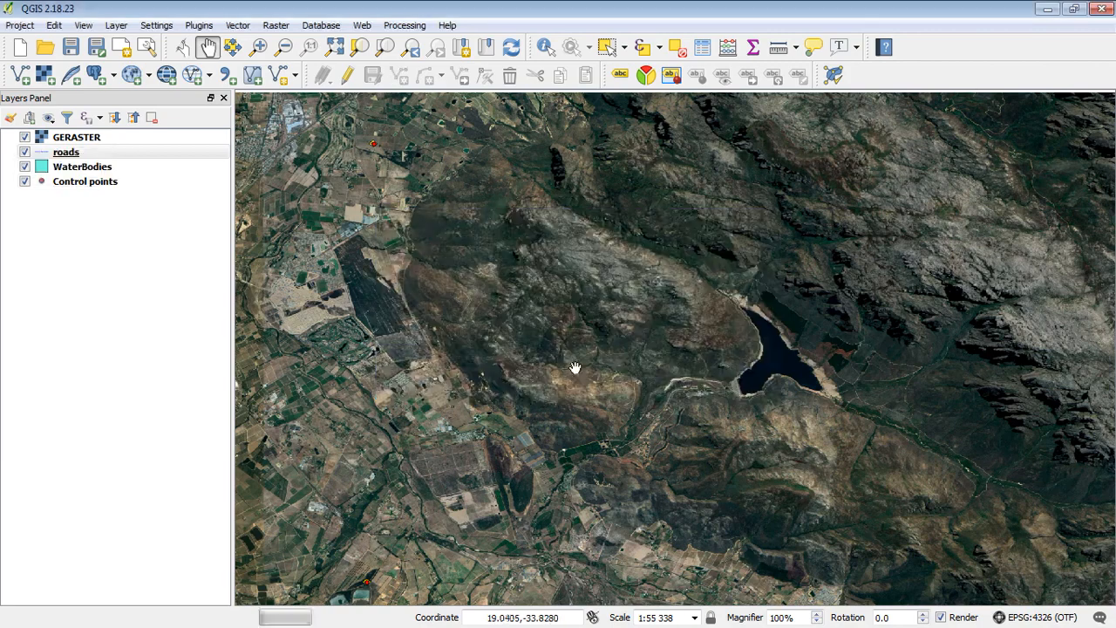
Move GERASTER beneath the vector layers and zoom in to check roads against the imagery
click(83, 138)
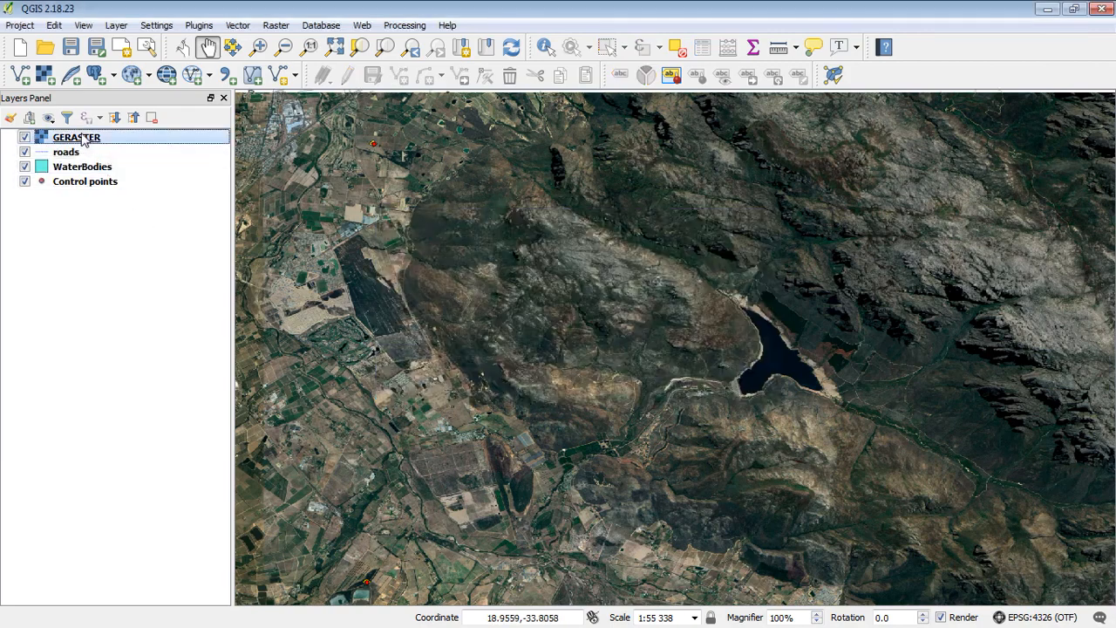
drag(70, 139, 64, 236)
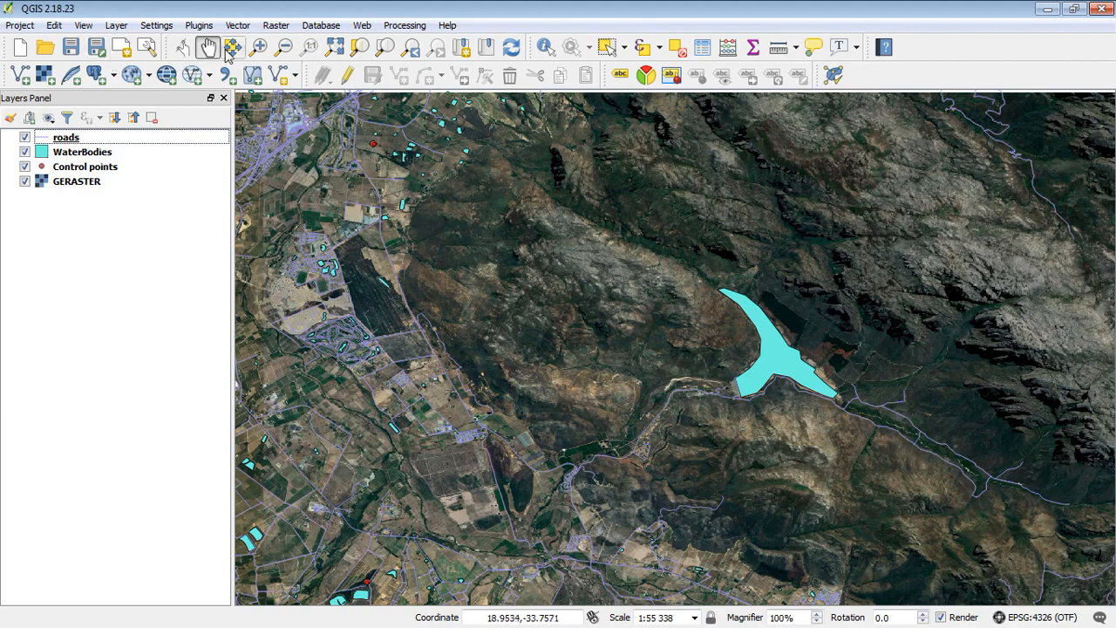
click(260, 47)
drag(397, 188, 559, 330)
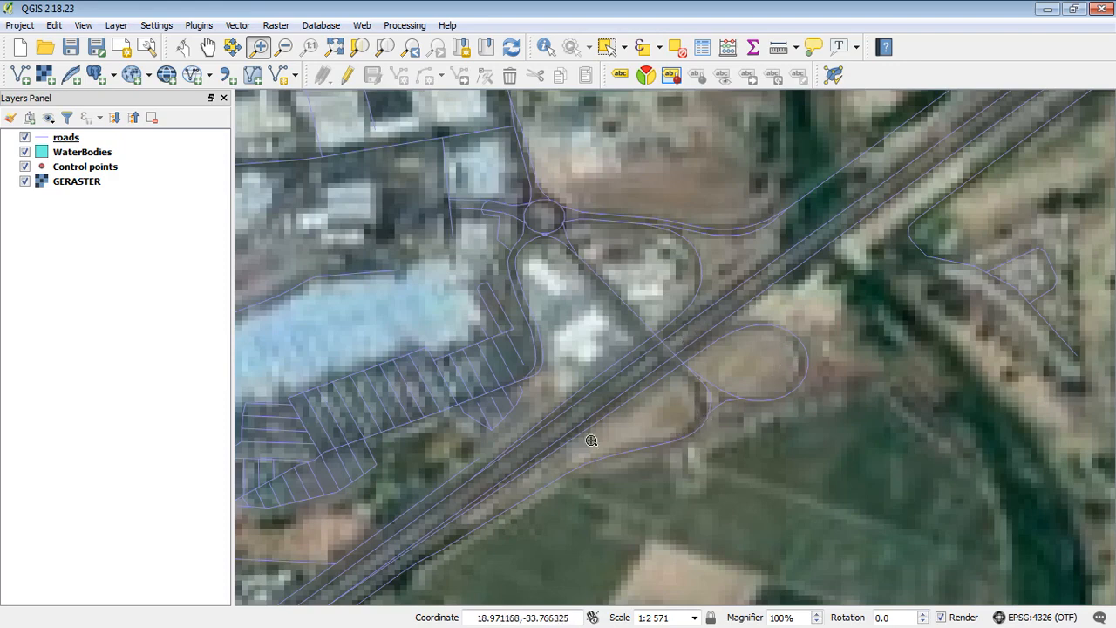
Inspect the motorway interchange, pan to the image's northern edge, and close in on the highway and river
click(284, 47)
drag(603, 312, 844, 488)
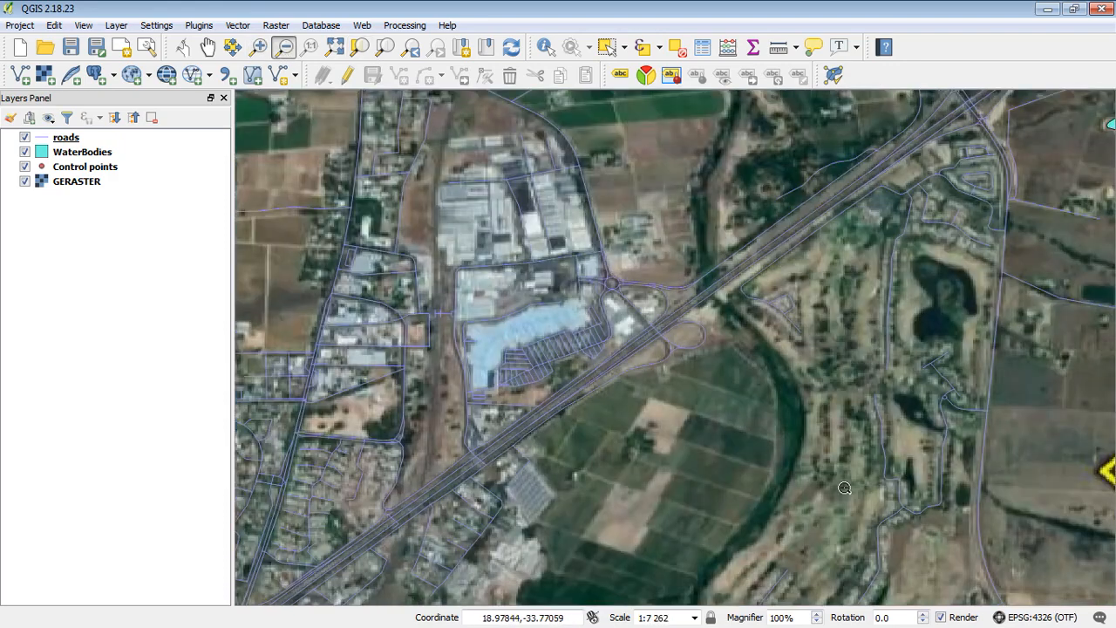
click(258, 47)
drag(502, 191, 797, 461)
click(284, 47)
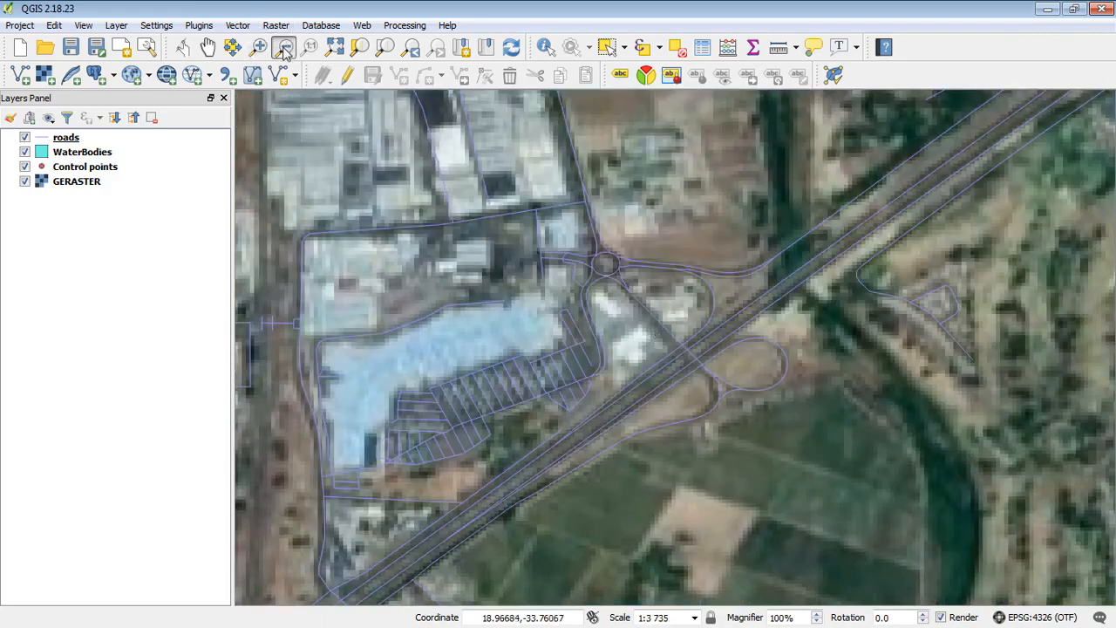
drag(541, 213, 755, 421)
drag(513, 228, 725, 358)
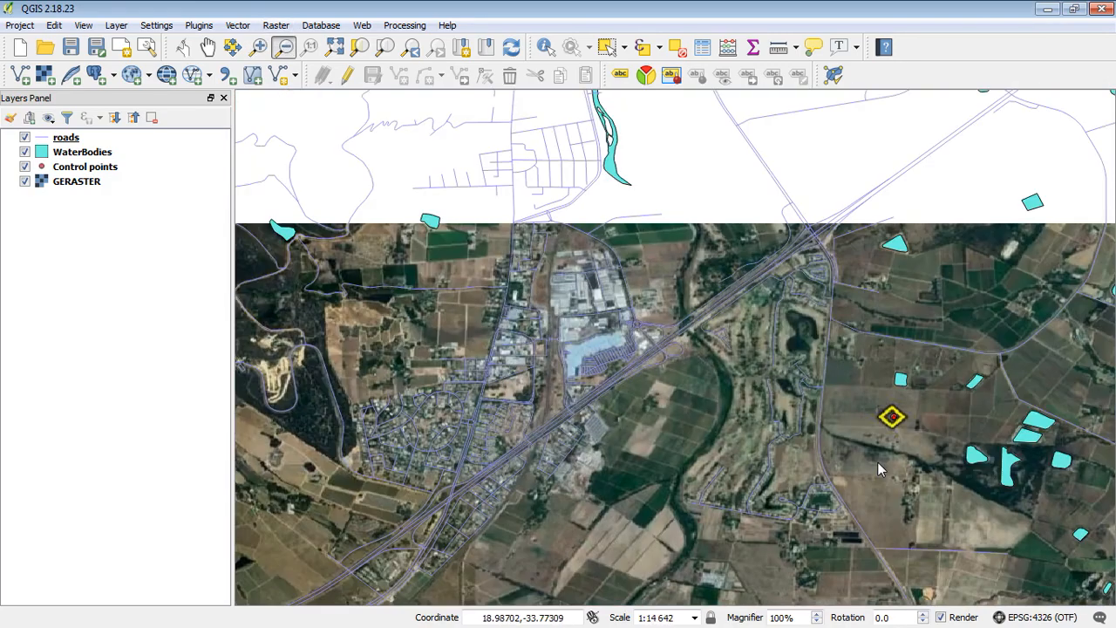
drag(576, 241, 825, 426)
click(208, 47)
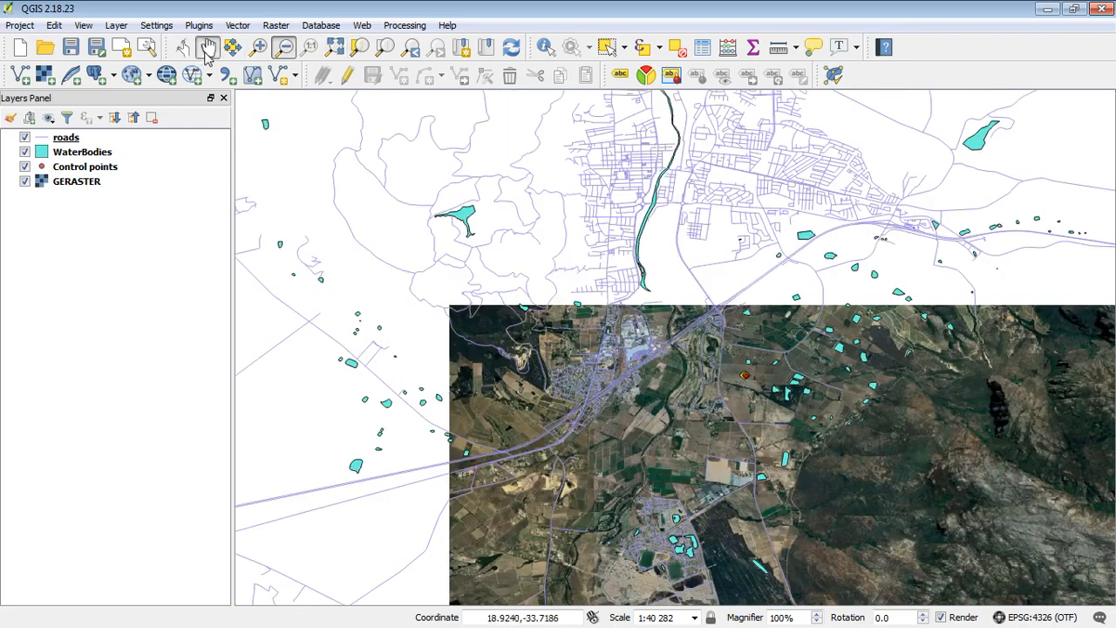
drag(700, 442, 451, 173)
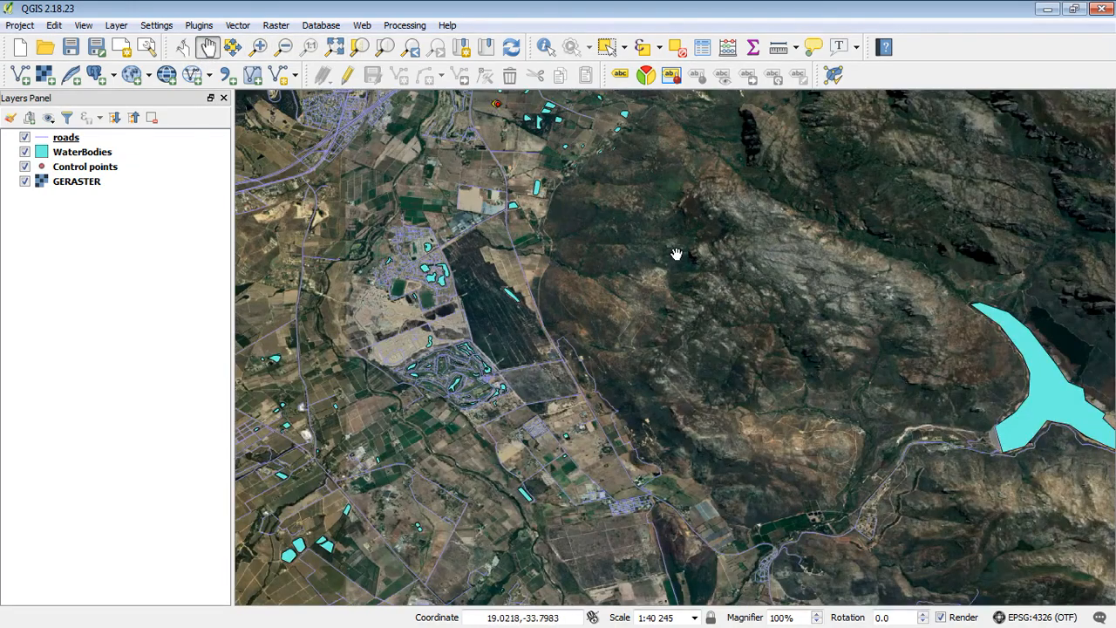
drag(642, 268, 795, 413)
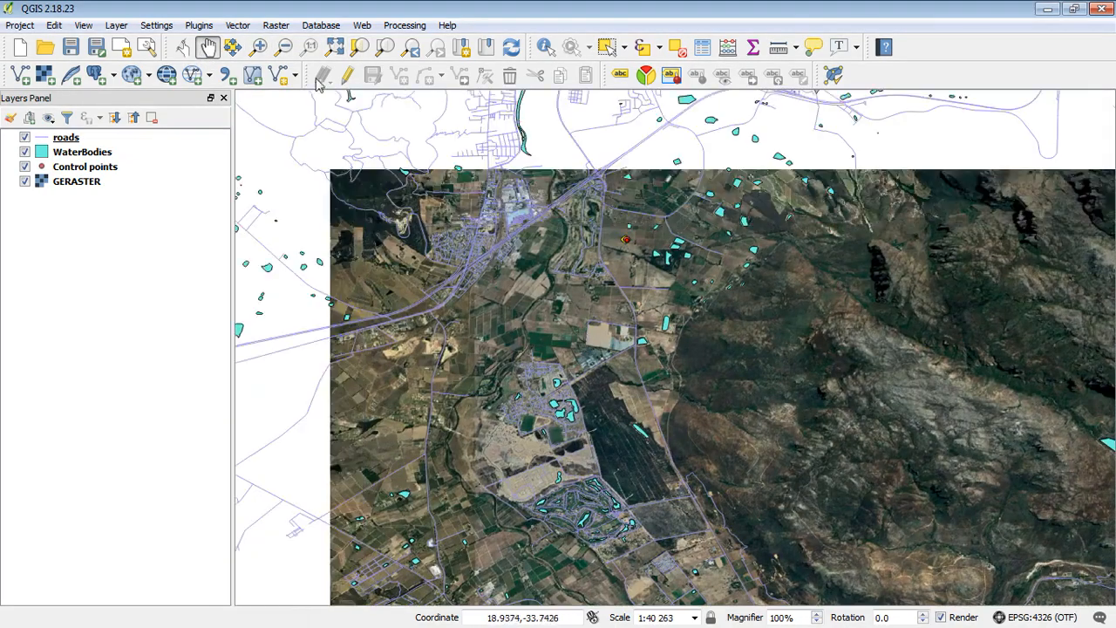
click(258, 47)
drag(614, 197, 500, 284)
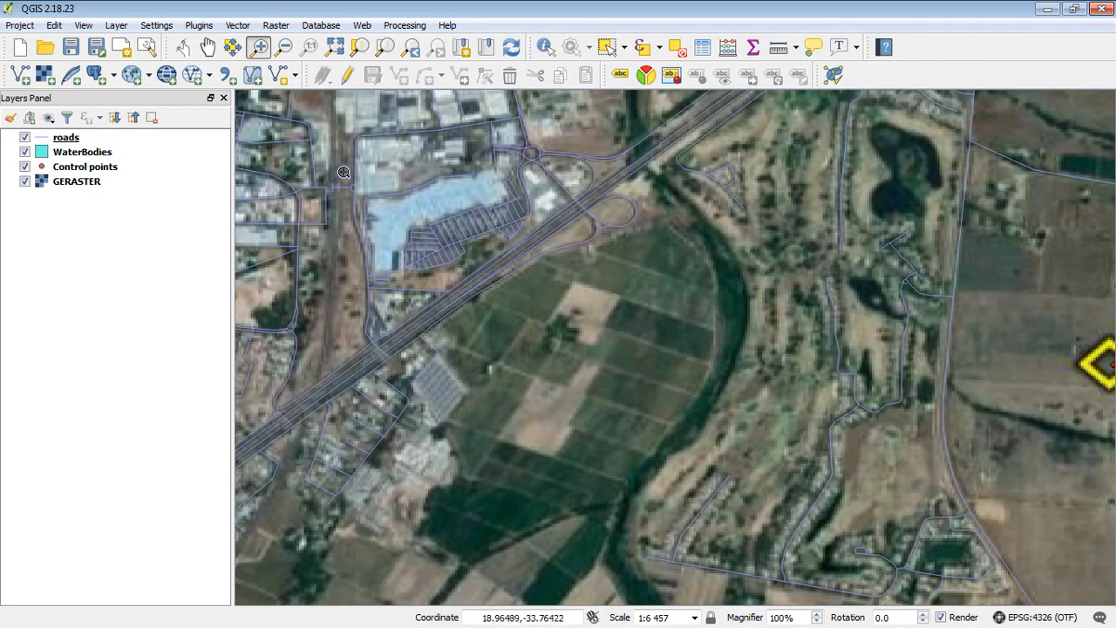
Zoom out and pan across the mountains to centre the large reservoir in view
click(284, 47)
click(628, 333)
click(648, 364)
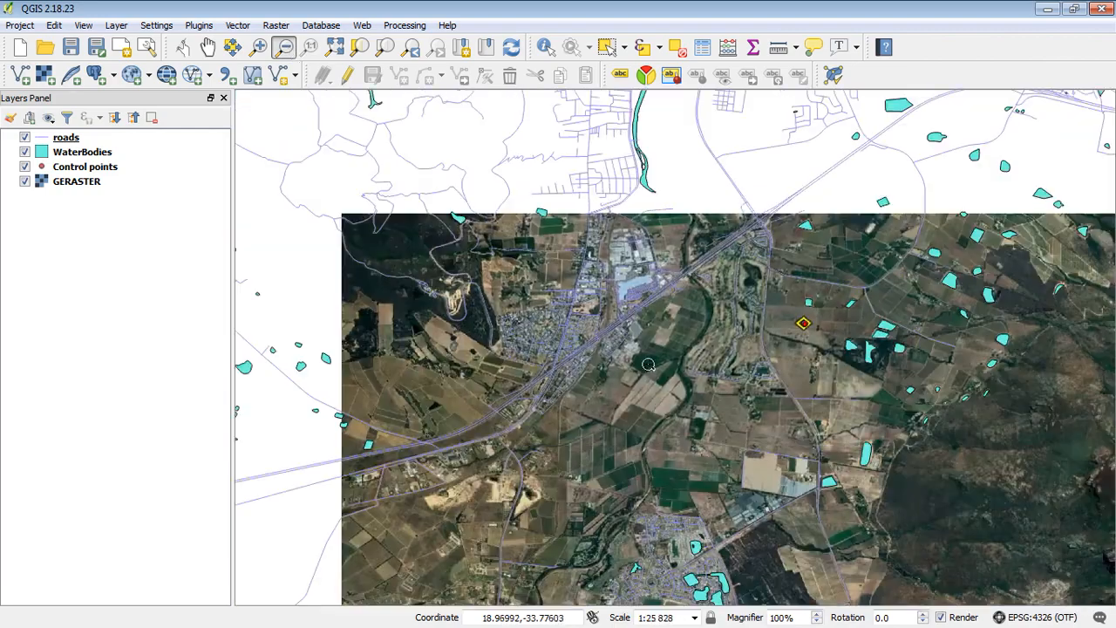
click(208, 47)
drag(755, 515, 376, 216)
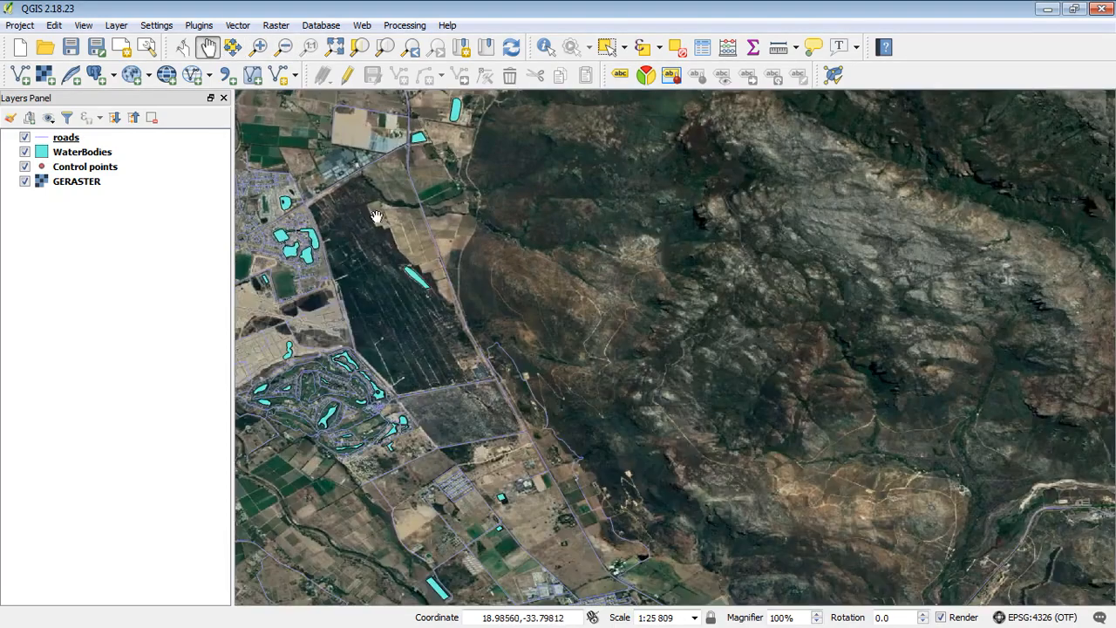
drag(610, 473, 570, 239)
drag(848, 427, 569, 277)
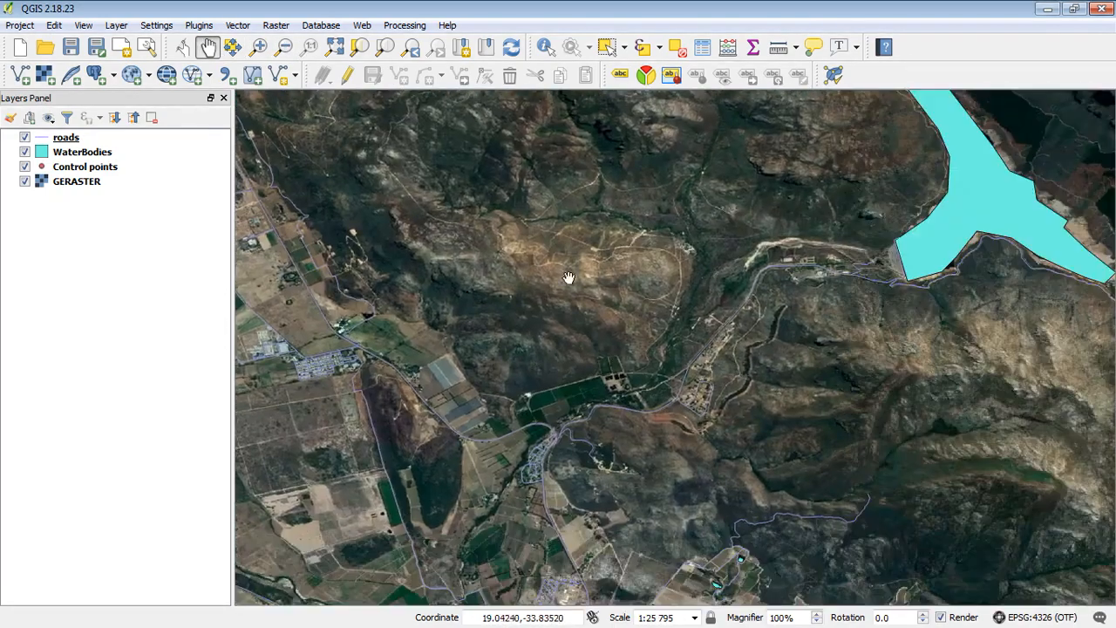
drag(639, 295, 785, 557)
drag(947, 500, 464, 359)
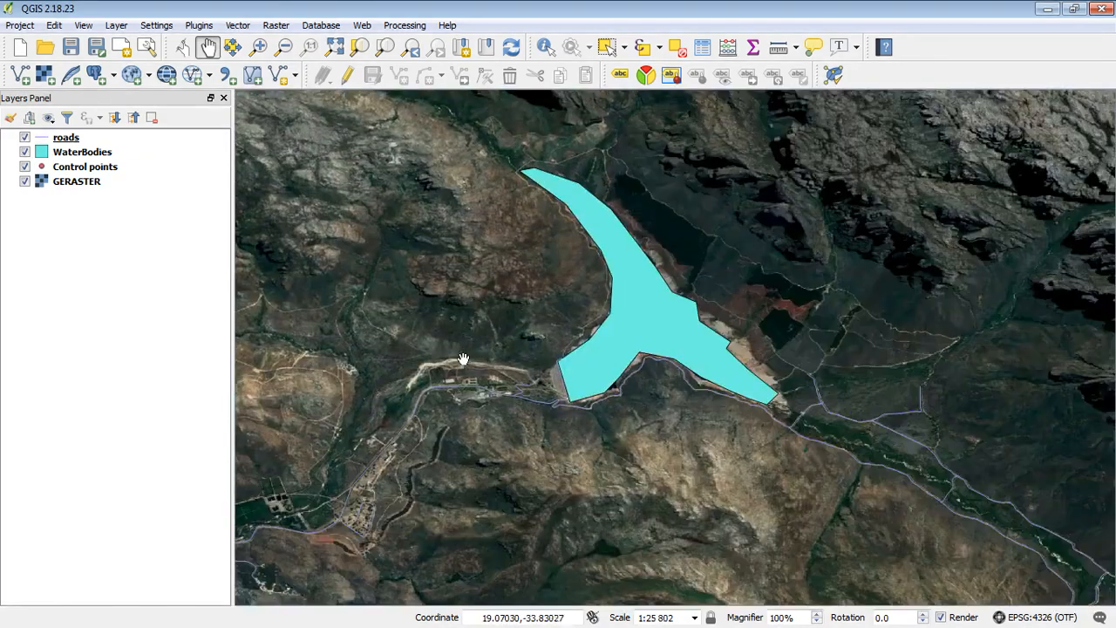
Toggle the WaterBodies layer off and on to compare it with the imagery
click(24, 153)
click(24, 153)
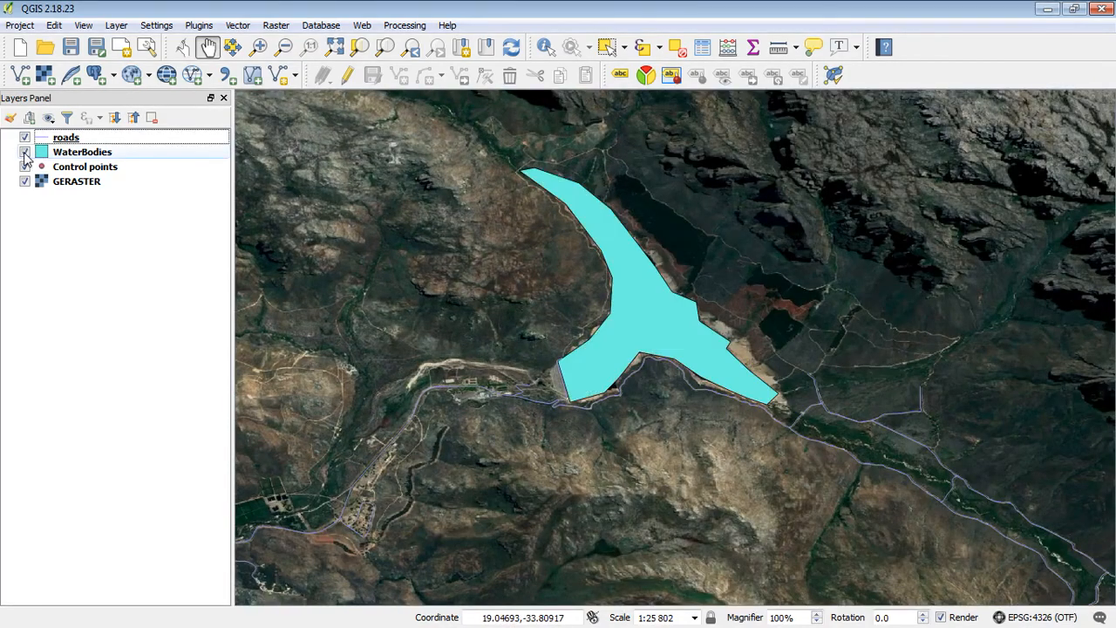
drag(396, 289, 598, 294)
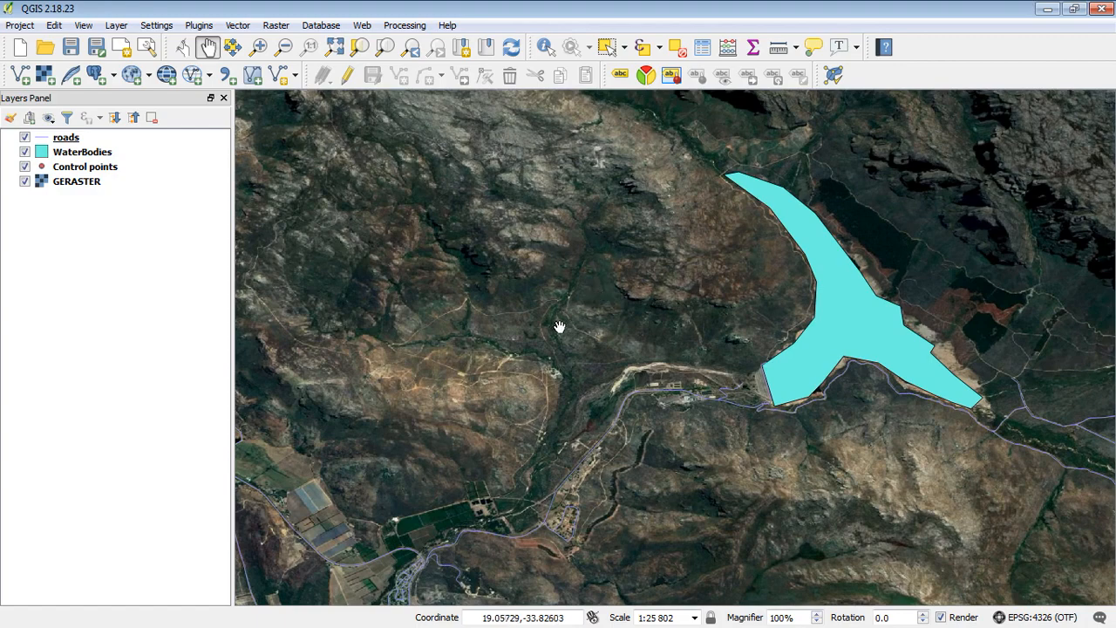
Zoom the map to the full GERASTER layer extent and minimize QGIS
right_click(93, 181)
click(165, 190)
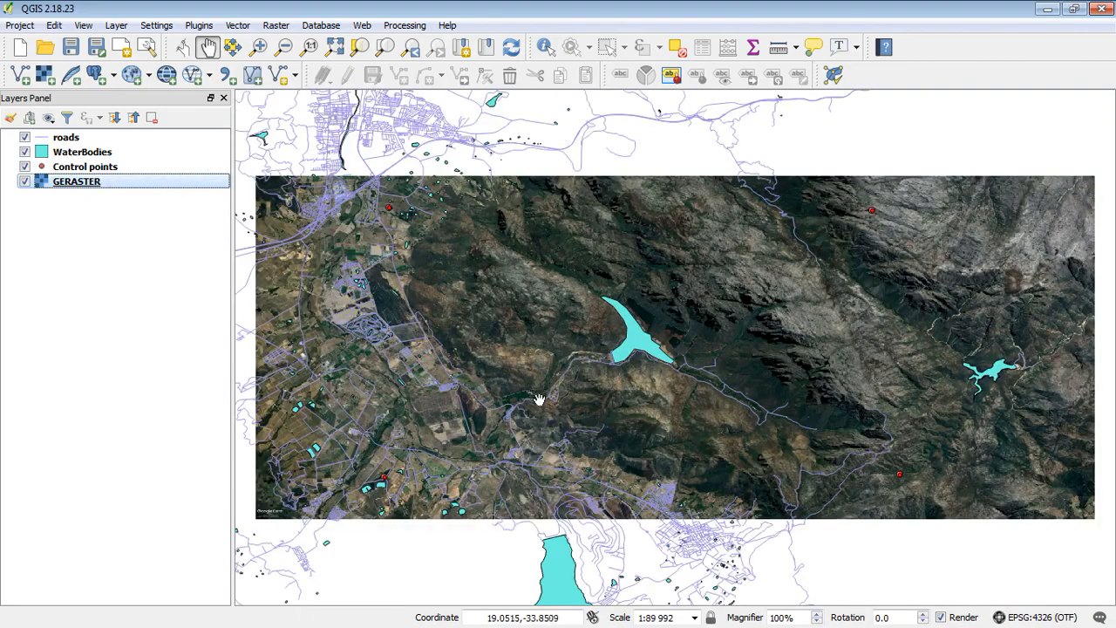
click(1049, 10)
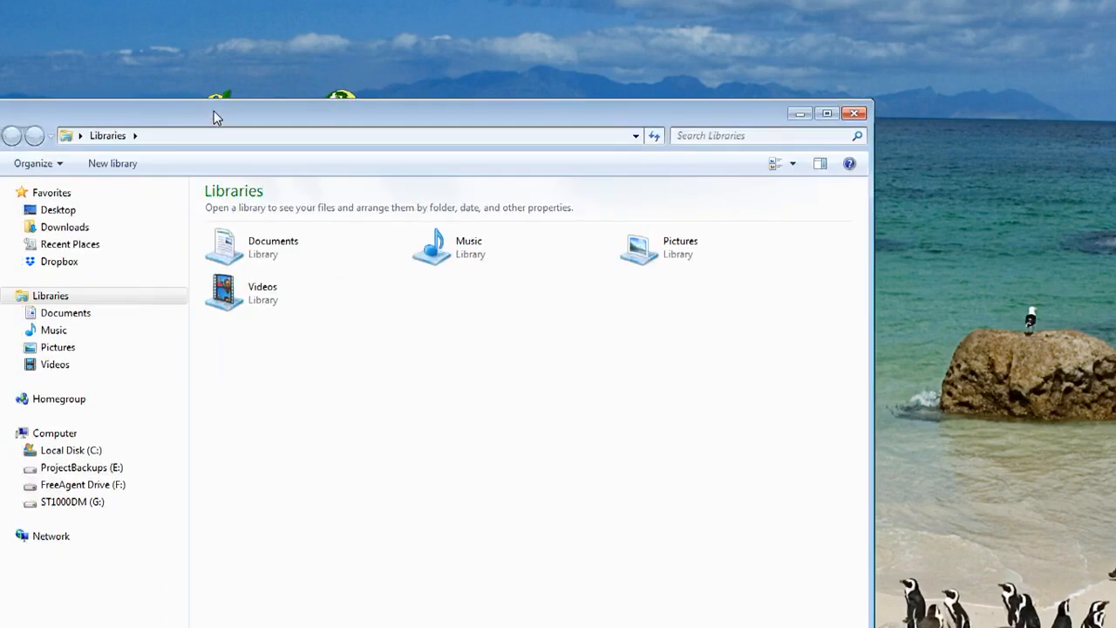
Browse to G: > GIS_Projects > SMS136_Cape Leopard Trust > Data > GIS > Raster
drag(214, 117, 321, 28)
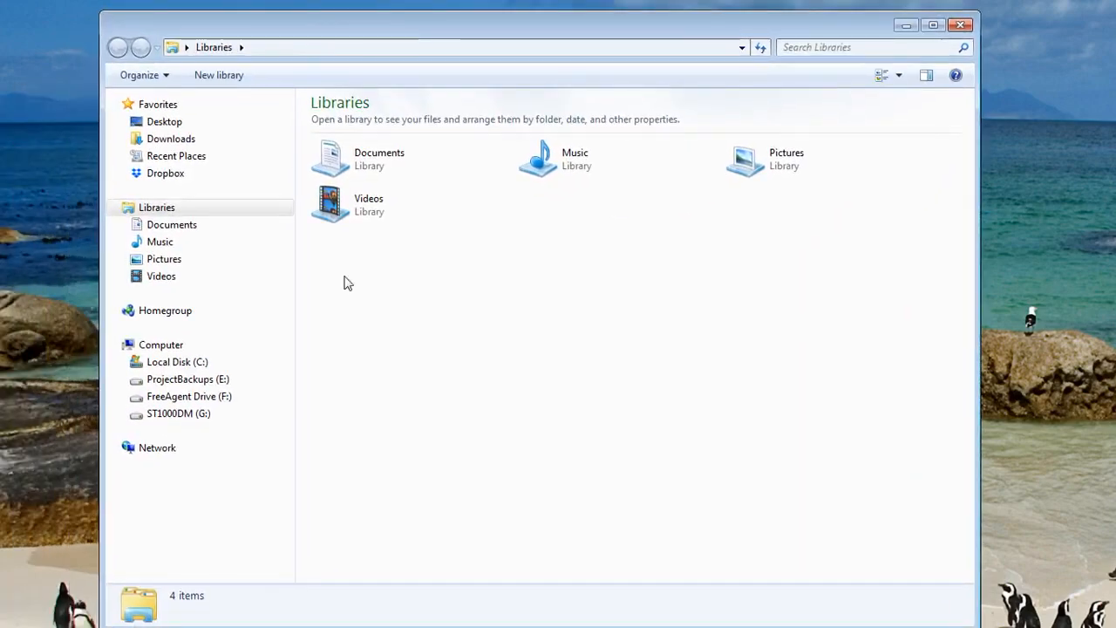
drag(408, 13, 405, 121)
click(179, 519)
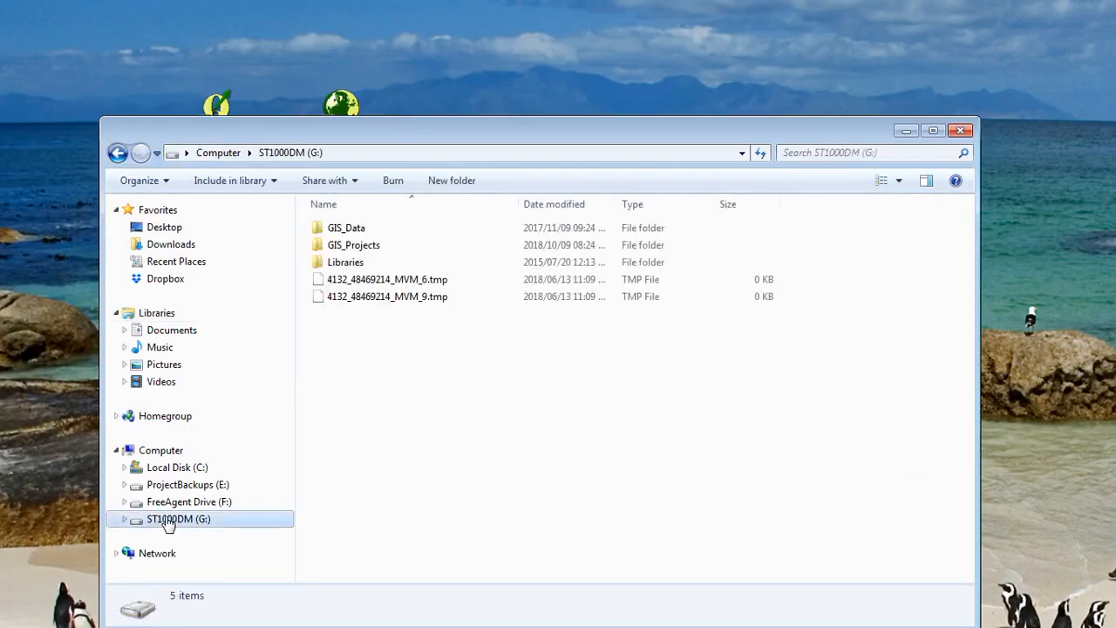
double_click(369, 249)
double_click(383, 297)
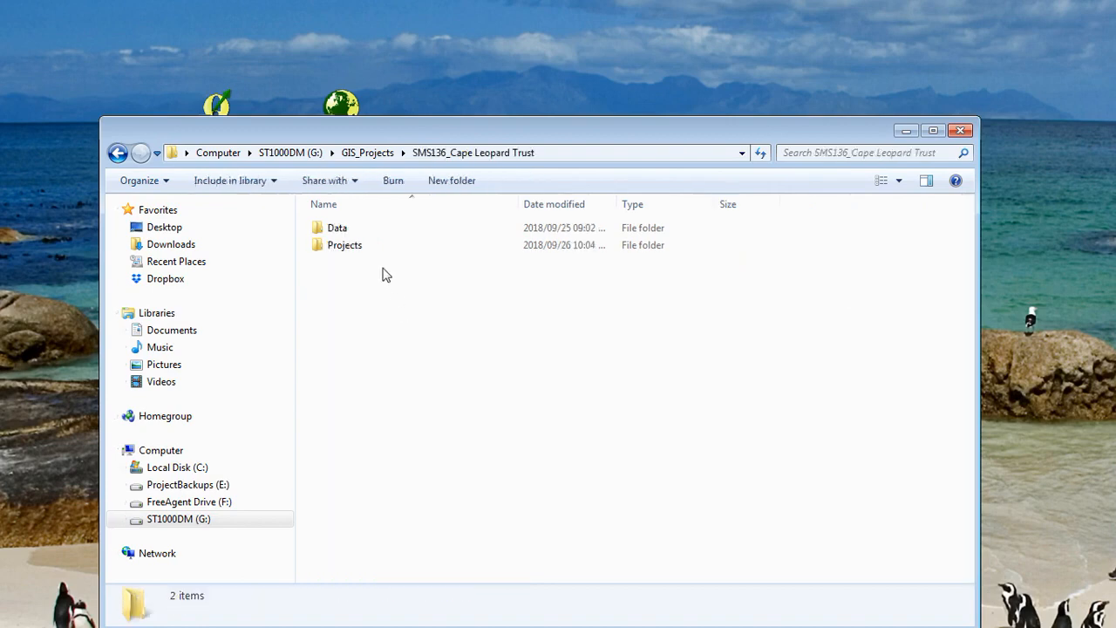
double_click(348, 231)
double_click(353, 261)
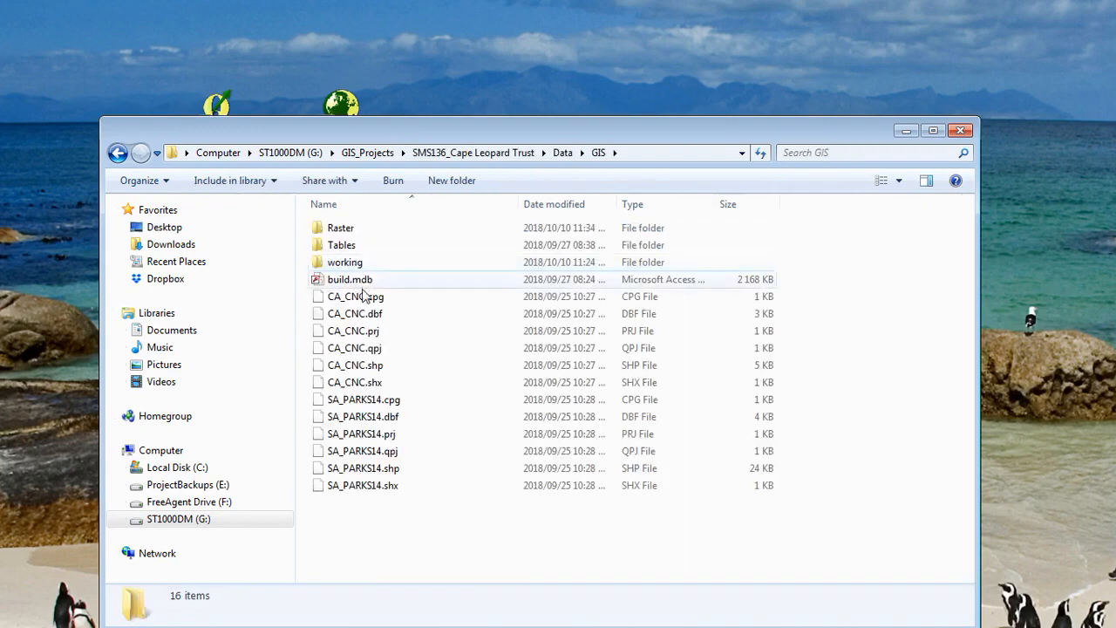
double_click(365, 231)
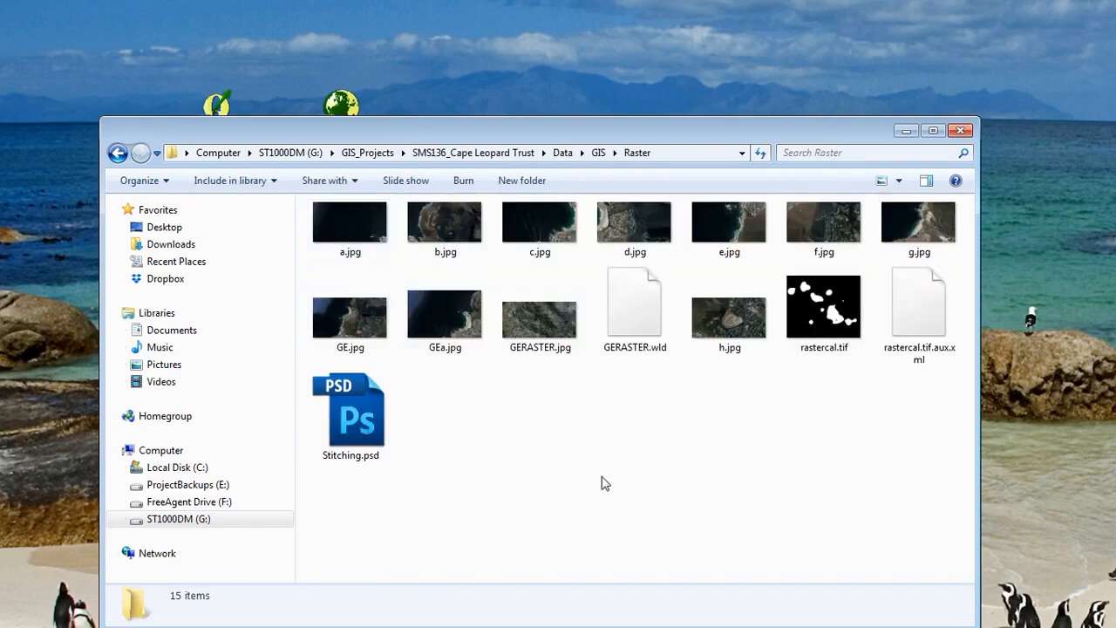
Open the GERASTER.wld world file beside GERASTER.jpg in Notepad++
click(553, 332)
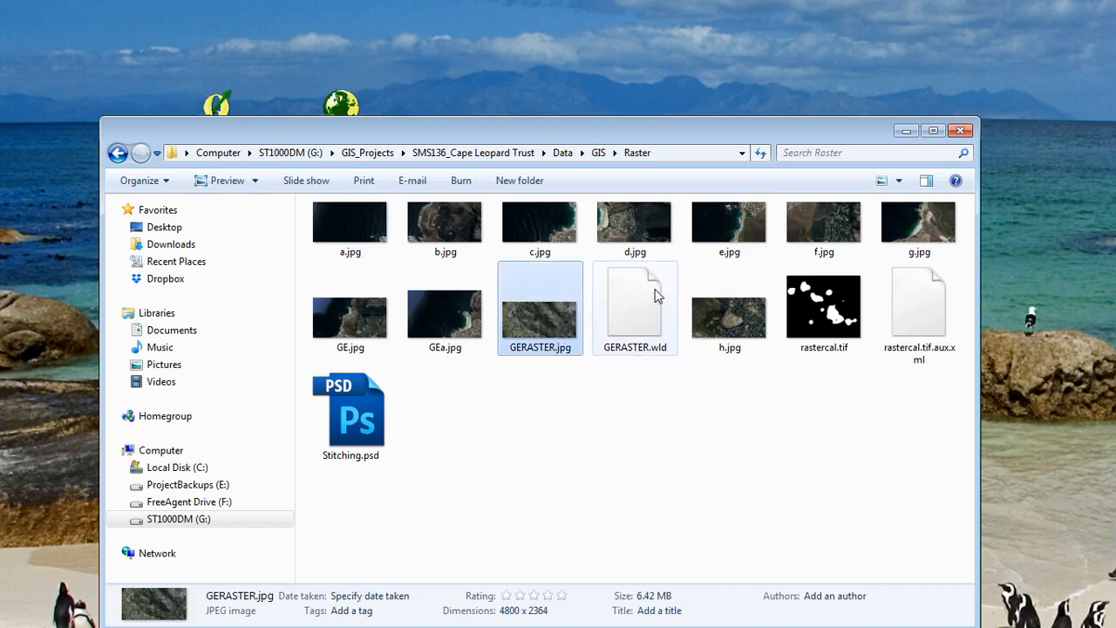
click(641, 328)
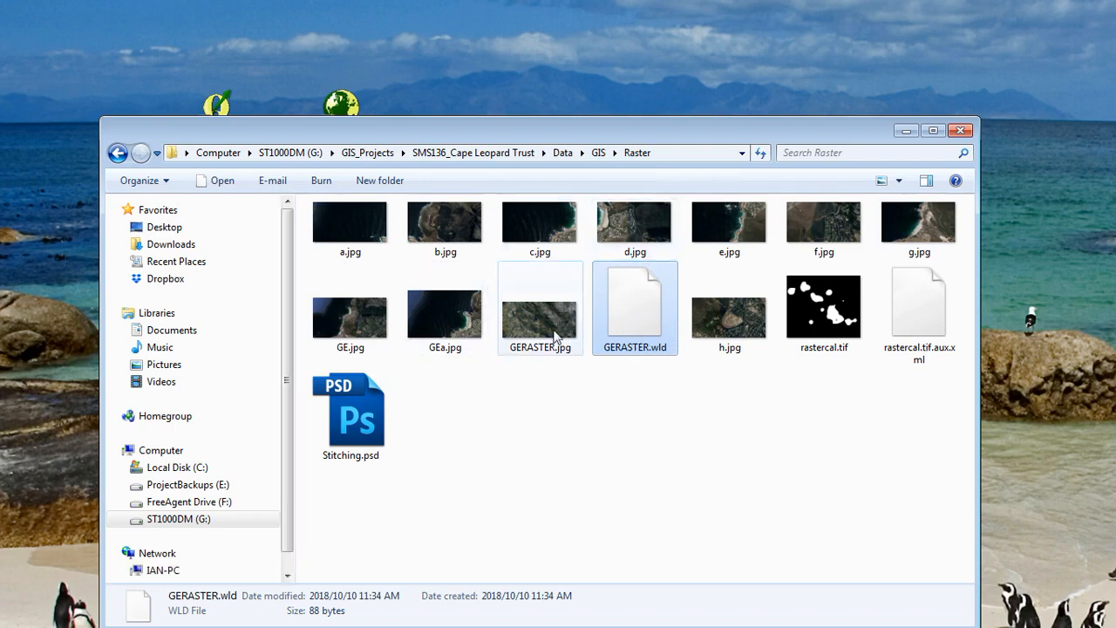
right_click(647, 312)
click(707, 370)
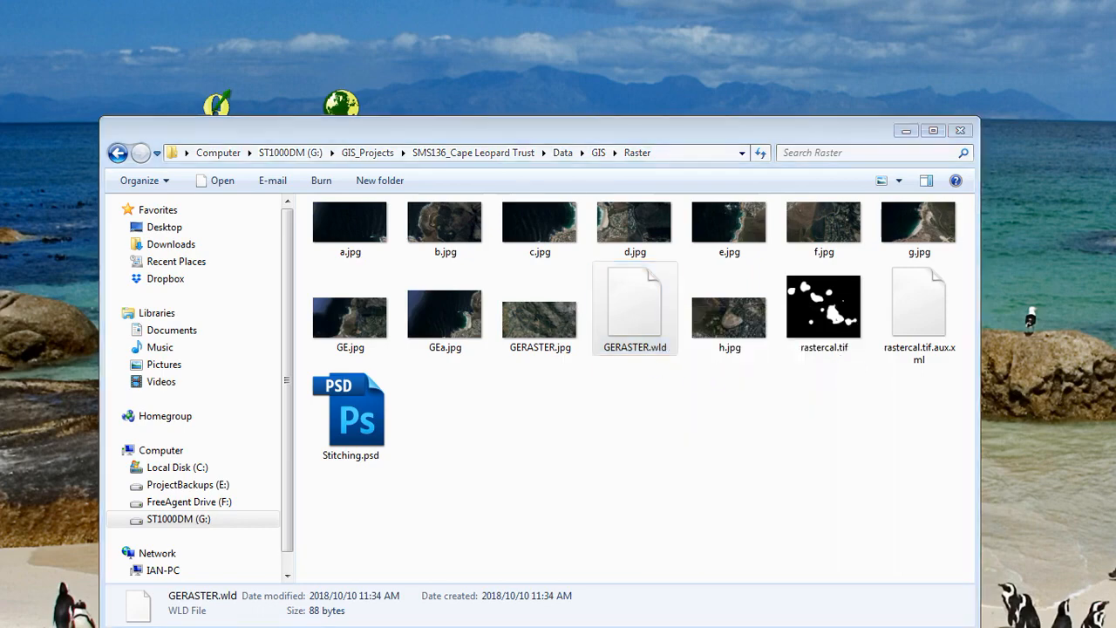
drag(2, 79, 441, 29)
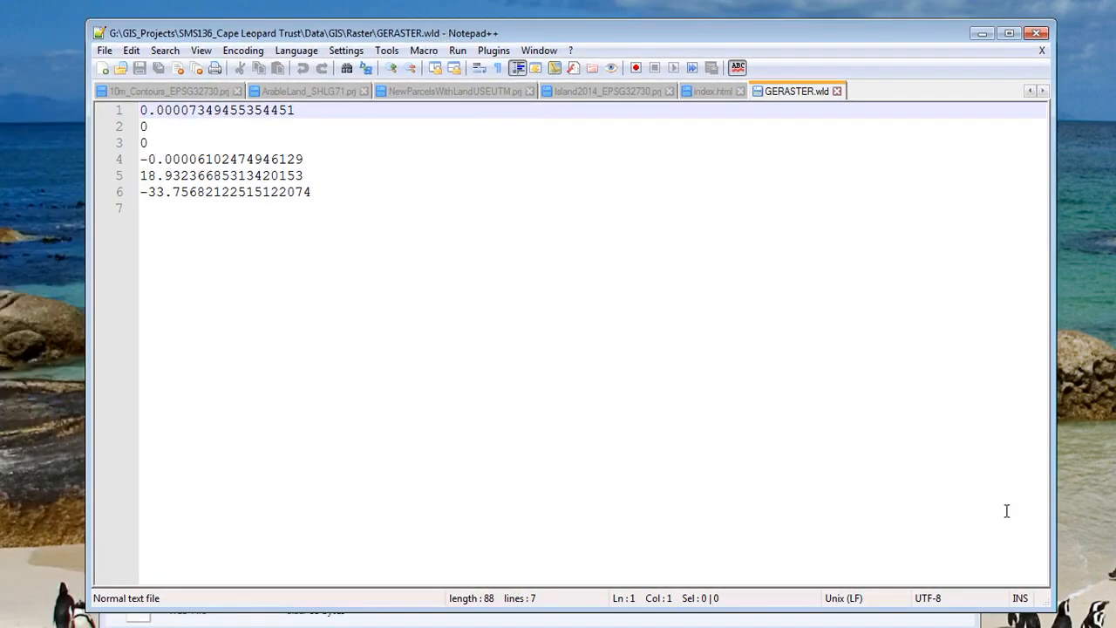
Shrink the Notepad++ window to read the six GERASTER.wld lines, then close it
drag(1051, 608, 665, 431)
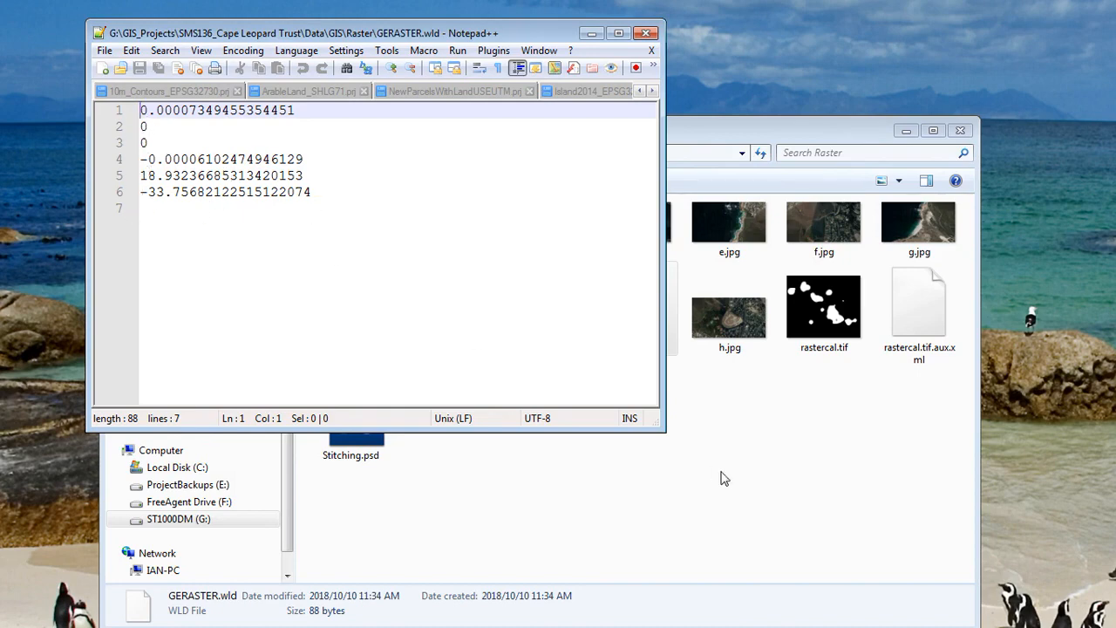
drag(663, 431, 656, 301)
click(636, 33)
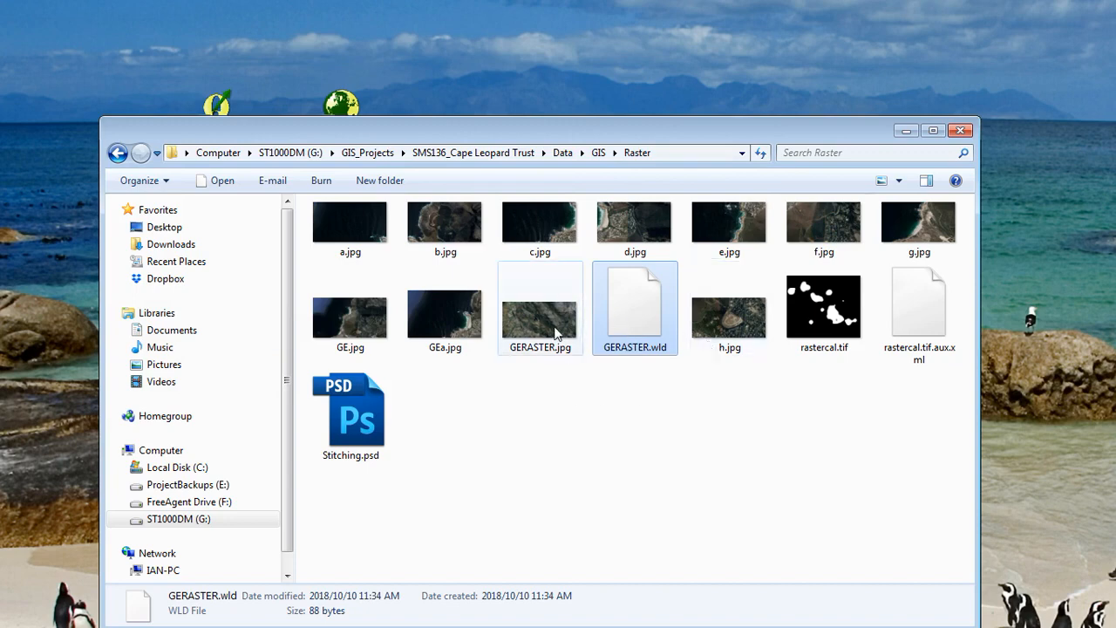
Close Explorer and pan the QGIS map to frame the whole GERASTER image with its overlays
click(960, 130)
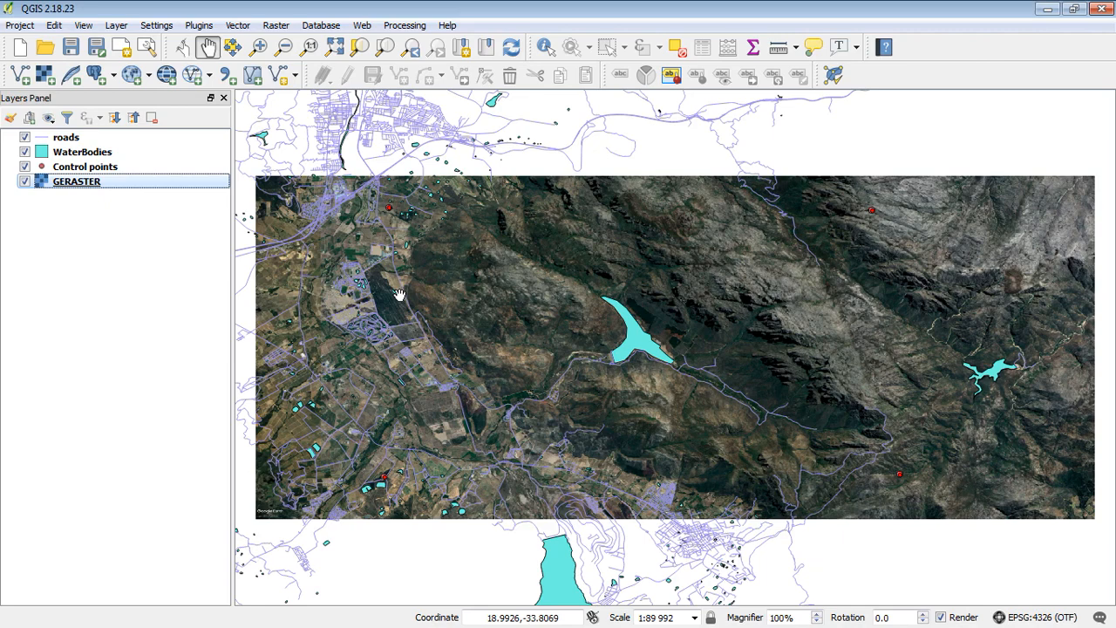
drag(639, 361, 615, 317)
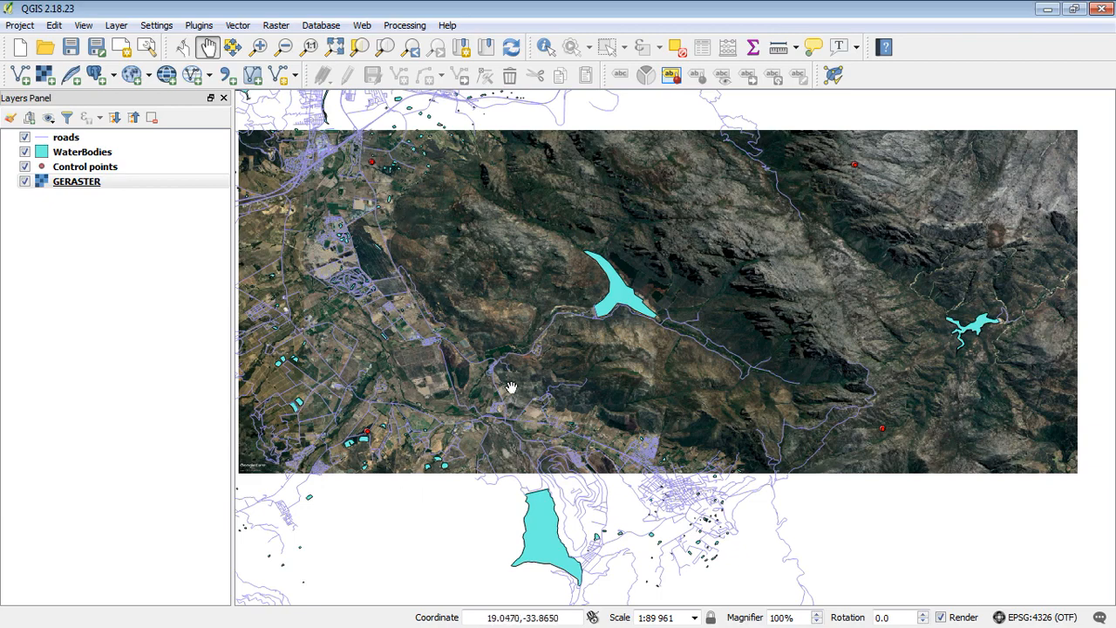
drag(494, 263, 544, 310)
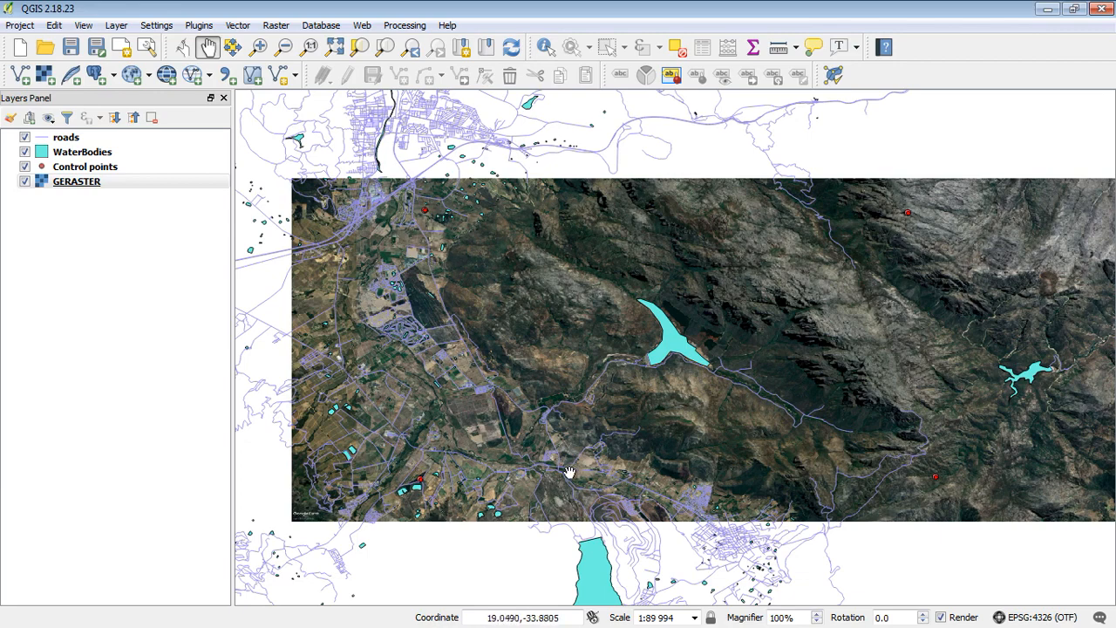
drag(568, 473, 527, 425)
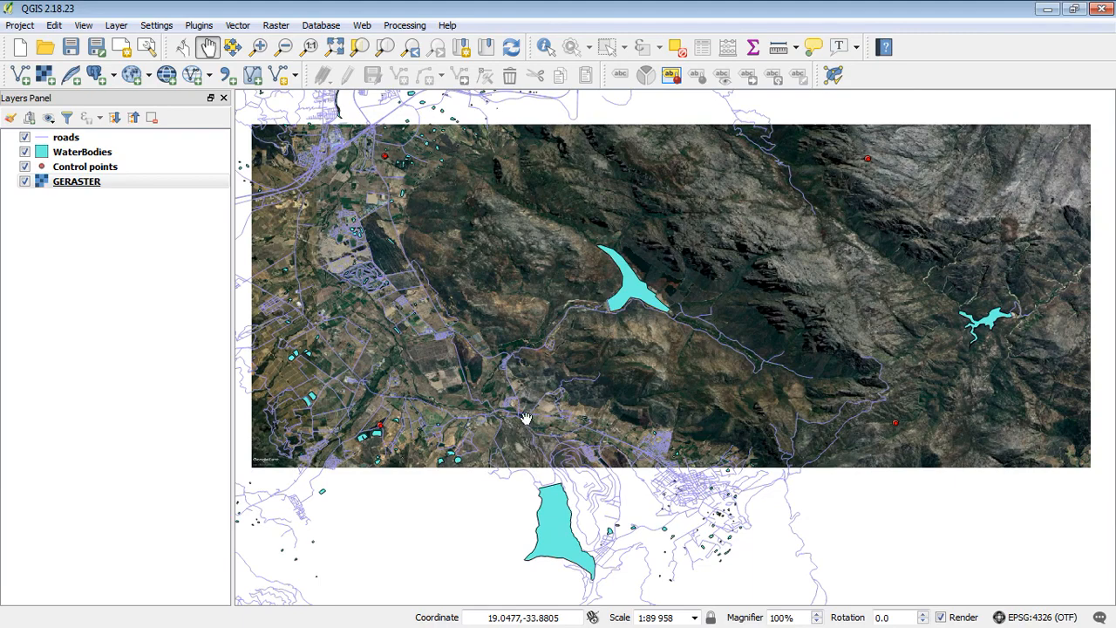